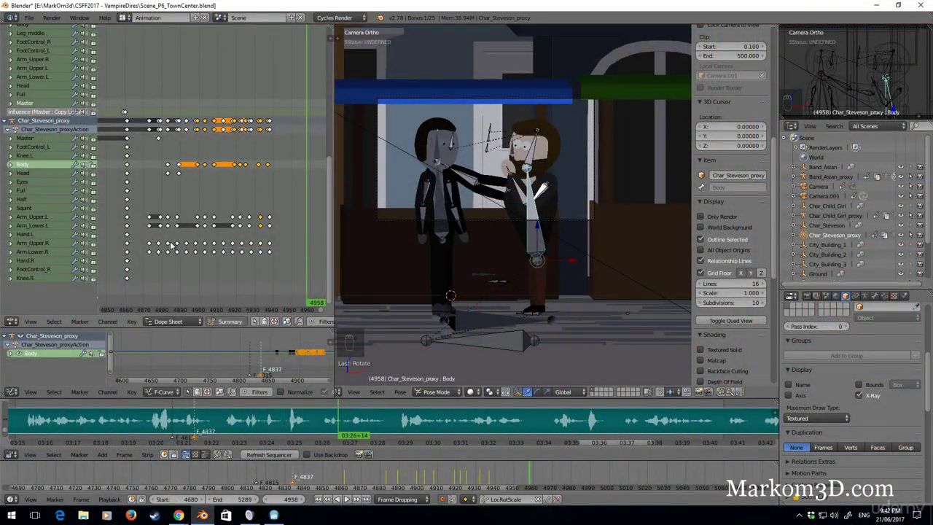
# Step: Play the animation from frame 4871 to review the bearded character's arm and body motion
pyautogui.click(146, 264)
pyautogui.press('space')
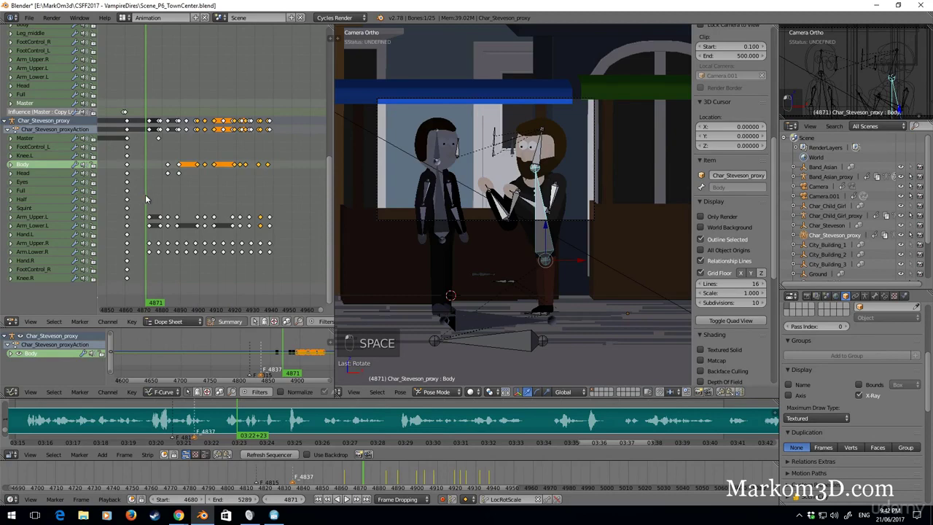
pyautogui.click(347, 499)
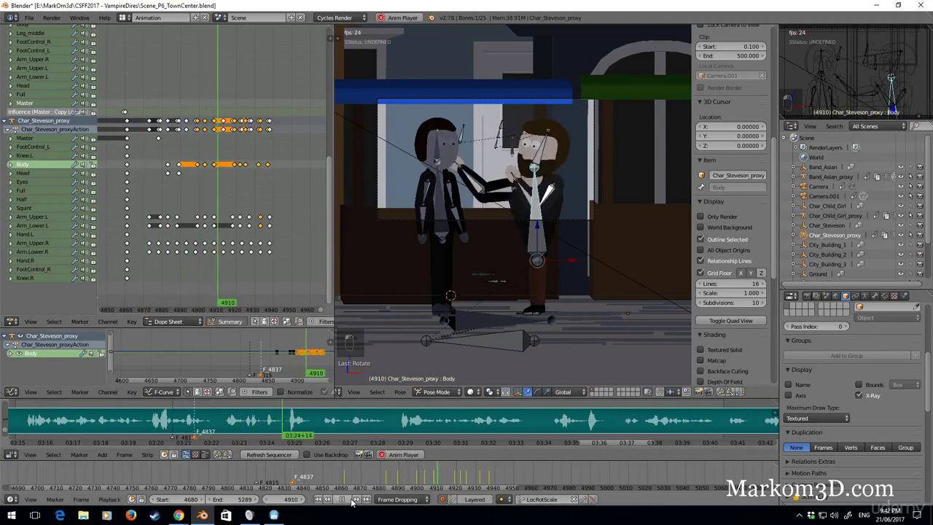
pyautogui.click(350, 500)
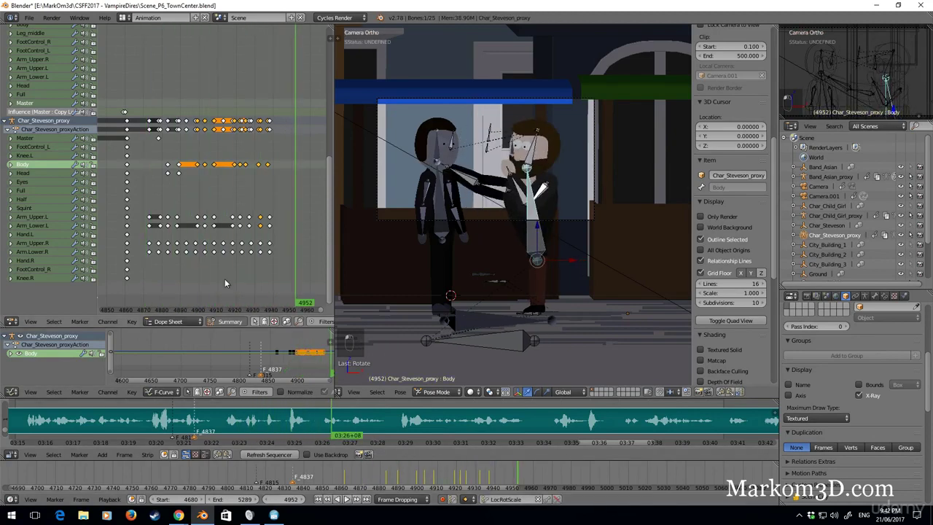
# Step: Delete the bearded character's Body keyframe at about frame 4925
pyautogui.moveTo(289, 257); pyautogui.dragTo(243, 263)
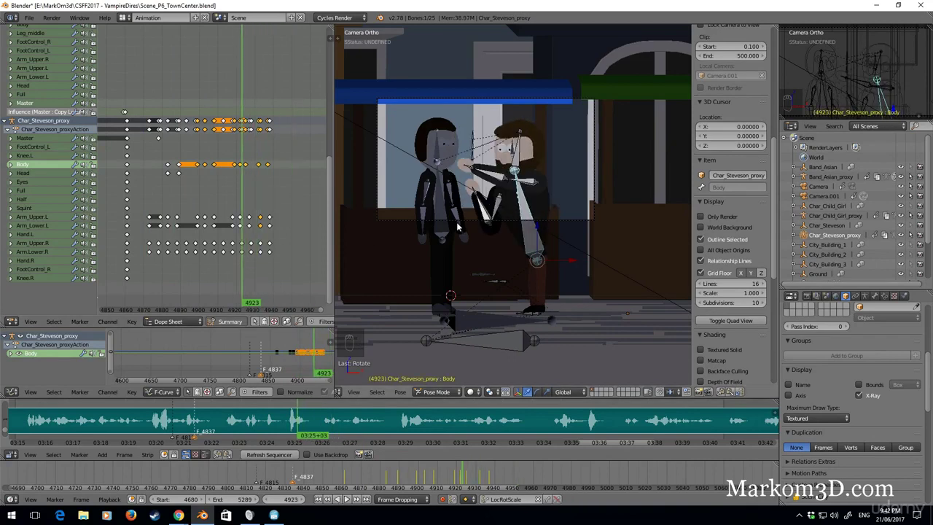
pyautogui.press('Down')
pyautogui.press('Up')
pyautogui.press('Down')
pyautogui.press('Down')
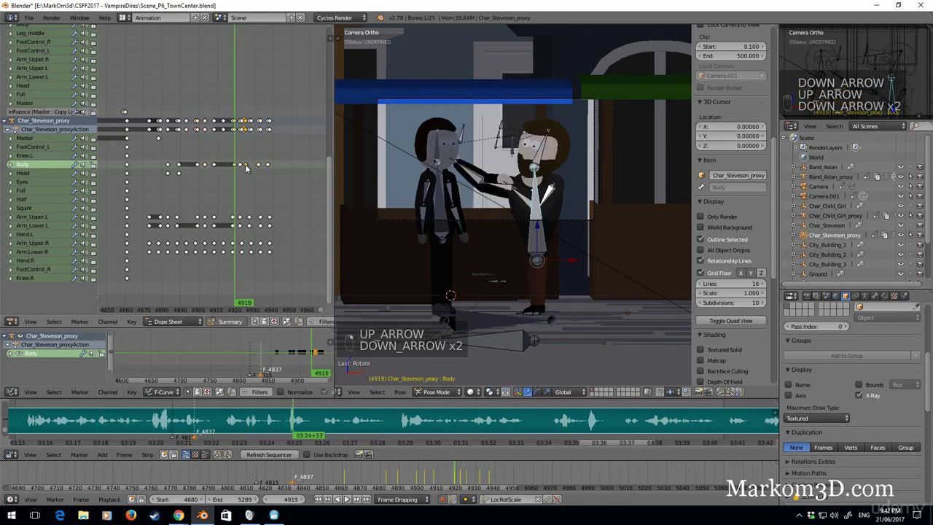
pyautogui.press('Delete')
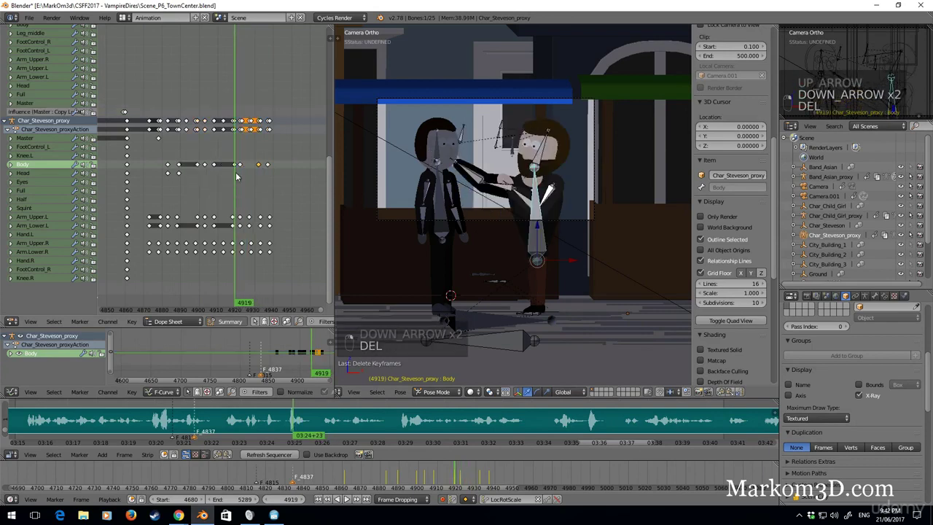
# Step: Examine the lean and arm poses between frames 4919 and 4928 by moving back and forth through the keyframes
pyautogui.hotkey('alt', 'a')
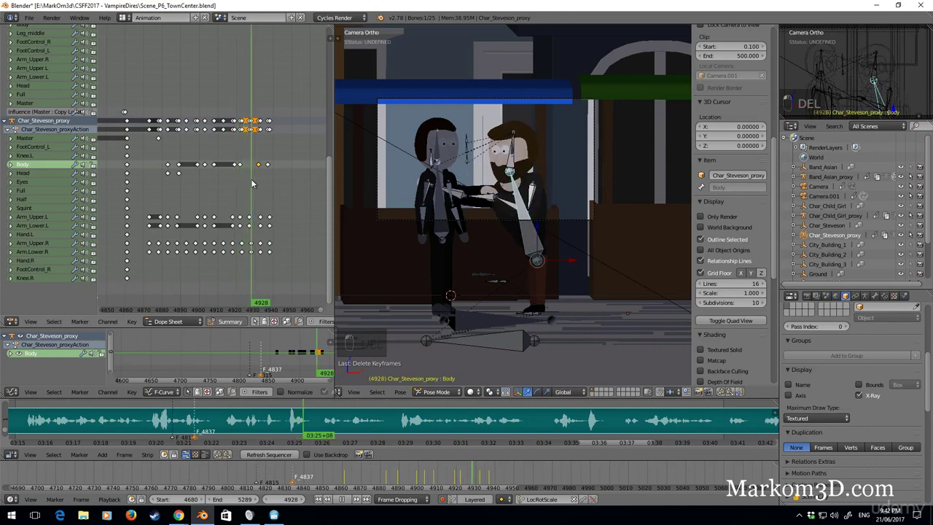
pyautogui.press('Escape')
pyautogui.press('Down')
pyautogui.press('Down')
pyautogui.press('Down')
pyautogui.press('Down')
pyautogui.press('Down')
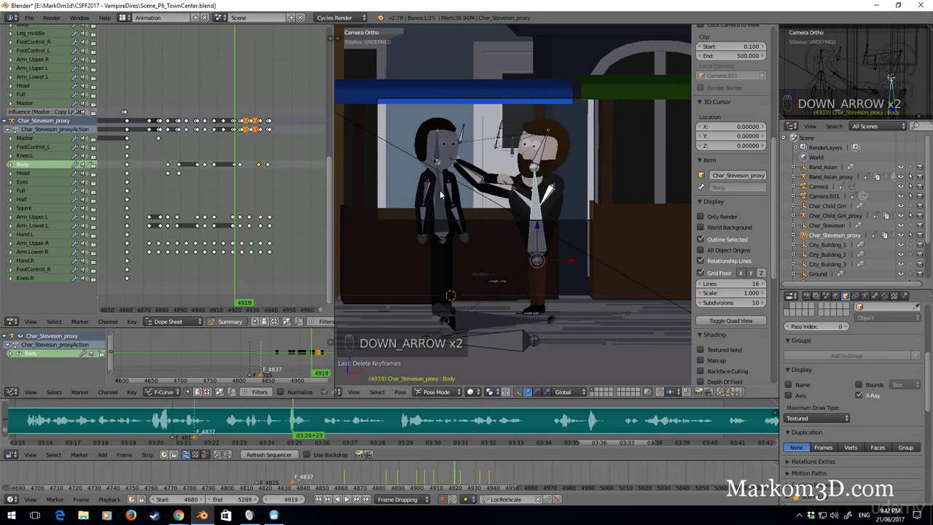
pyautogui.press('Down')
pyautogui.hotkey('alt', 'a')
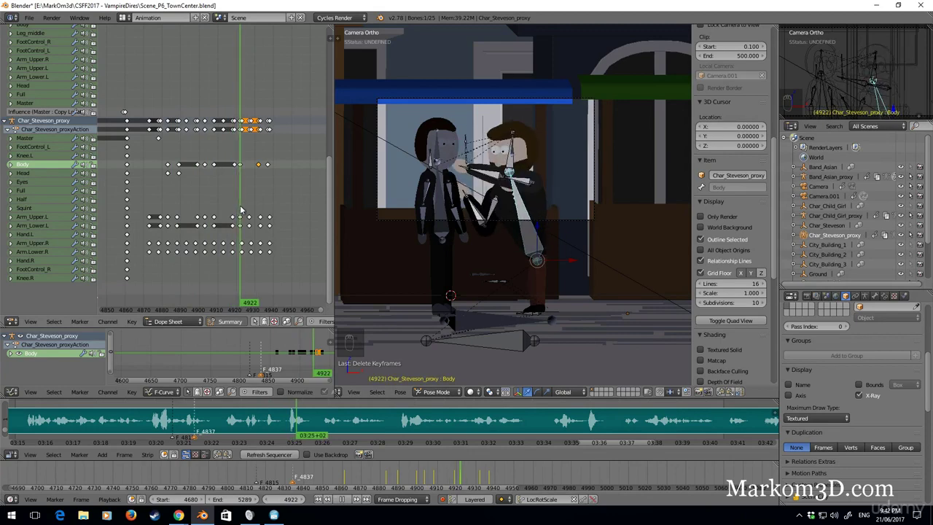
# Step: Rotate the bearded character's Arm.Lower.R bone upward at frame 4928
pyautogui.rightClick(489, 216)
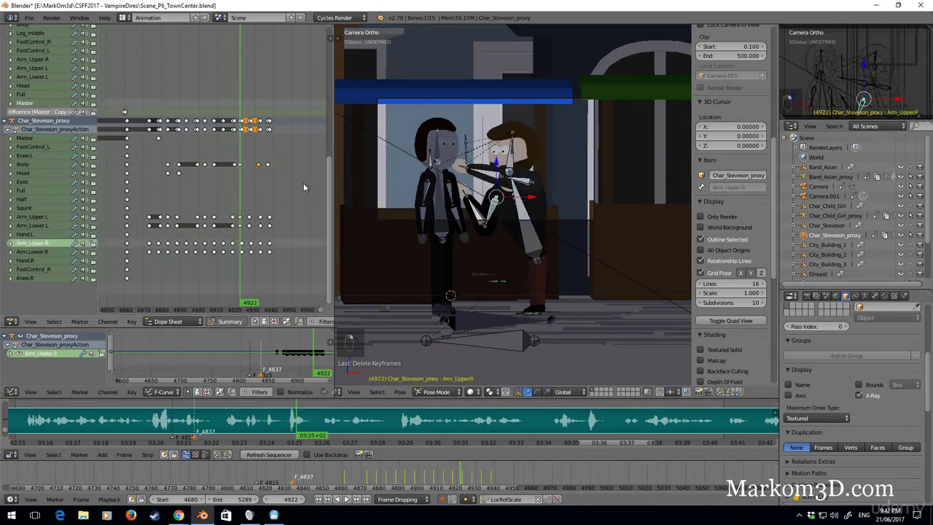
pyautogui.press('Up')
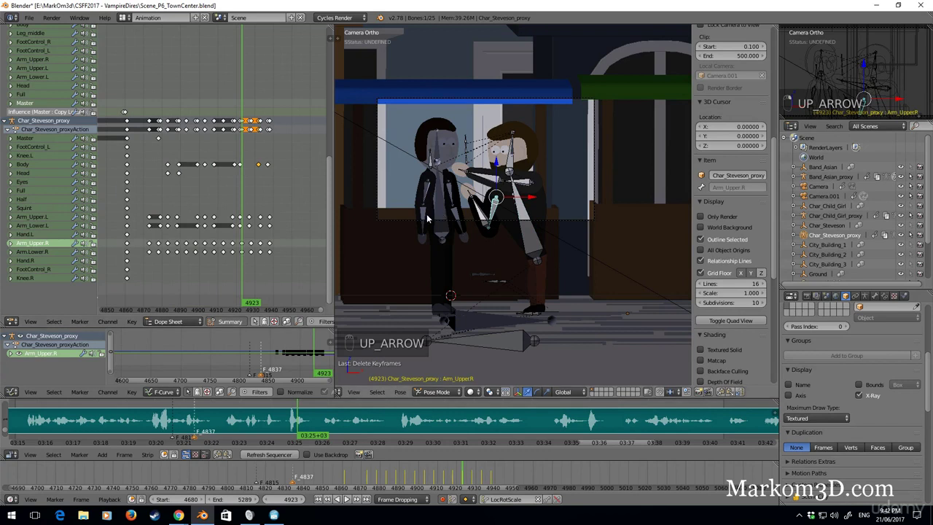
pyautogui.press('Up')
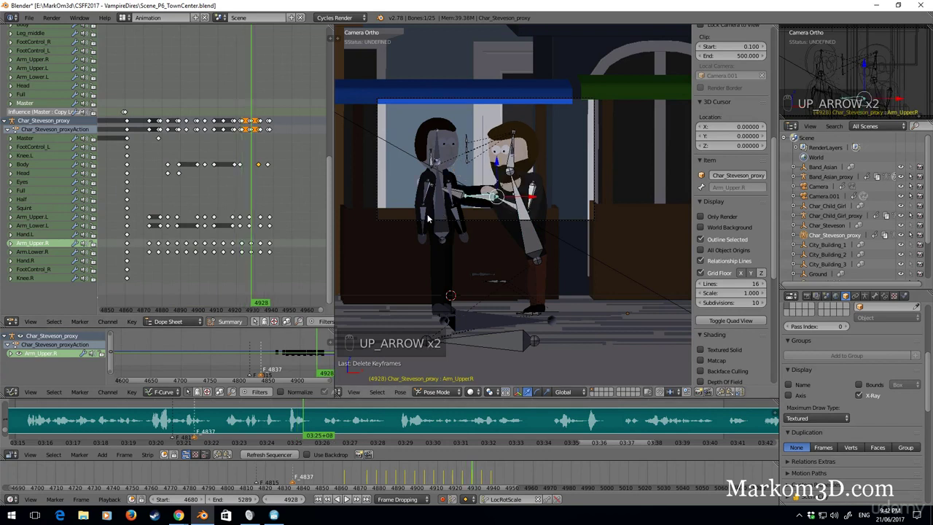
pyautogui.rightClick(462, 200)
pyautogui.press('r')
pyautogui.press('r')
pyautogui.press('r')
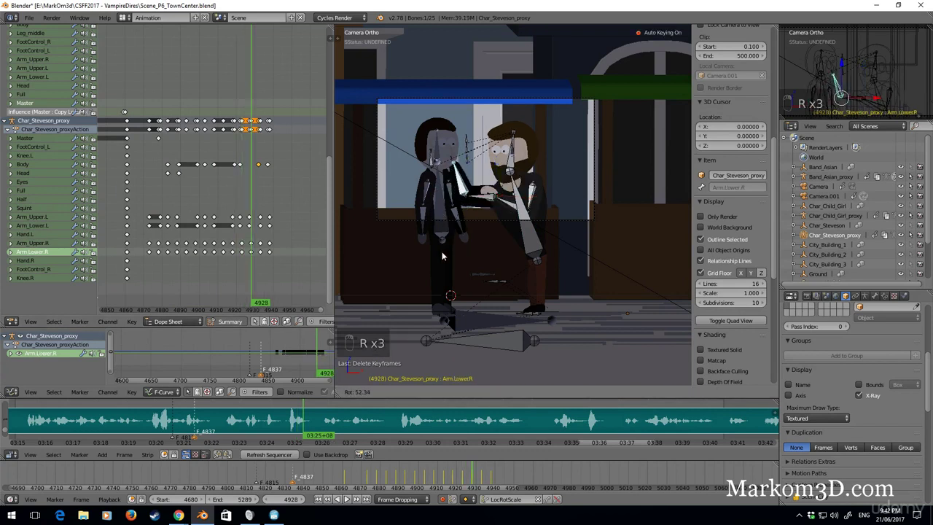
pyautogui.click(438, 257)
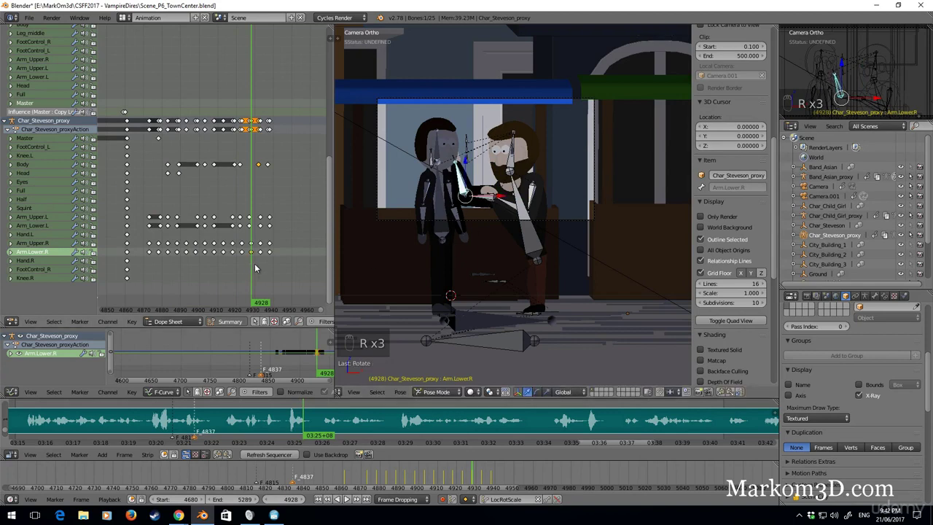
# Step: Play the animation from frame 4855 to check the revised arm movement
pyautogui.moveTo(252, 269); pyautogui.dragTo(166, 299)
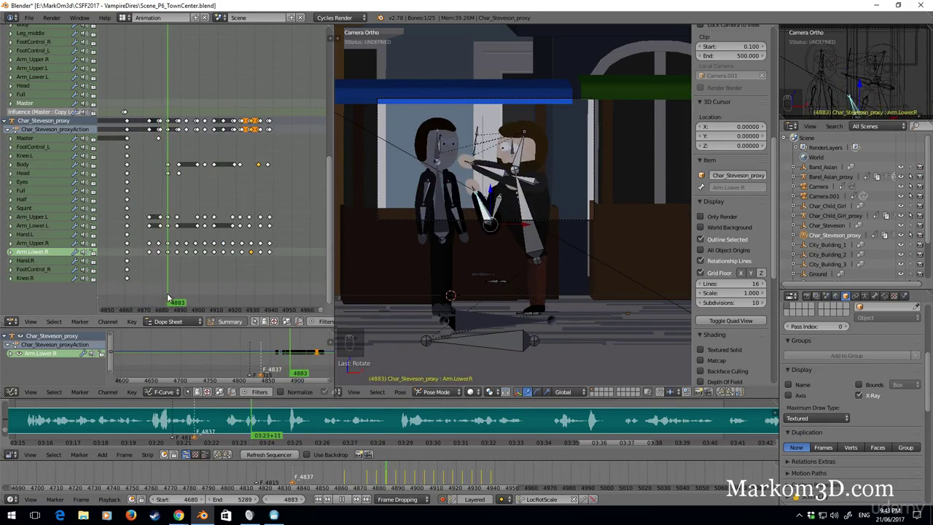
pyautogui.moveTo(166, 300); pyautogui.dragTo(117, 302)
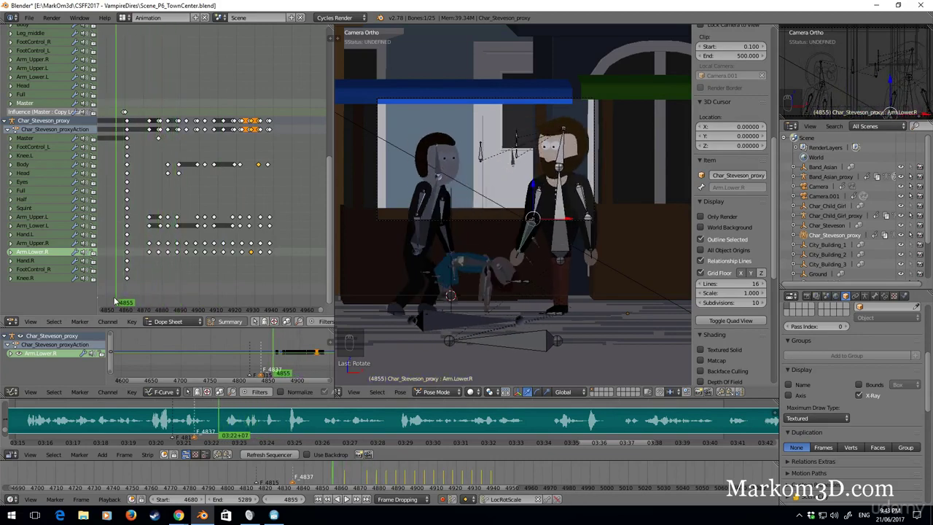
pyautogui.click(347, 500)
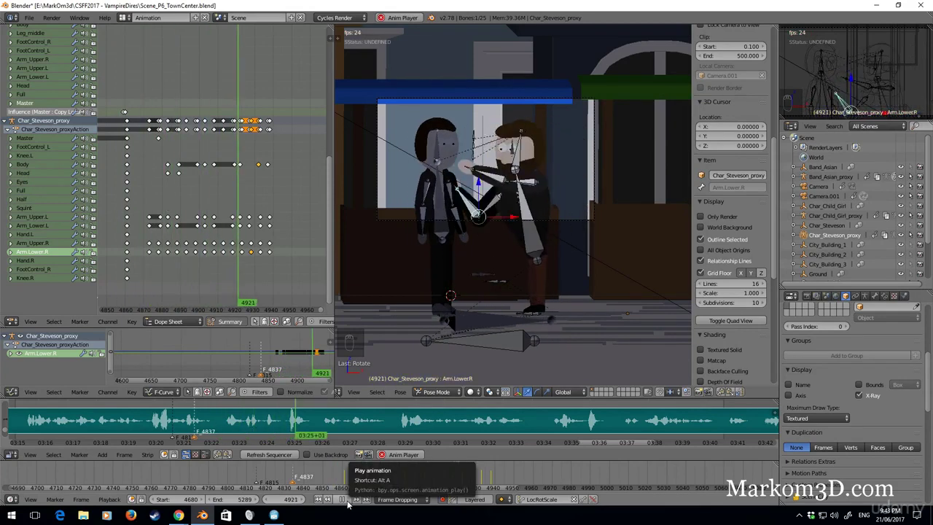
pyautogui.click(346, 501)
# Step: Duplicate the Body keyframes around frames 4903 and 4908 with an offset of about 5 frames forward
pyautogui.moveTo(188, 224); pyautogui.dragTo(214, 228)
pyautogui.rightClick(215, 167)
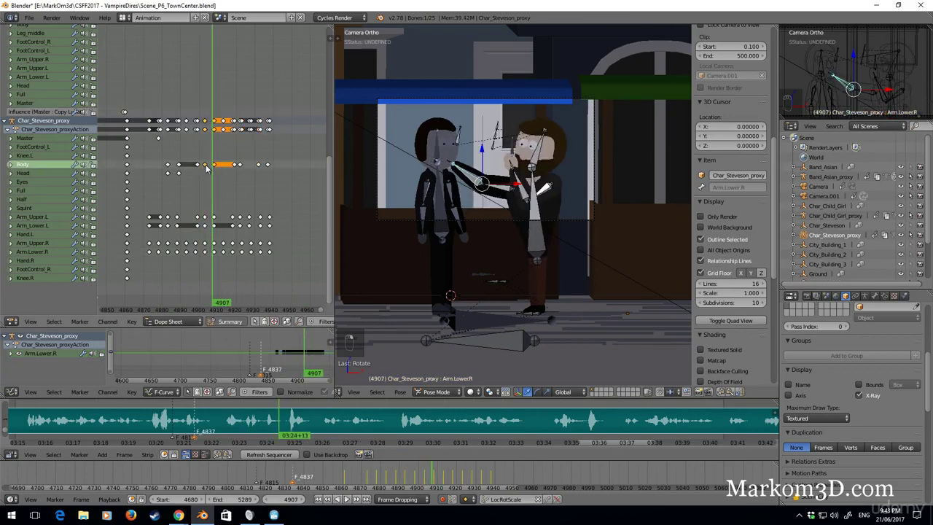
pyautogui.hotkey('shift', 'd')
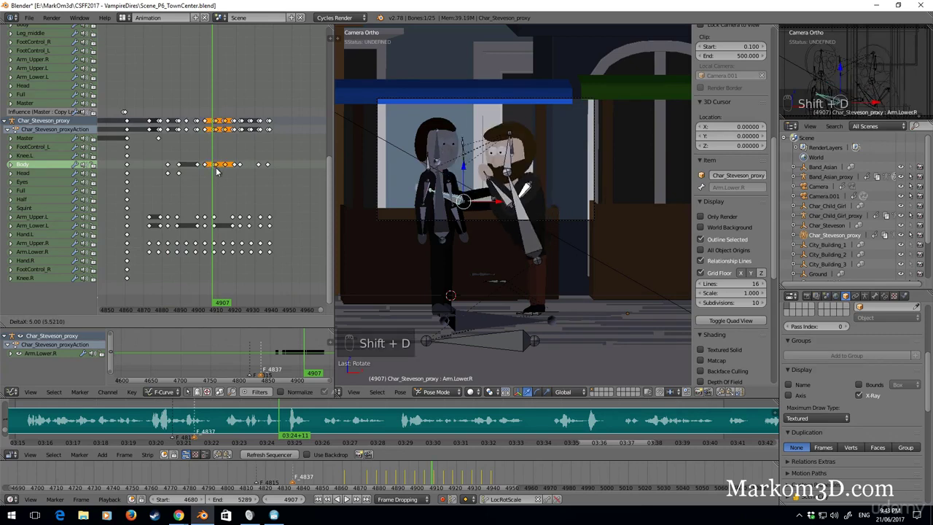
# Step: Rotate the Arm.Lower.R bone upward at frame 4908 so the forearm rises toward the other man's face
pyautogui.hotkey('alt', 'a')
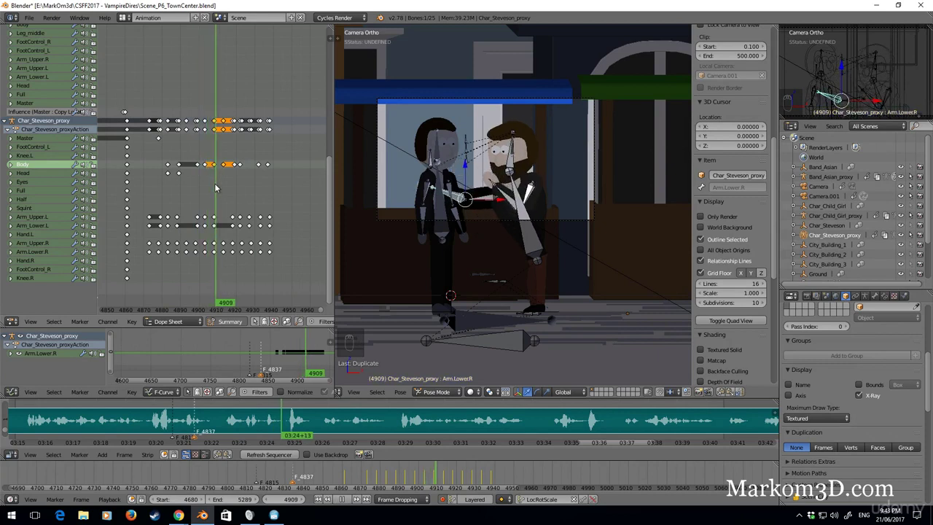
pyautogui.press('Escape')
pyautogui.press('r')
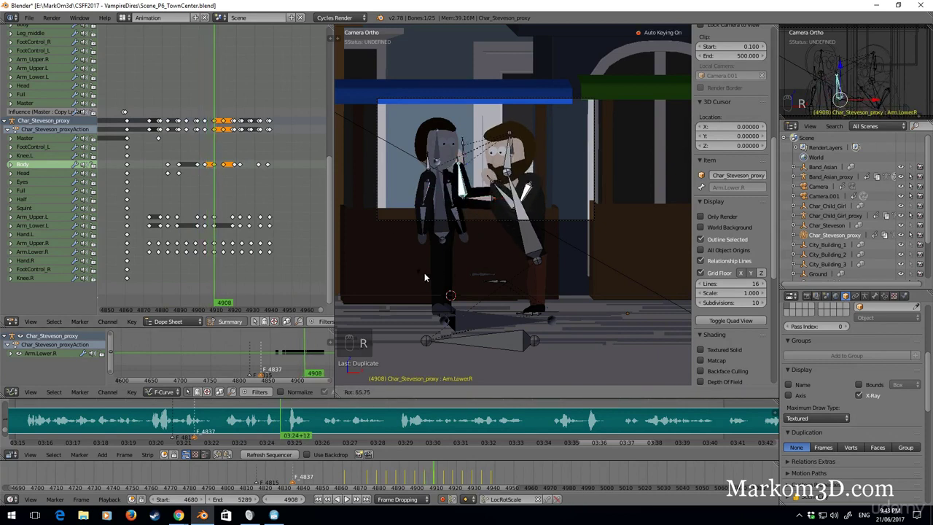
pyautogui.click(428, 273)
# Step: Scrub past frame 4908 and play back the animation to check the new body and forearm keys
pyautogui.moveTo(214, 192); pyautogui.dragTo(225, 195)
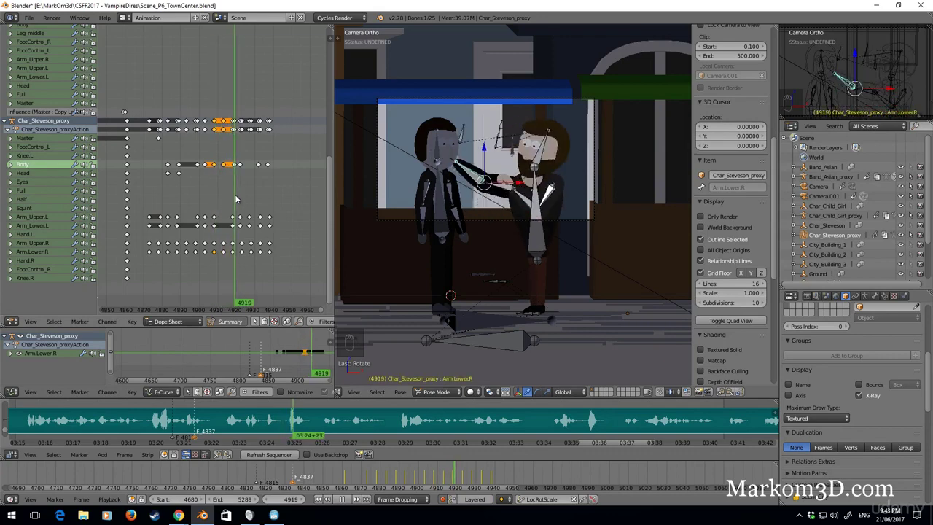
pyautogui.press('Escape')
pyautogui.click(346, 501)
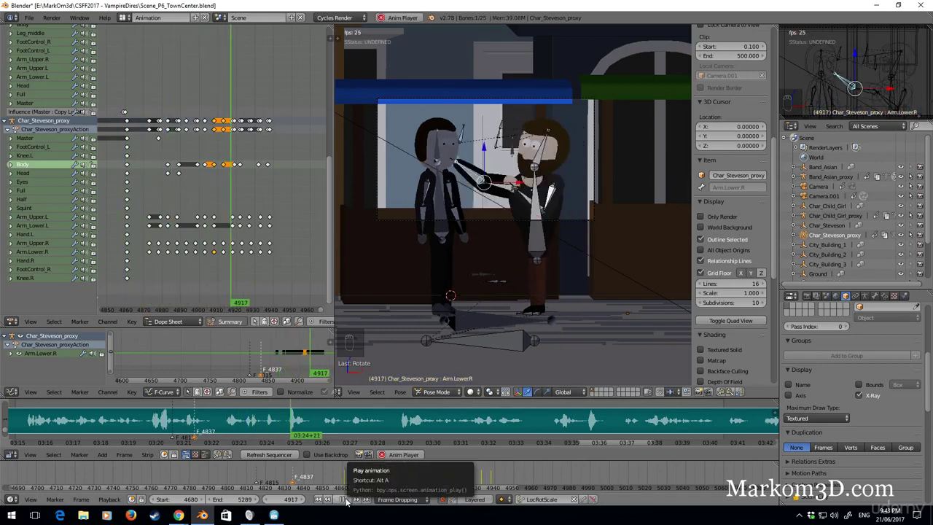
pyautogui.click(346, 500)
# Step: Move the Body keyframe just before frame 4900 back to about frame 4897
pyautogui.moveTo(271, 255); pyautogui.dragTo(208, 184)
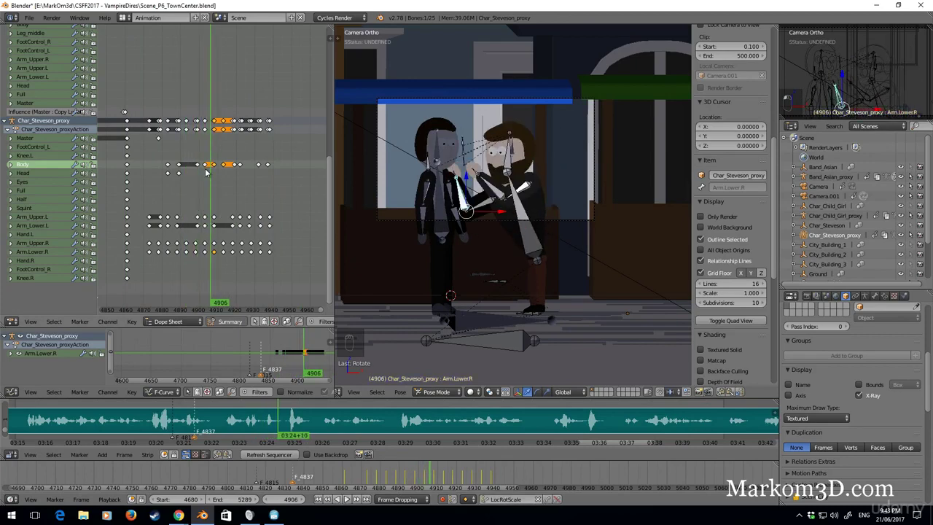
pyautogui.click(199, 171)
pyautogui.scroll(11, 200, 171)
pyautogui.click(164, 181)
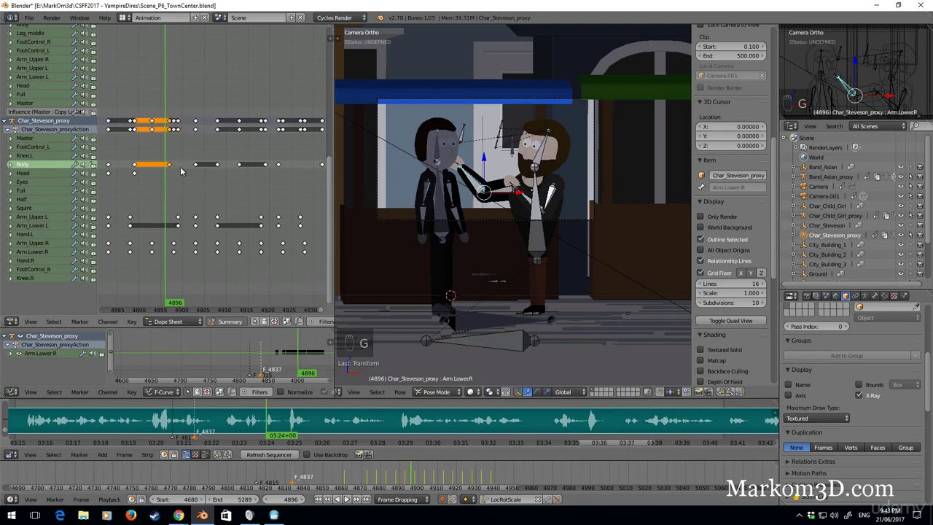
# Step: Move the Body keyframe at frame 4913 forward 2 frames to 4915
pyautogui.moveTo(197, 168); pyautogui.dragTo(240, 183)
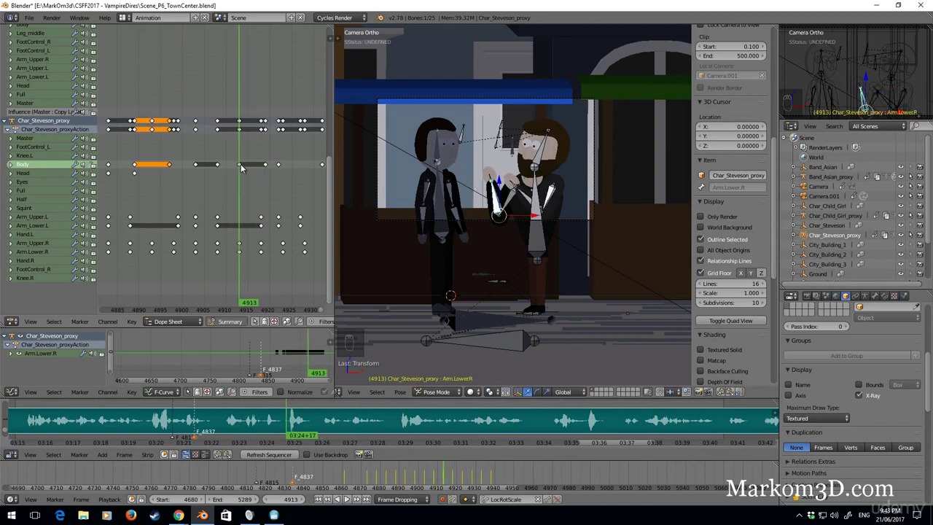
pyautogui.press('2')
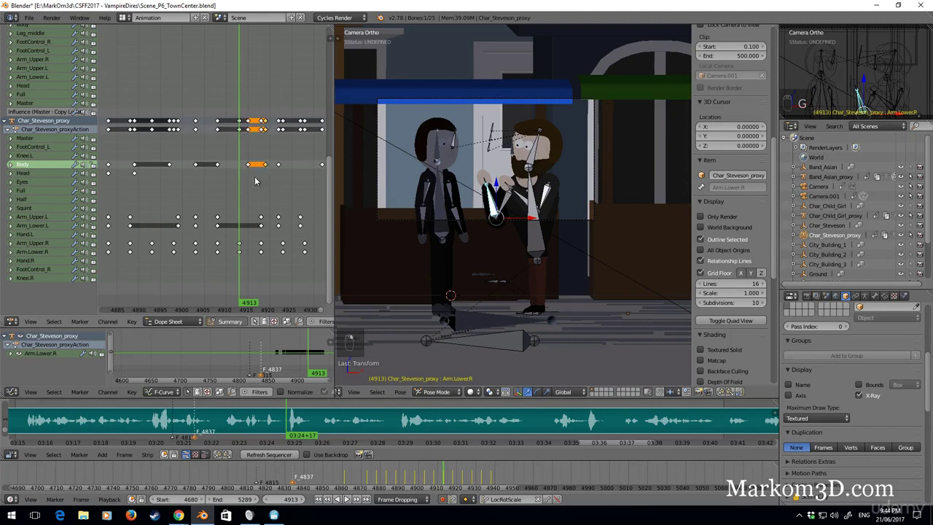
pyautogui.hotkey('alt', 'a')
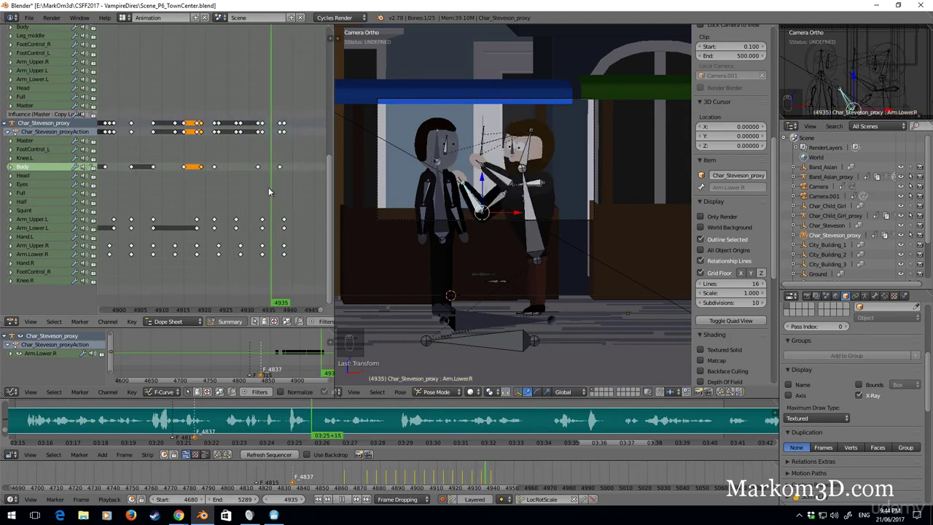
# Step: Duplicate the Body keyframe at about frame 4922 onto frame 4932 to hold the leaning pose
pyautogui.moveTo(268, 191); pyautogui.dragTo(210, 191)
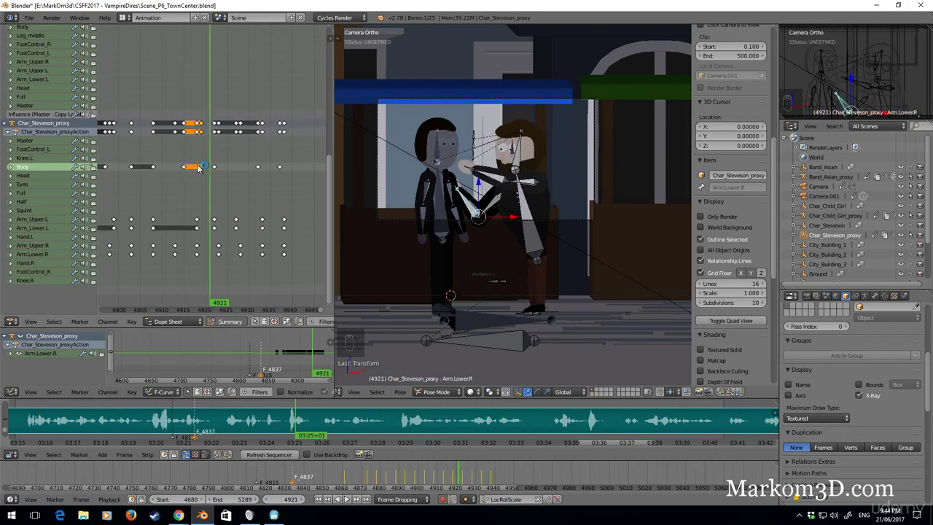
pyautogui.hotkey('shift', 'd')
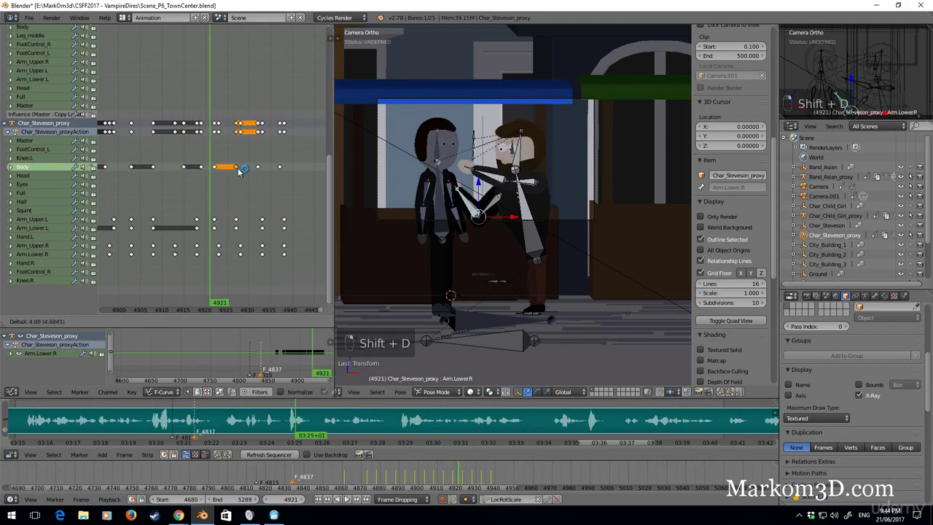
pyautogui.hotkey('alt', 'a')
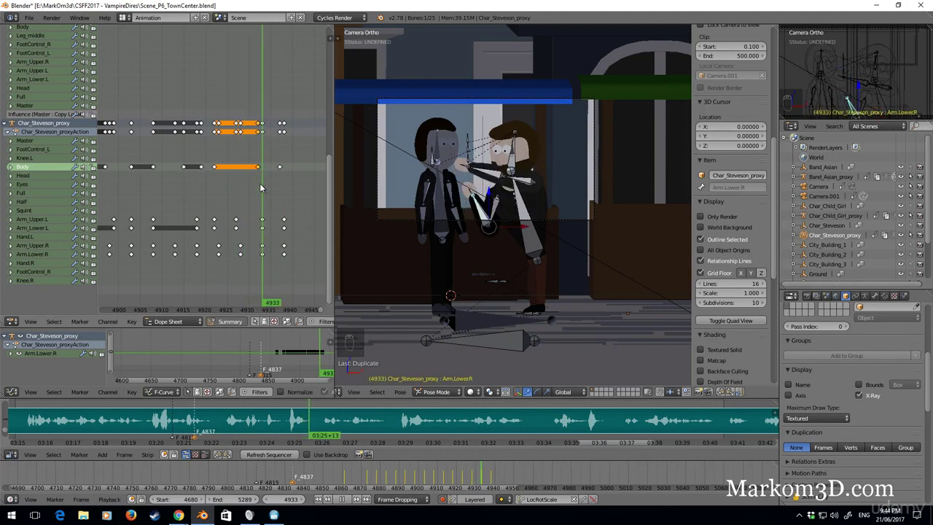
# Step: Rotate the Body bone slightly at frame 4932 to vary the leaning pose
pyautogui.moveTo(258, 188); pyautogui.dragTo(258, 184)
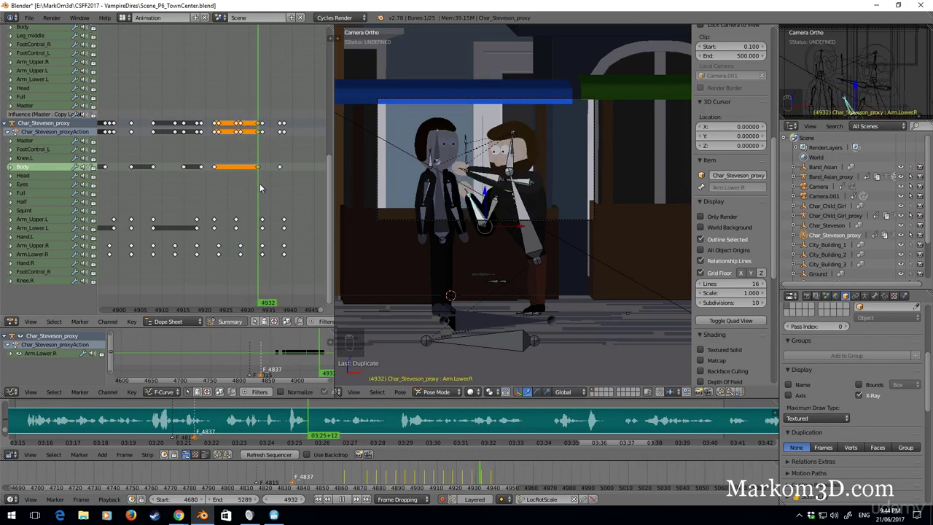
pyautogui.rightClick(518, 210)
pyautogui.press('r')
pyautogui.click(631, 258)
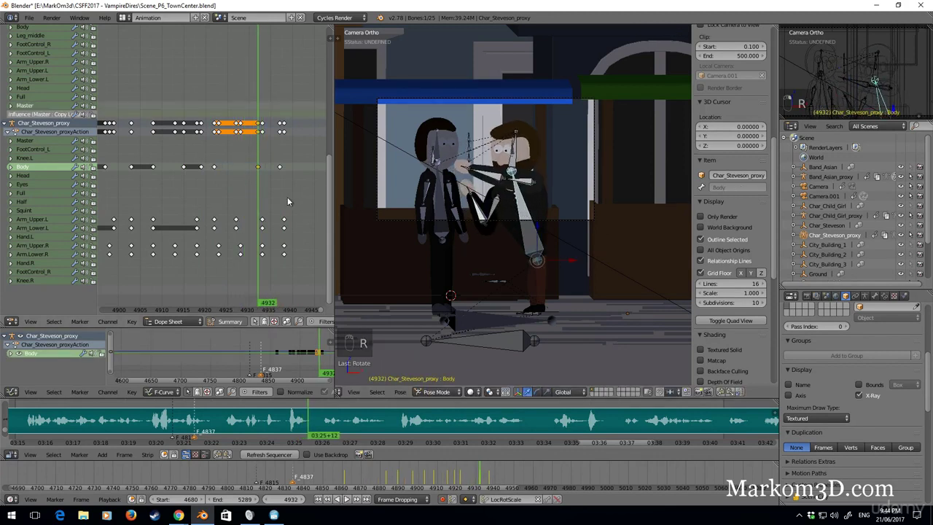
# Step: Play the animation from frame 4862 to review the whole sequence with the adjusted Body keyframes
pyautogui.moveTo(266, 194); pyautogui.dragTo(179, 200)
pyautogui.scroll(-3, 177, 202)
pyautogui.scroll(-6, 175, 206)
pyautogui.moveTo(165, 206); pyautogui.dragTo(249, 201, button='middle')
pyautogui.click(168, 197)
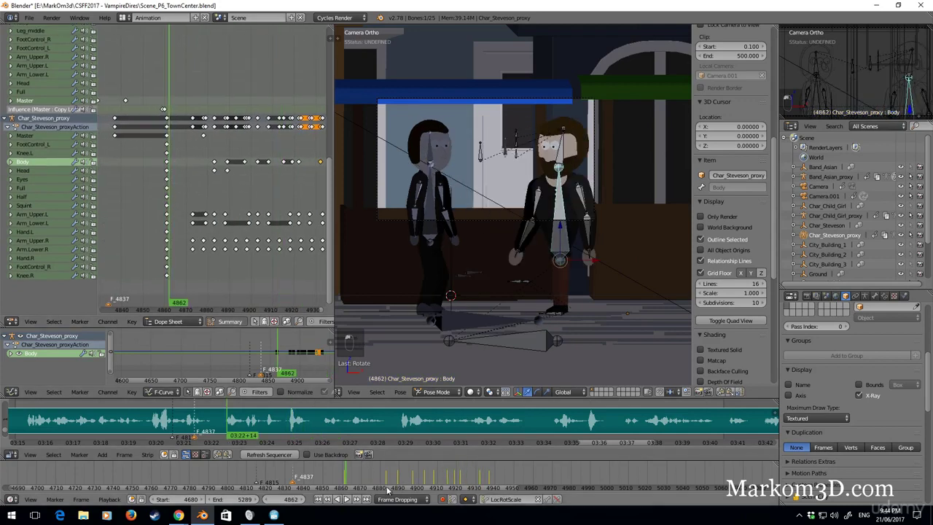
pyautogui.click(346, 499)
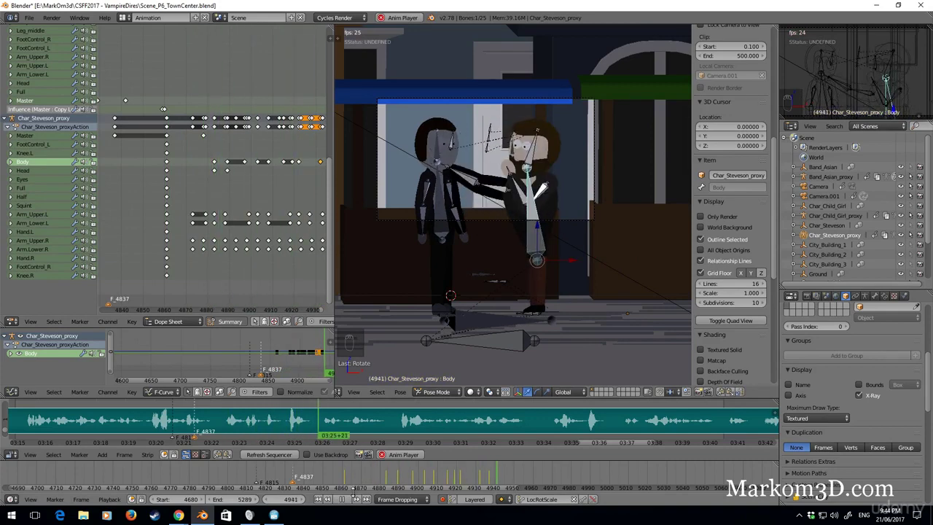
# Step: Duplicate the bearded character's body, head and arm keyframes further along the timeline to extend the gesture sequence up to about frame 5002
pyautogui.click(342, 500)
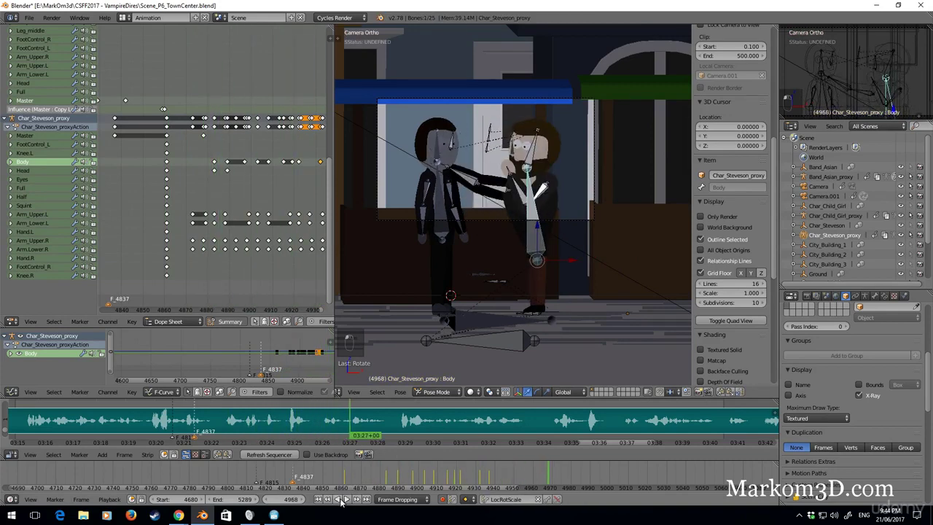
pyautogui.moveTo(267, 238); pyautogui.dragTo(227, 244, button='middle')
pyautogui.rightClick(290, 257)
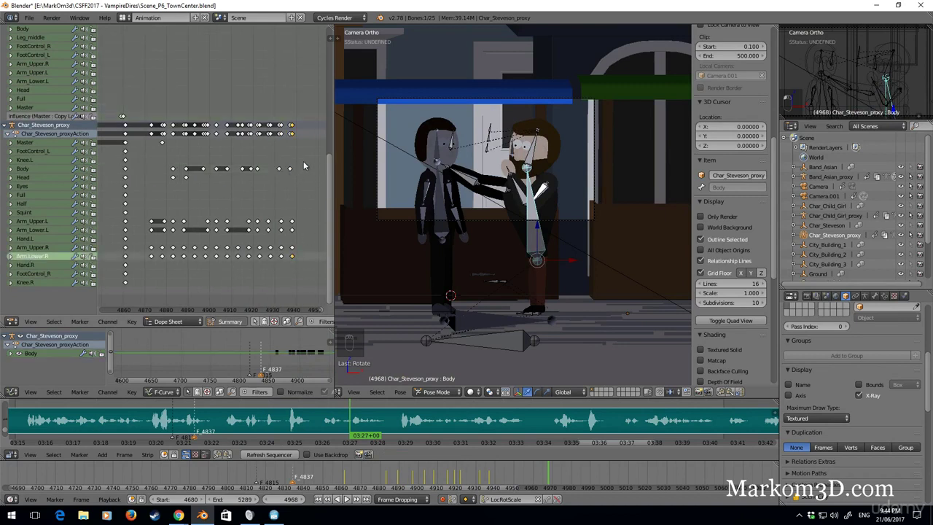
pyautogui.moveTo(304, 162); pyautogui.dragTo(146, 273)
pyautogui.keyDown('ctrl'); pyautogui.scroll(-2, 207, 256); pyautogui.keyUp('ctrl')
pyautogui.hotkey('shift', 'd')
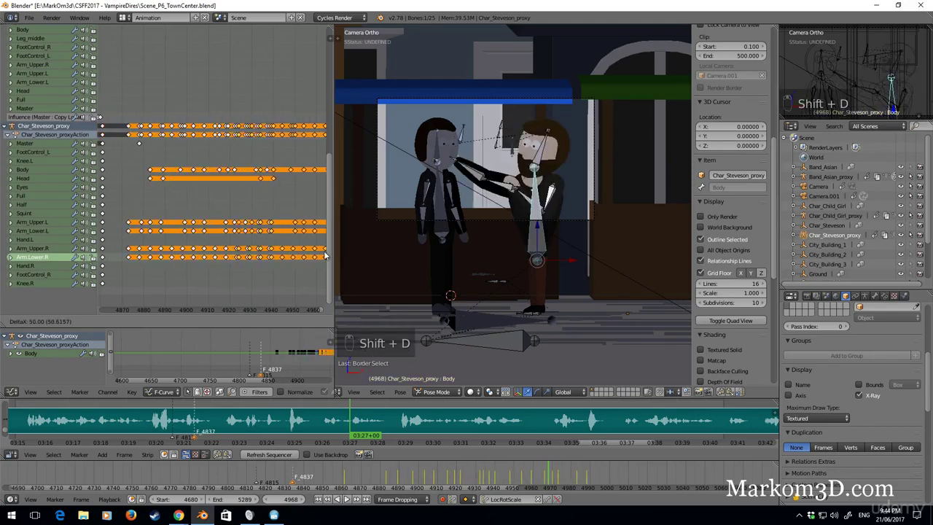
pyautogui.click(109, 253)
# Step: Play the animation from frame 4860 to review the sequence with the duplicated keyframes
pyautogui.moveTo(208, 246); pyautogui.dragTo(170, 257, button='middle')
pyautogui.moveTo(156, 268); pyautogui.dragTo(305, 272)
pyautogui.scroll(-3, 255, 244)
pyautogui.moveTo(254, 242); pyautogui.dragTo(282, 239, button='middle')
pyautogui.moveTo(120, 277); pyautogui.dragTo(123, 279)
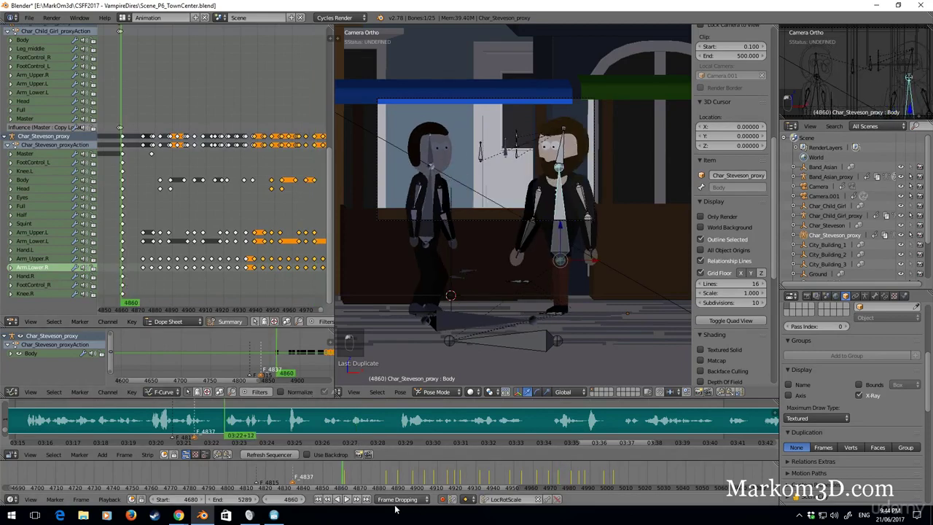
pyautogui.click(348, 499)
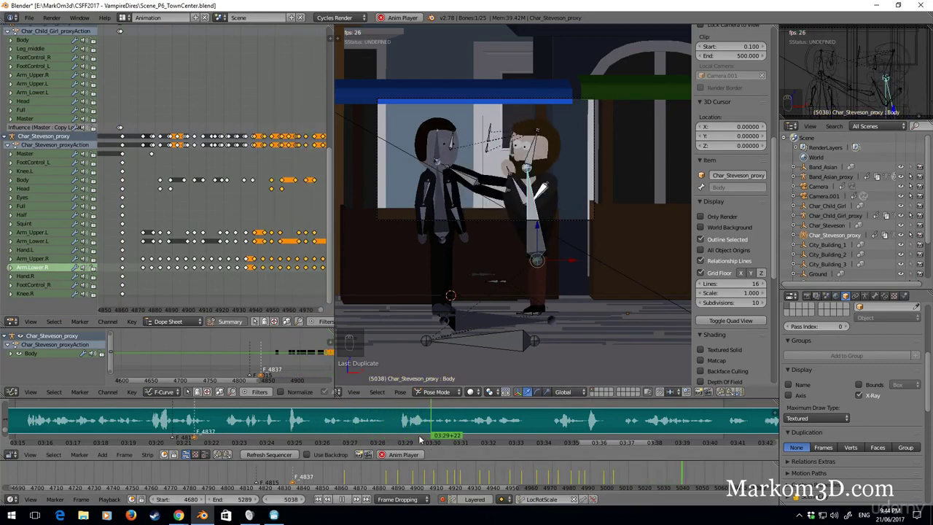
pyautogui.click(342, 500)
# Step: Replay and scrub the duplicated section from about frame 4944 to 5010 to check the arm gestures against the audio
pyautogui.moveTo(438, 437); pyautogui.dragTo(324, 436)
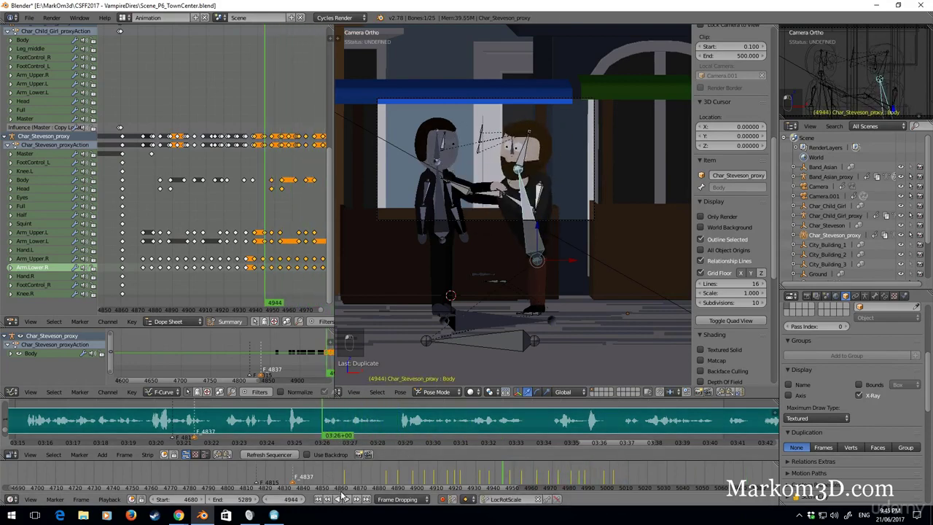
pyautogui.click(342, 499)
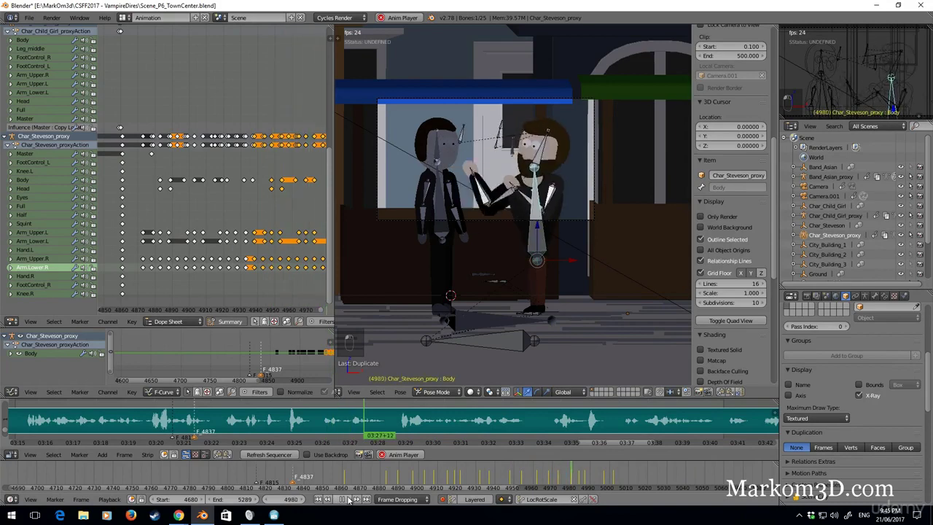
pyautogui.click(348, 499)
pyautogui.click(348, 499)
pyautogui.click(379, 430)
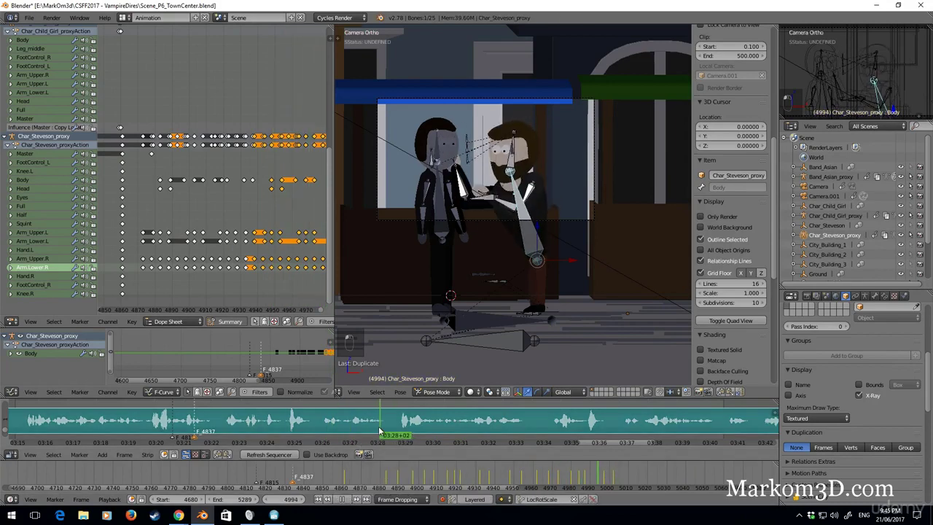
pyautogui.moveTo(379, 430); pyautogui.dragTo(399, 430)
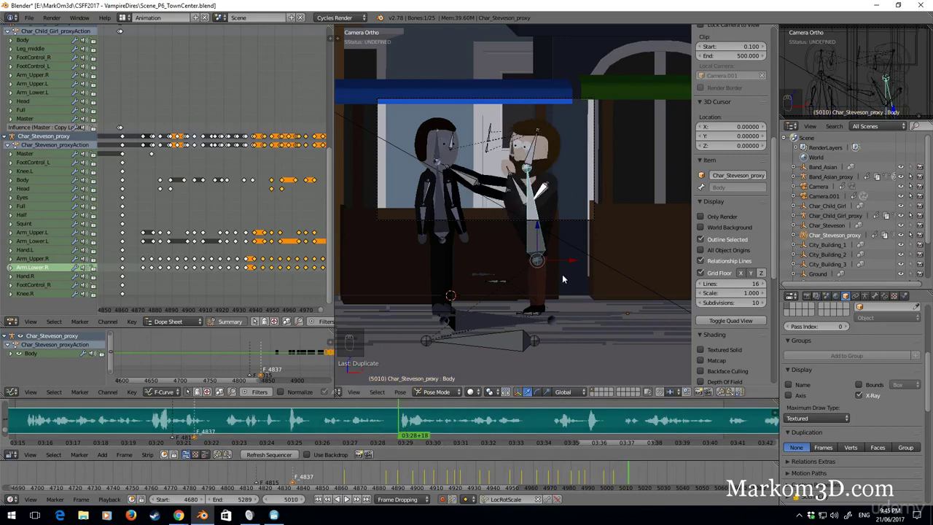
pyautogui.click(348, 499)
pyautogui.click(348, 500)
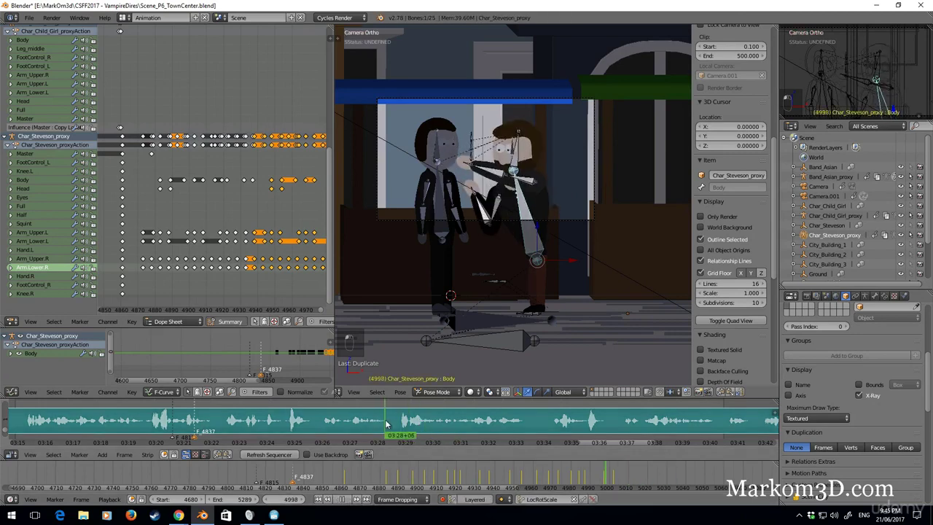
# Step: Select all of the bearded character's bones at frame 5002 and clear their rotation to return him to the rest pose
pyautogui.moveTo(386, 424); pyautogui.dragTo(390, 428)
pyautogui.press('Up')
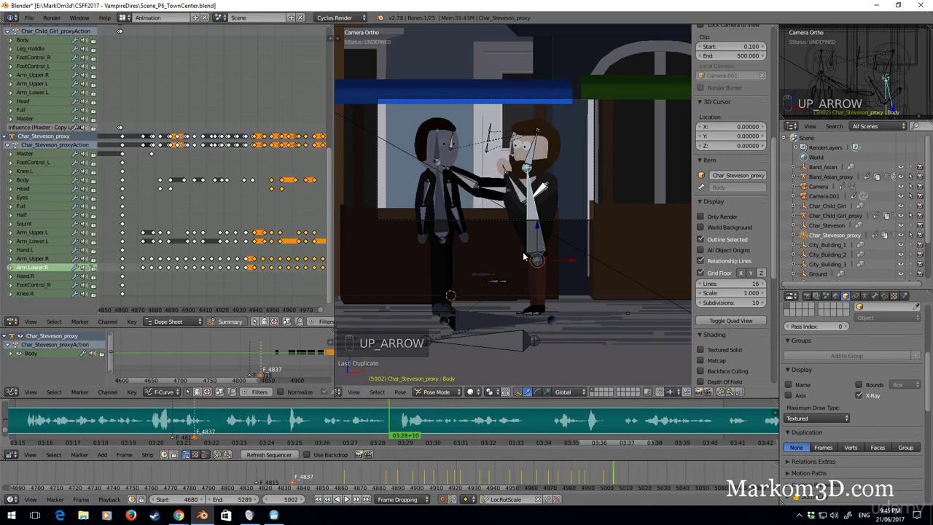
pyautogui.press('Down')
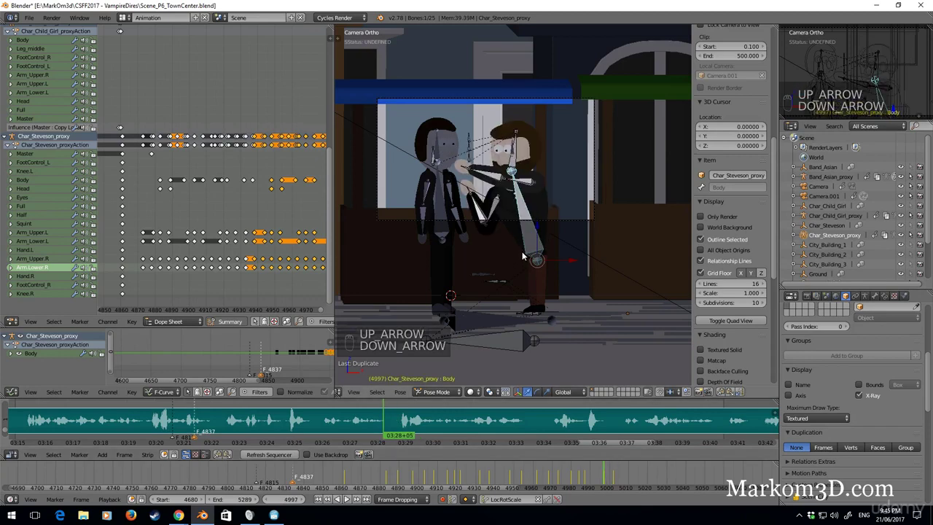
pyautogui.press('Up')
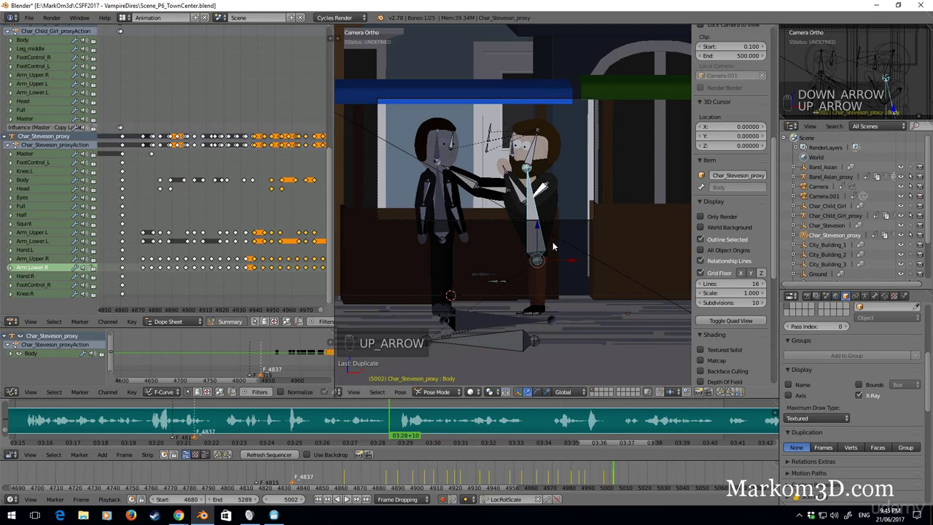
pyautogui.press('a')
pyautogui.press('a')
pyautogui.press('a')
pyautogui.press('a')
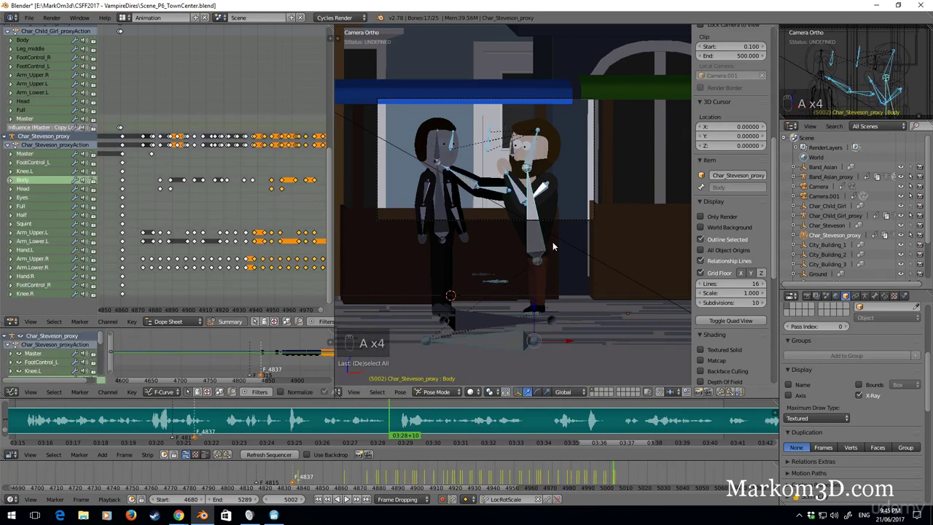
pyautogui.hotkey('alt', 'r')
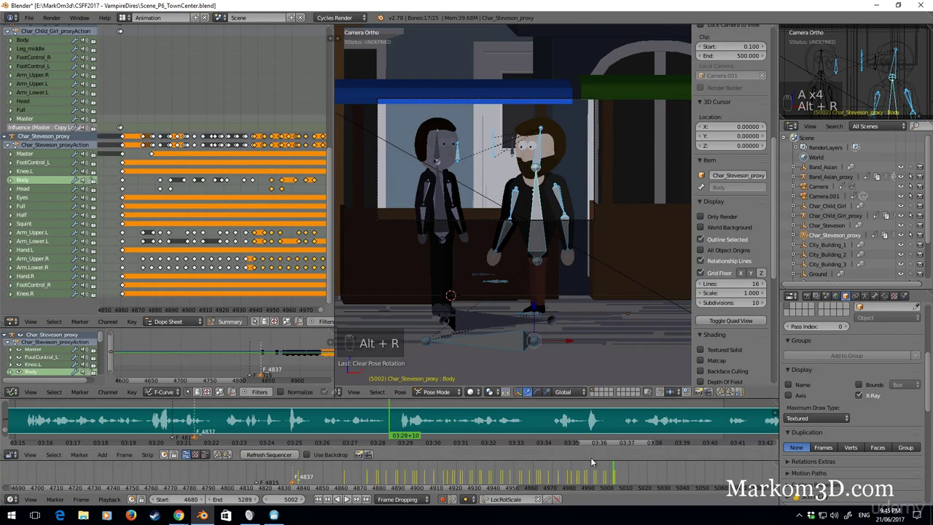
# Step: Delete the keyframes of all selected bones at frame 5003 and go back to frame 5002
pyautogui.press('Right')
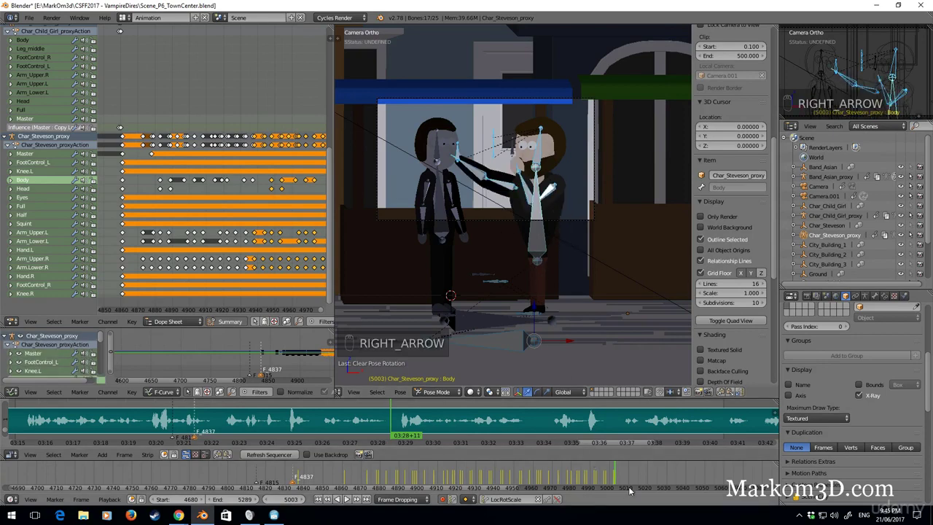
pyautogui.press('Down')
pyautogui.press('Up')
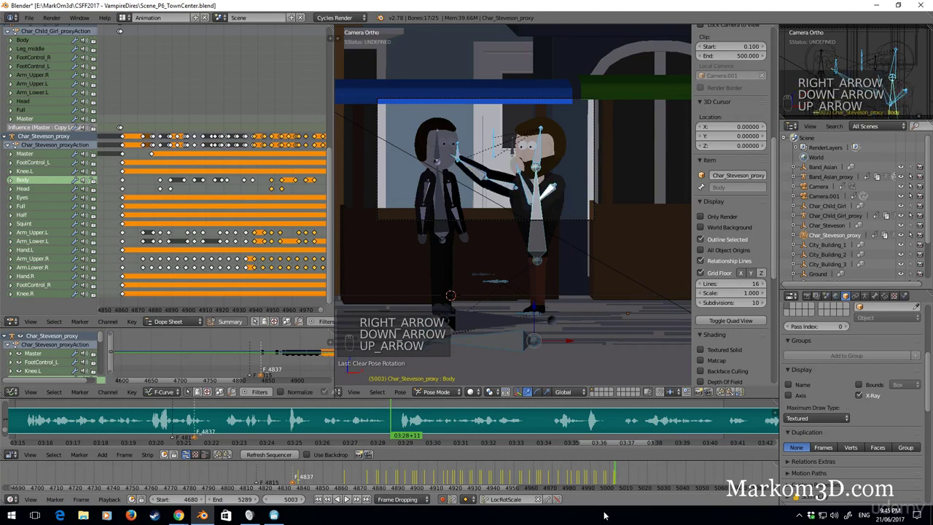
pyautogui.hotkey('alt', 'i')
pyautogui.press('Left')
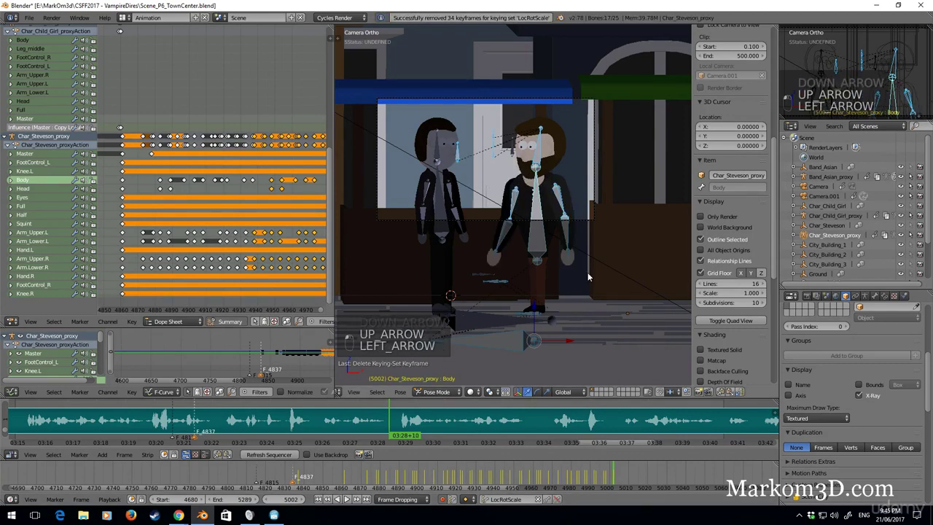
# Step: Step through the frames around 5002 and back over the earlier keyframes, and play from frame 4987 to check the transition
pyautogui.press('Left')
pyautogui.press('Left')
pyautogui.press('Left')
pyautogui.press('Left')
pyautogui.press('Left')
pyautogui.press('Right')
pyautogui.press('Right')
pyautogui.press('Right')
pyautogui.press('Right')
pyautogui.press('Right')
pyautogui.press('Right')
pyautogui.press('Right')
pyautogui.press('Left')
pyautogui.press('Down')
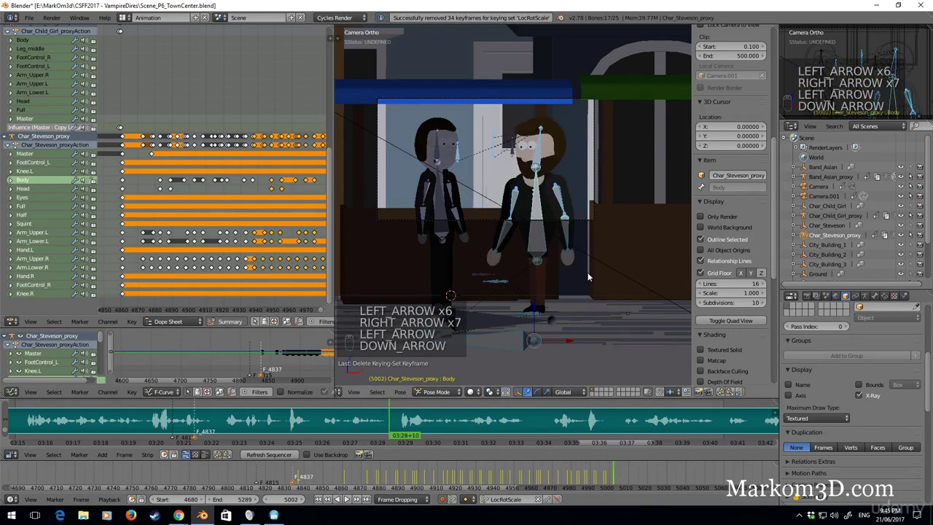
pyautogui.press('Down')
pyautogui.press('Down')
pyautogui.press('Down')
pyautogui.press('Down')
pyautogui.press('Down')
pyautogui.press('Down')
pyautogui.press('Down')
pyautogui.press('Down')
pyautogui.press('Down')
pyautogui.press('Down')
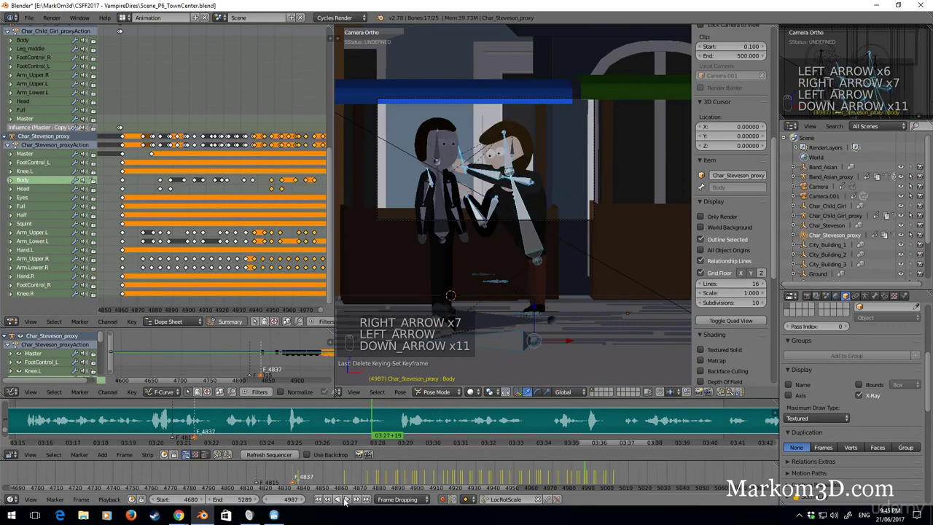
pyautogui.click(345, 501)
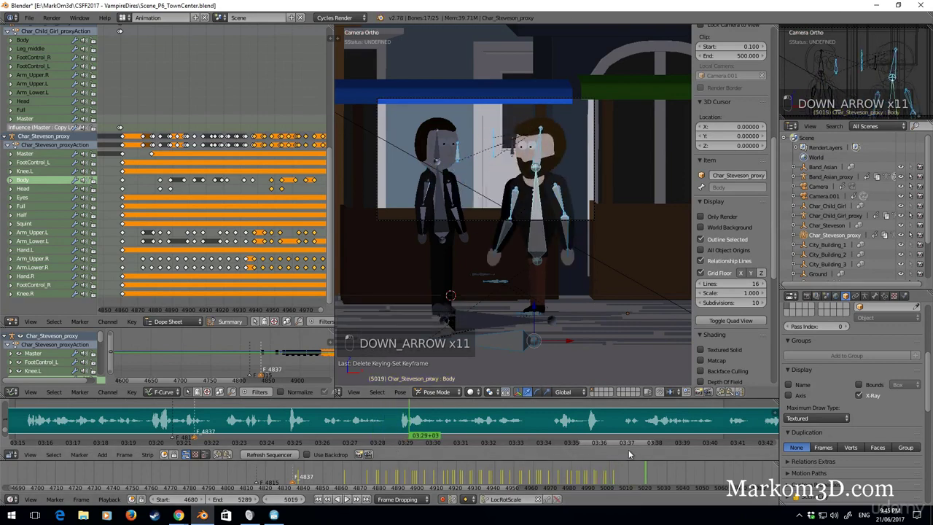
# Step: Delete the keyframes of all selected bones at frame 4998 and at the keyframe just before it
pyautogui.click(609, 477)
pyautogui.press('Down')
pyautogui.press('Down')
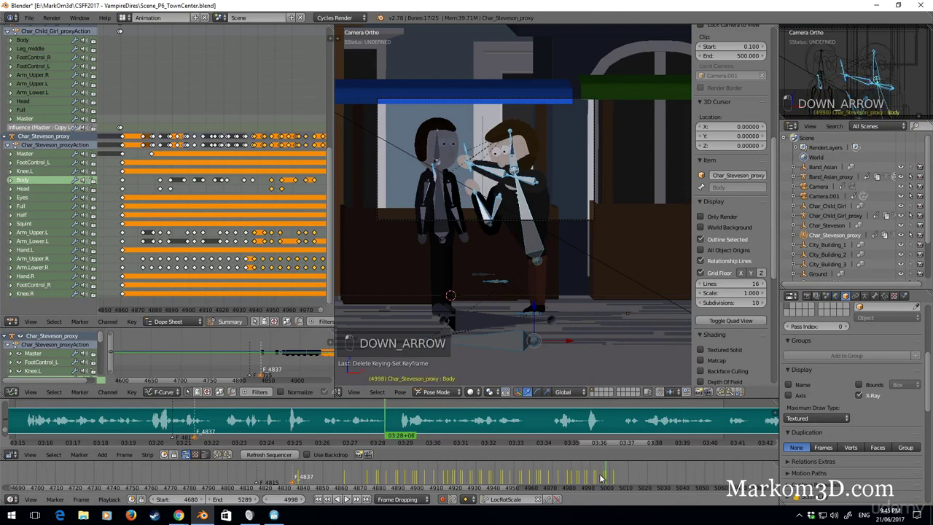
pyautogui.press('Up')
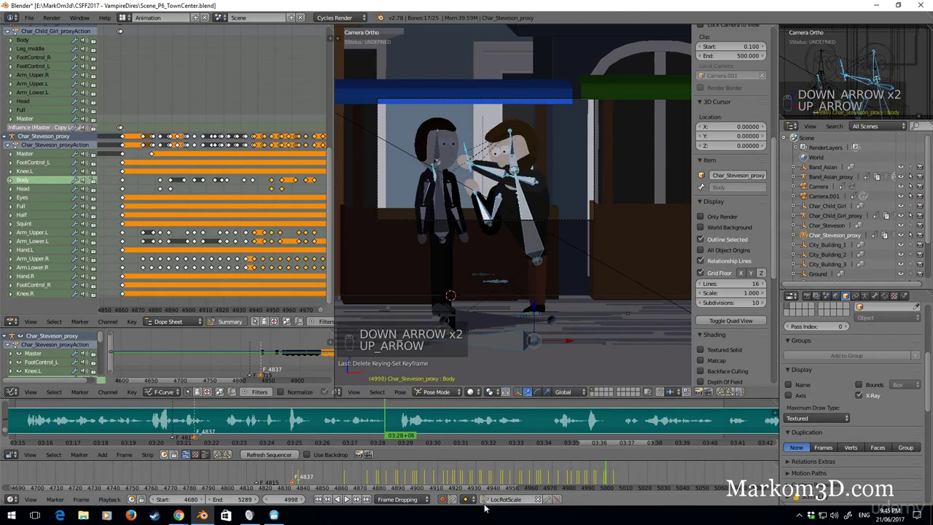
pyautogui.click(555, 500)
pyautogui.press('Down')
pyautogui.click(556, 500)
pyautogui.press('Down')
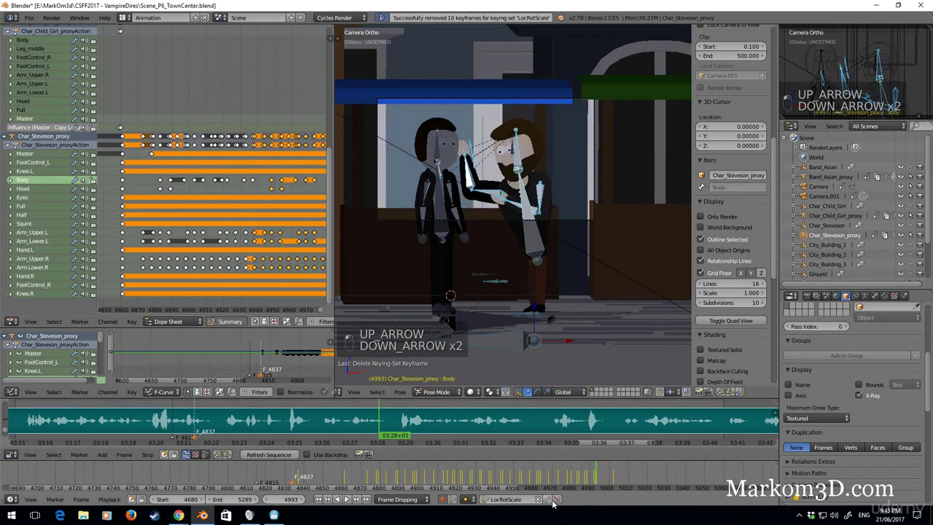
# Step: Play the animation from about frame 4964 to review the return to the rest pose
pyautogui.moveTo(583, 474); pyautogui.dragTo(605, 483)
pyautogui.click(342, 499)
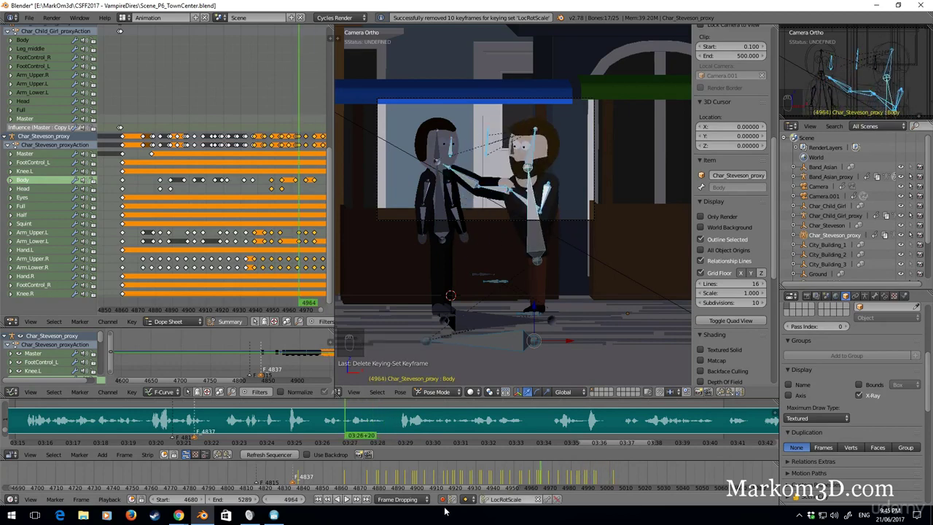
pyautogui.click(348, 500)
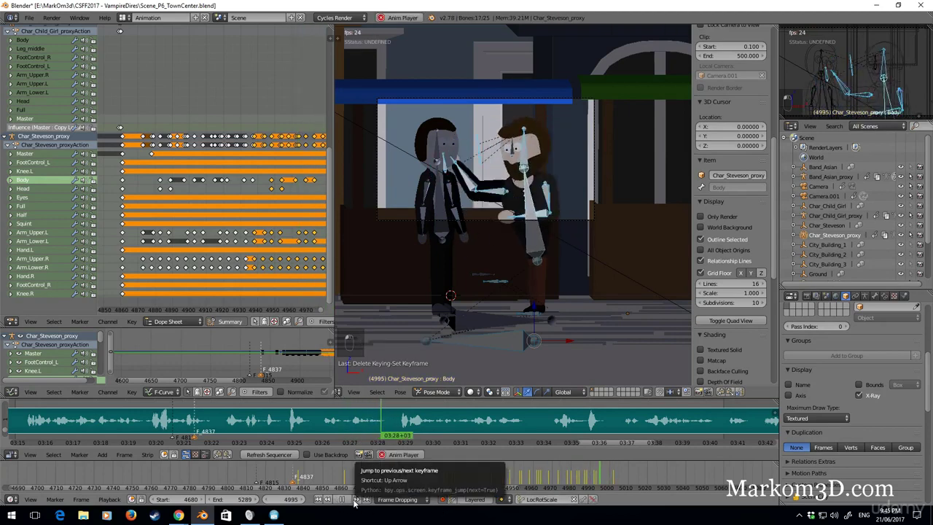
pyautogui.click(356, 499)
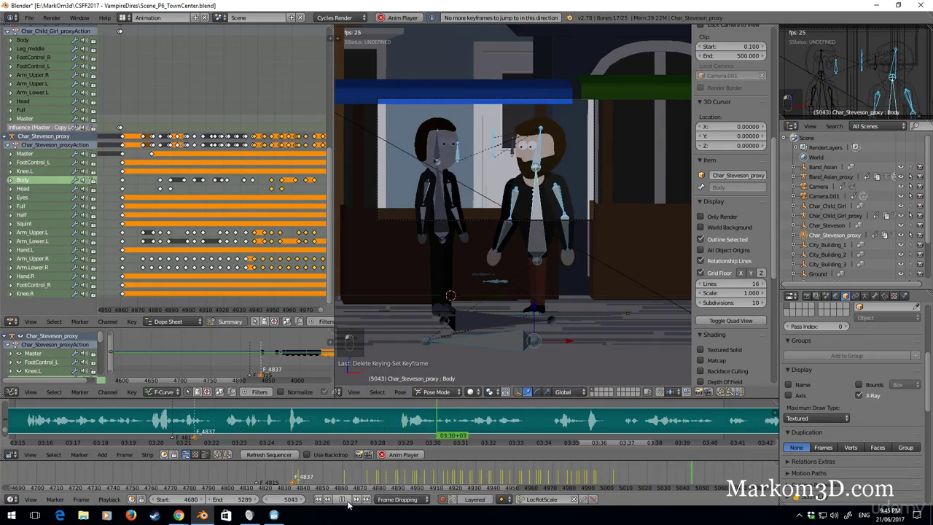
pyautogui.click(342, 499)
# Step: Move the Body bone down and slightly towards the other character at frame 5013 to put the bearded character in a crouch
pyautogui.moveTo(386, 428); pyautogui.dragTo(411, 419)
pyautogui.rightClick(537, 258)
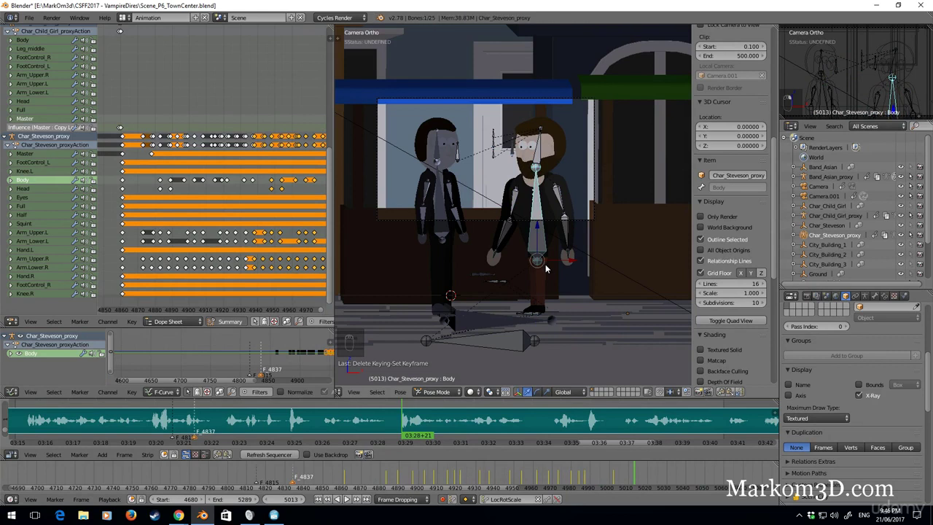
pyautogui.press('g')
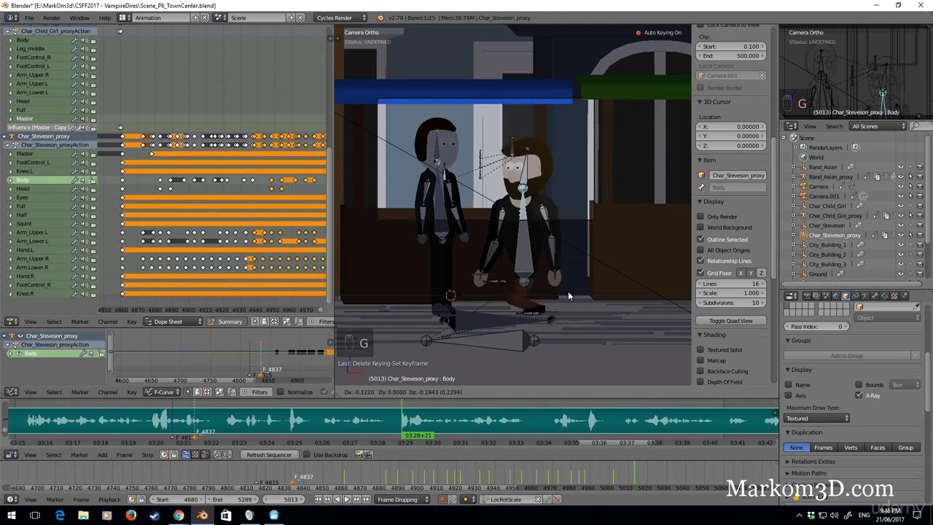
pyautogui.click(562, 298)
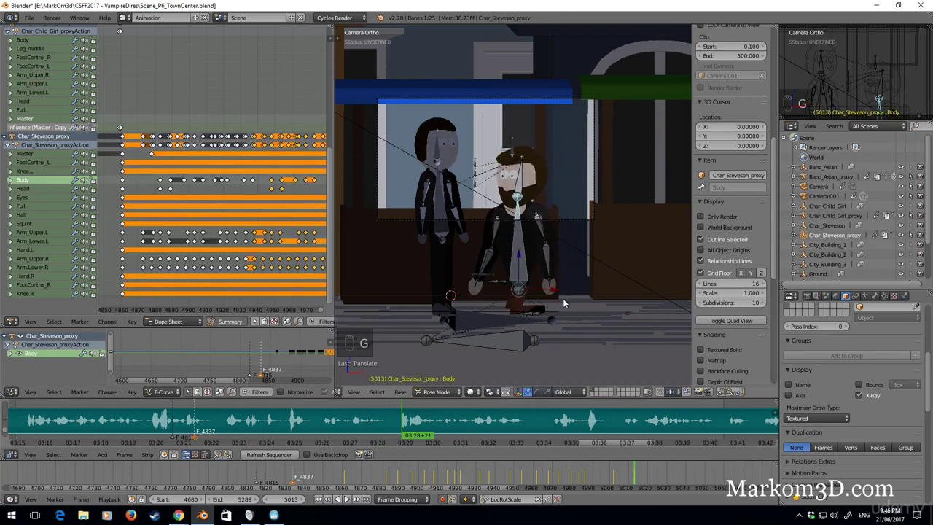
# Step: Rotate the Head bone by about -22° at frame 5013 so the crouching character looks down
pyautogui.rightClick(527, 183)
pyautogui.press('r')
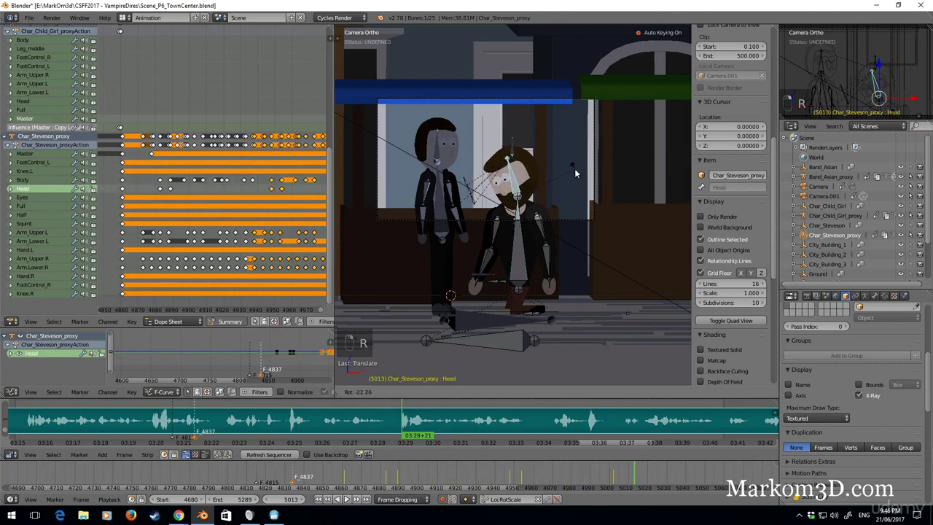
pyautogui.click(574, 172)
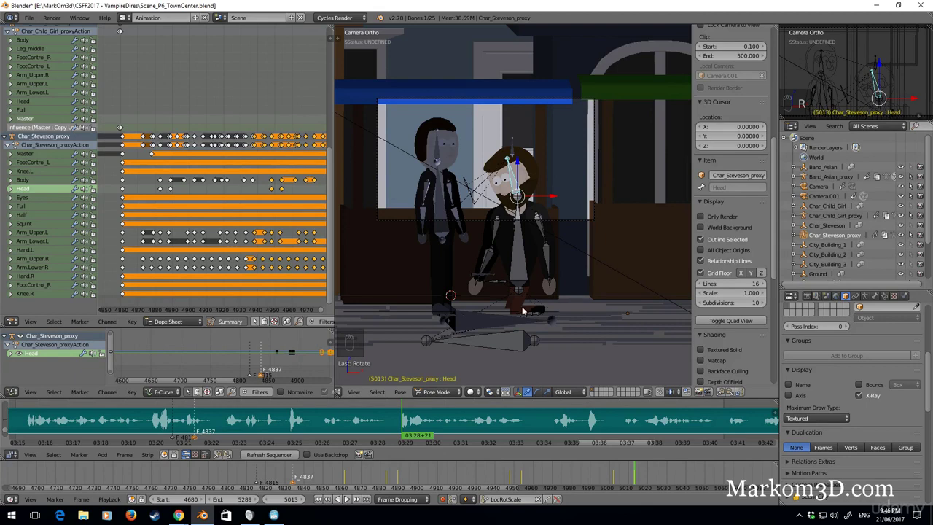
# Step: Scrub back along the timeline and play the animation through frame 5013 to review the crouch
pyautogui.moveTo(523, 480); pyautogui.dragTo(612, 481)
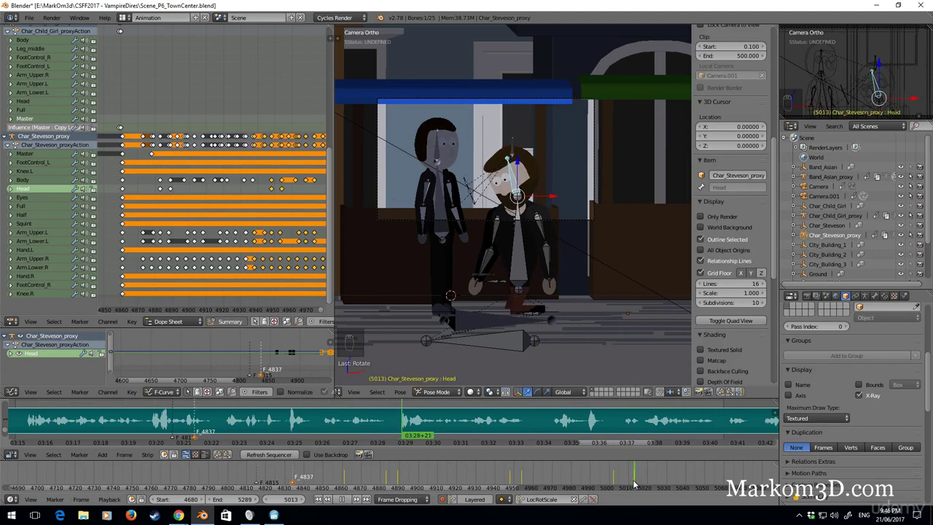
pyautogui.click(342, 499)
pyautogui.click(345, 499)
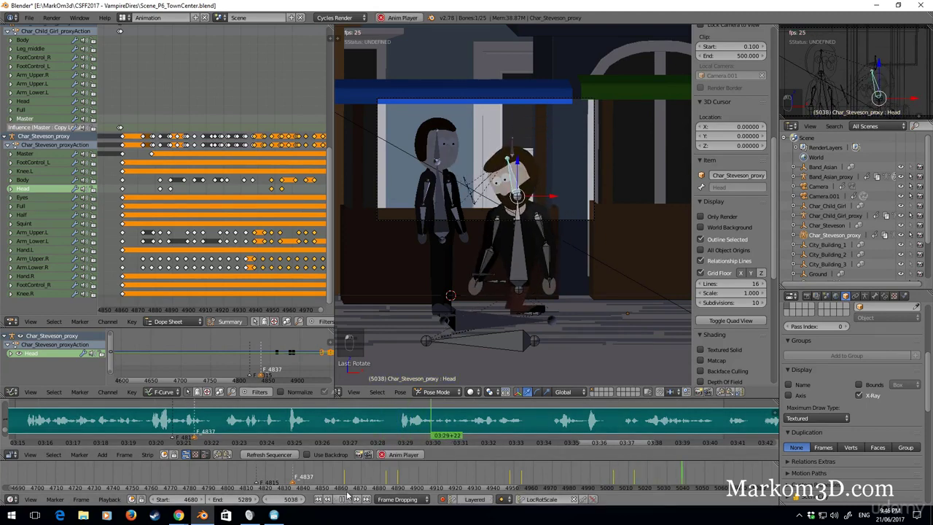
pyautogui.click(345, 499)
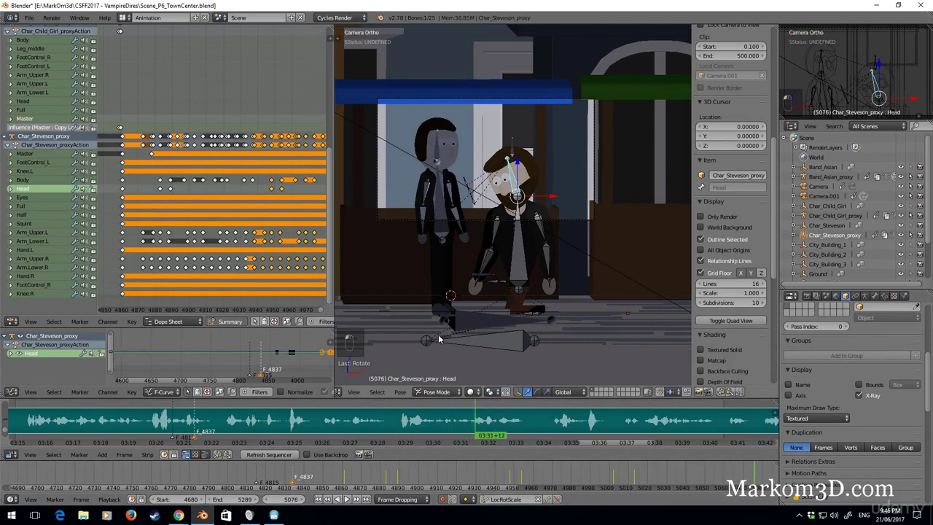
# Step: Examine the bearded character's crouch at frame 5013 and fit his full keyframe range in the Dope Sheet
pyautogui.scroll(4, 447, 338)
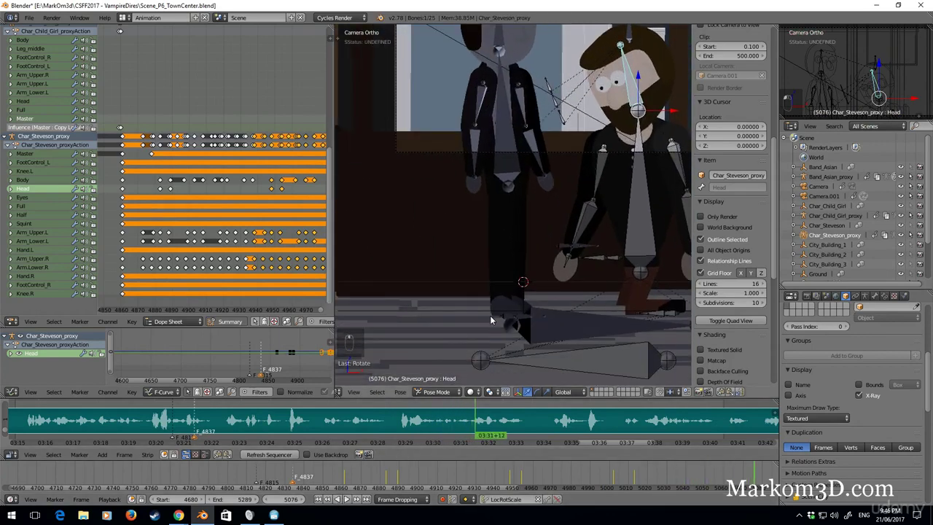
pyautogui.moveTo(611, 478); pyautogui.dragTo(635, 489)
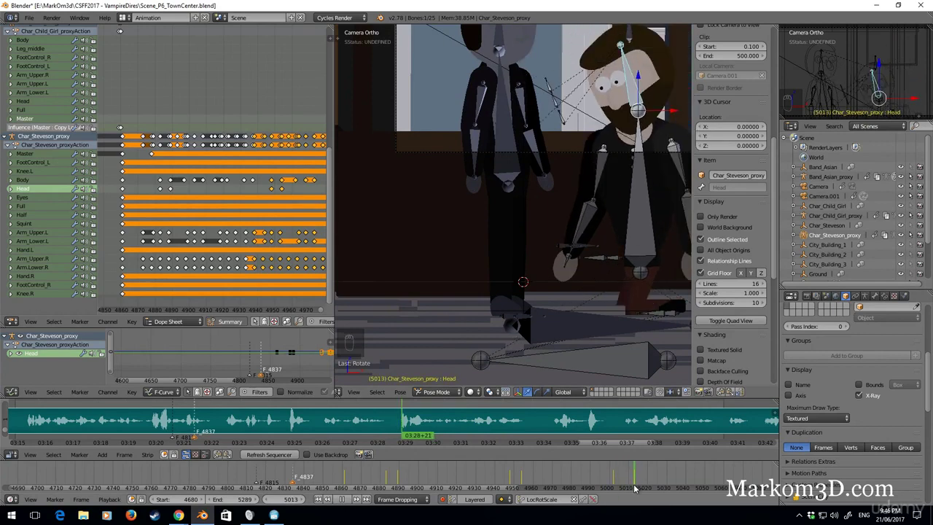
pyautogui.scroll(-3, 574, 232)
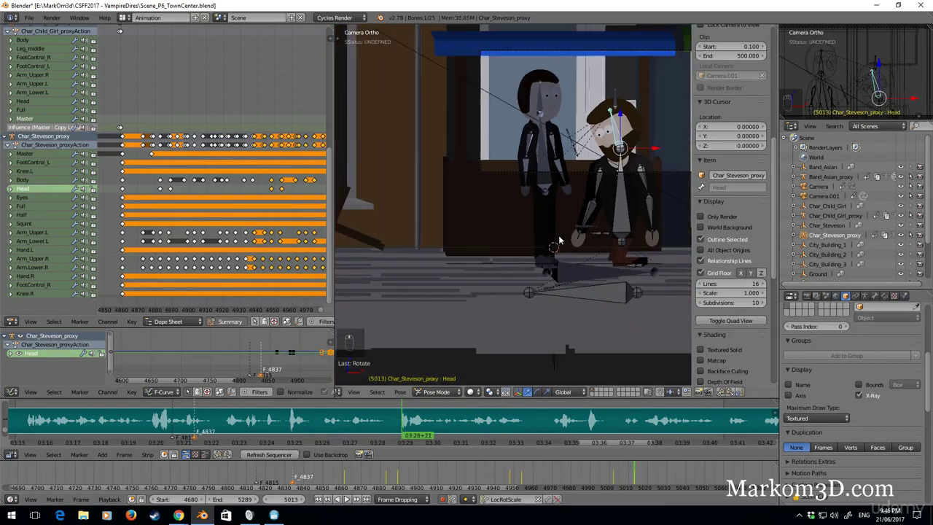
pyautogui.keyDown('shift'); pyautogui.moveTo(560, 230); pyautogui.dragTo(537, 257, button='middle'); pyautogui.keyUp('shift')
pyautogui.scroll(3, 537, 257)
pyautogui.keyDown('shift'); pyautogui.moveTo(521, 318); pyautogui.dragTo(525, 259, button='middle'); pyautogui.keyUp('shift')
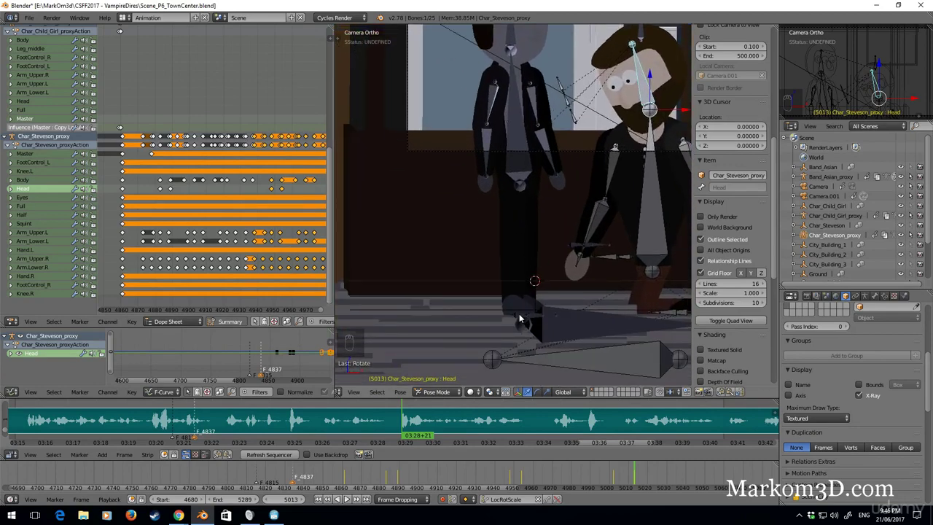
pyautogui.press('Home')
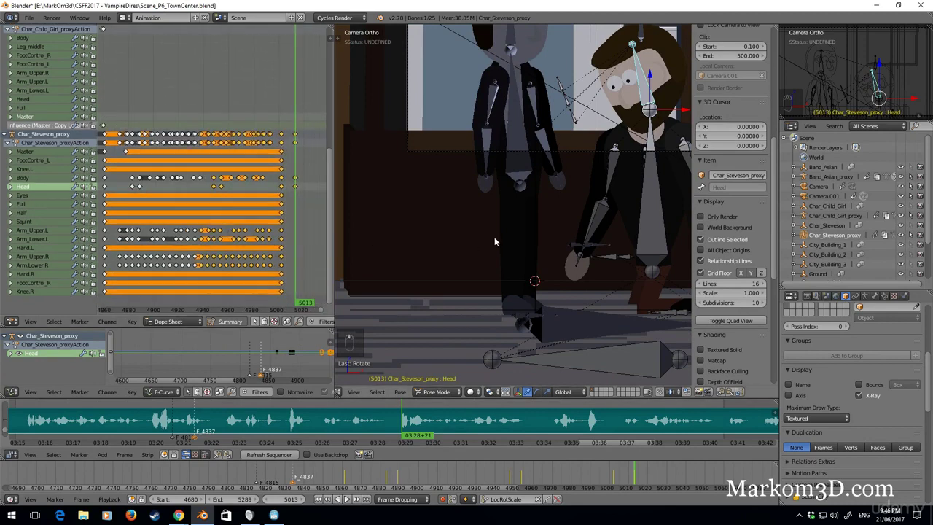
pyautogui.keyDown('shift'); pyautogui.moveTo(492, 175); pyautogui.dragTo(511, 220, button='middle'); pyautogui.keyUp('shift')
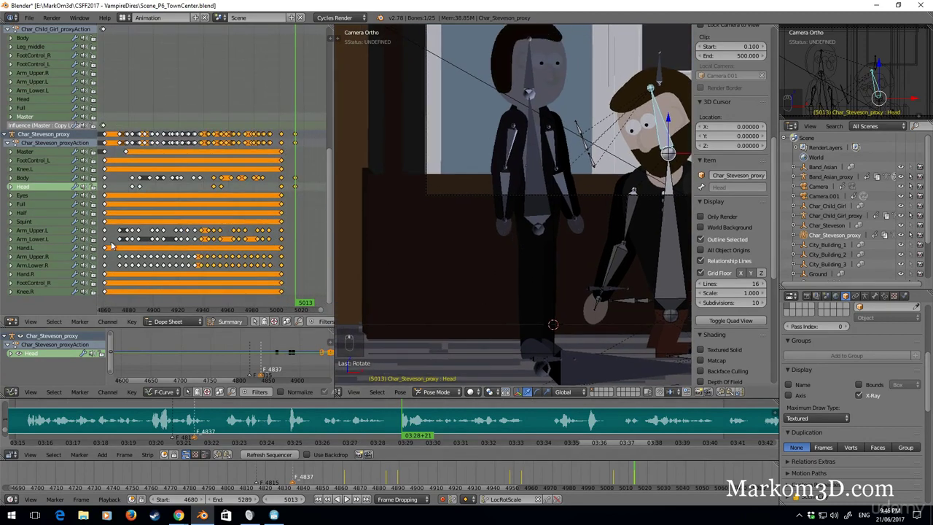
# Step: Insert a LocRotScale keyframe on the dark-haired character's Head bone at frame 4874, just before the first contact
pyautogui.click(104, 269)
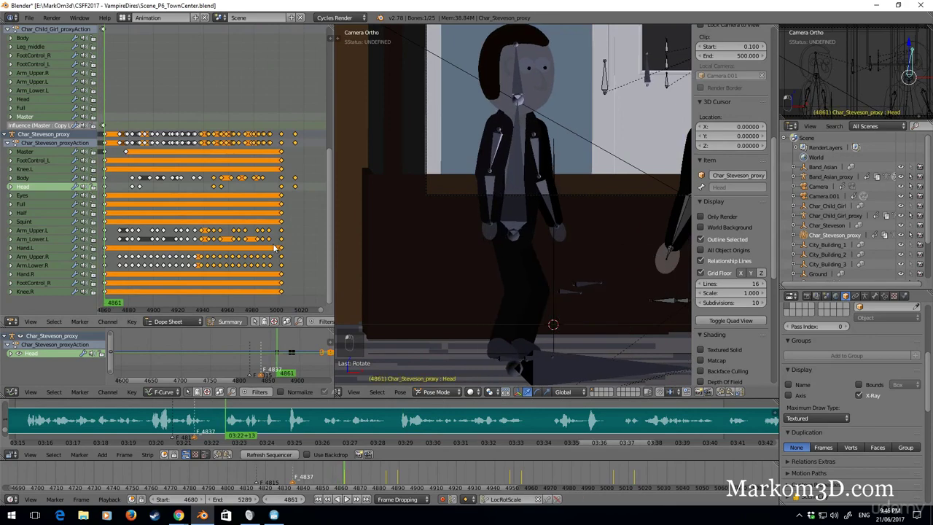
pyautogui.rightClick(419, 148)
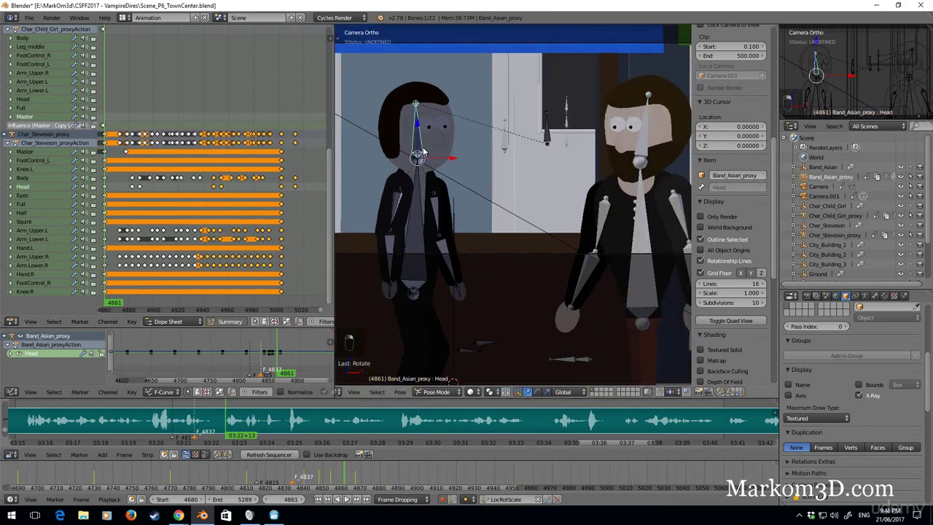
pyautogui.press('Right')
pyautogui.press('Right')
pyautogui.press('Right')
pyautogui.press('Right')
pyautogui.press('Right')
pyautogui.press('Right')
pyautogui.press('Right')
pyautogui.press('Right')
pyautogui.press('Right')
pyautogui.press('Right')
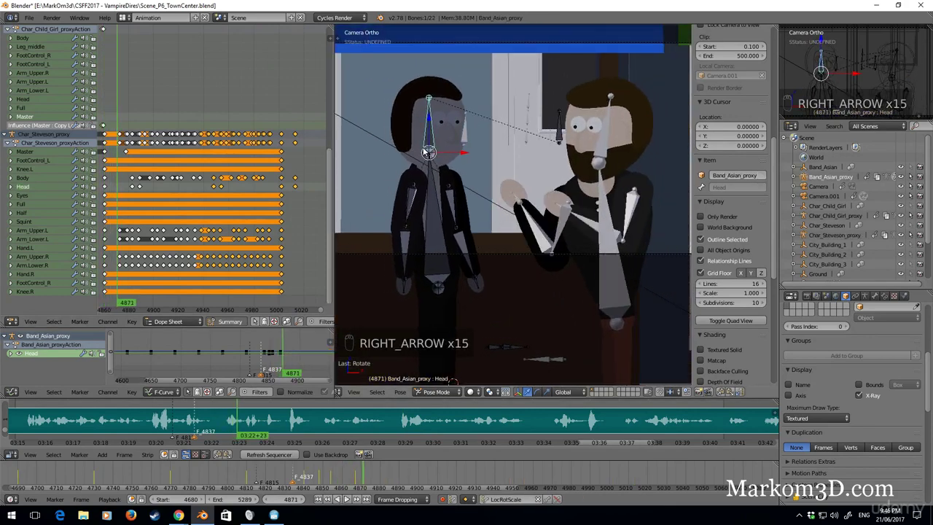
pyautogui.press('Right')
pyautogui.press('Right')
pyautogui.press('Right')
pyautogui.press('Right')
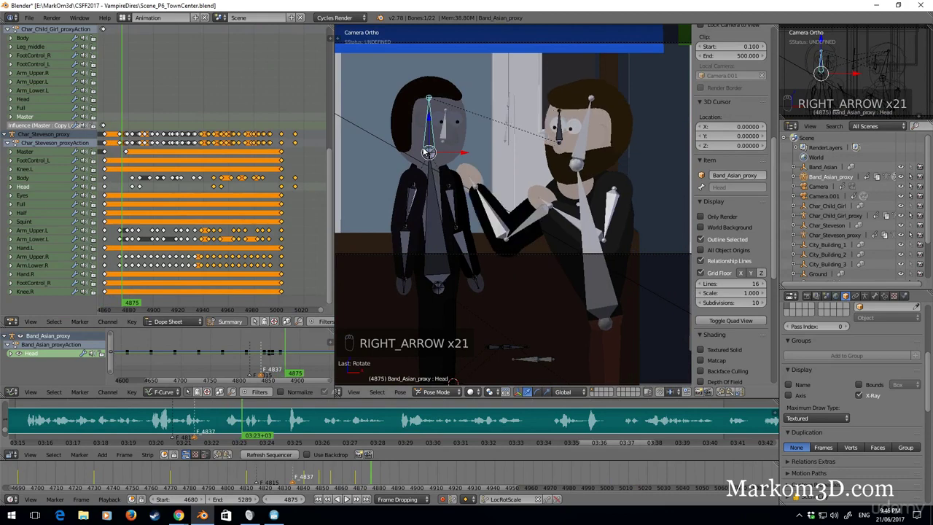
pyautogui.press('Left')
pyautogui.press('i')
# Step: Rotate the dark-haired character's Head bone away from the bearded character at frame 4877
pyautogui.press('Right')
pyautogui.press('Right')
pyautogui.press('Right')
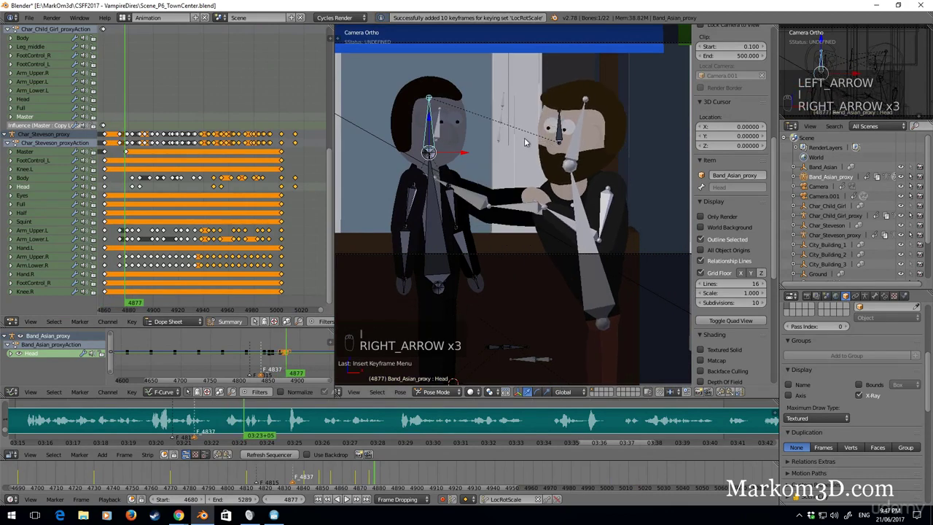
pyautogui.press('r')
pyautogui.press('r')
pyautogui.press('r')
pyautogui.press('r')
pyautogui.click(498, 119)
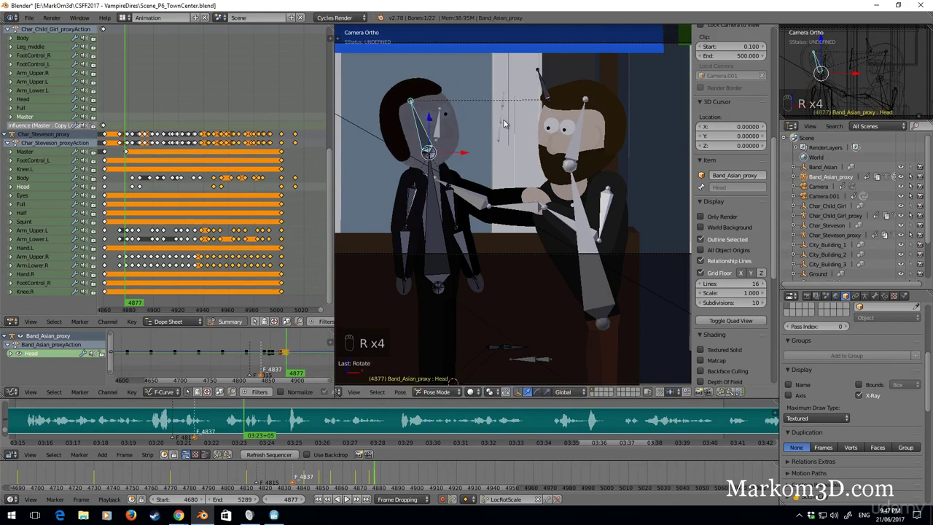
# Step: Insert a LocRotScale keyframe on the dark-haired character's Body bone at frame 4874
pyautogui.press('Down')
pyautogui.rightClick(442, 240)
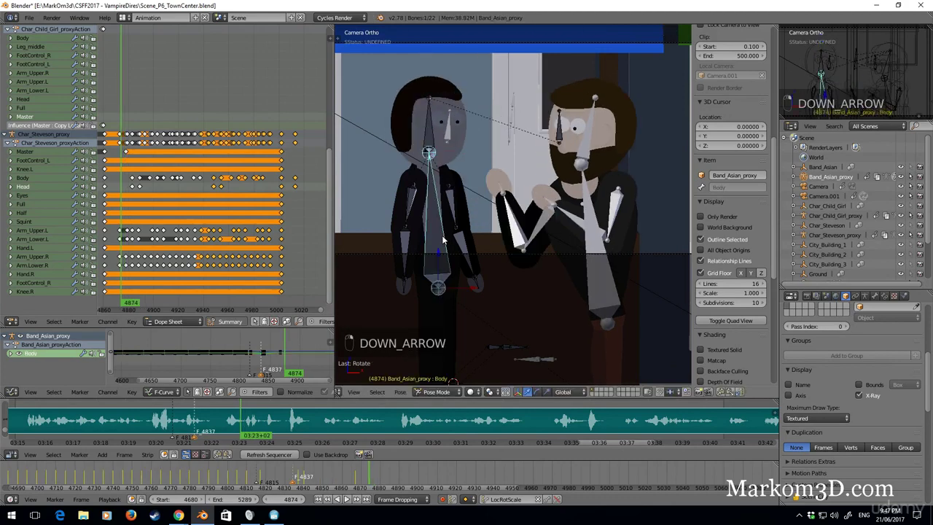
pyautogui.press('i')
# Step: Rotate the dark-haired character's Body bone slightly backward at frame 4877 so he recoils from the contact
pyautogui.press('Right')
pyautogui.press('Right')
pyautogui.press('Right')
pyautogui.press('Right')
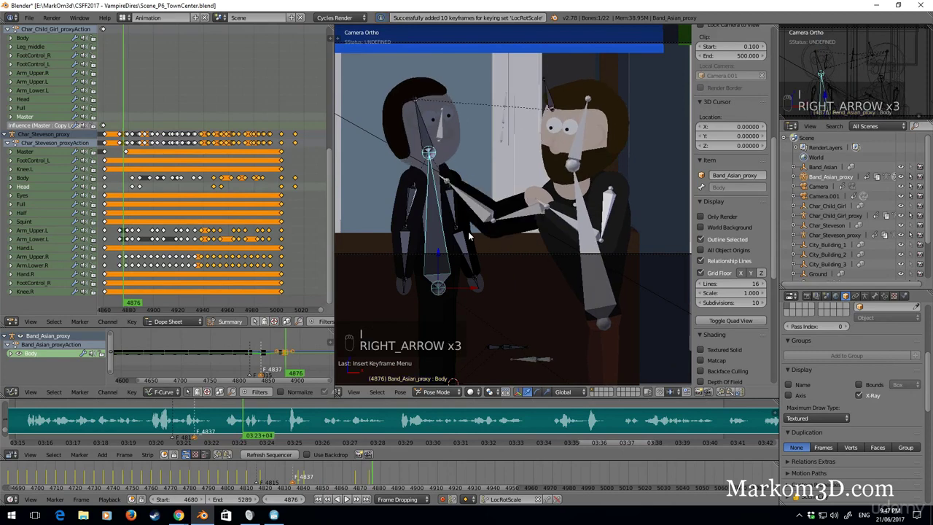
pyautogui.press('r')
pyautogui.press('r')
pyautogui.press('r')
pyautogui.press('r')
pyautogui.press('r')
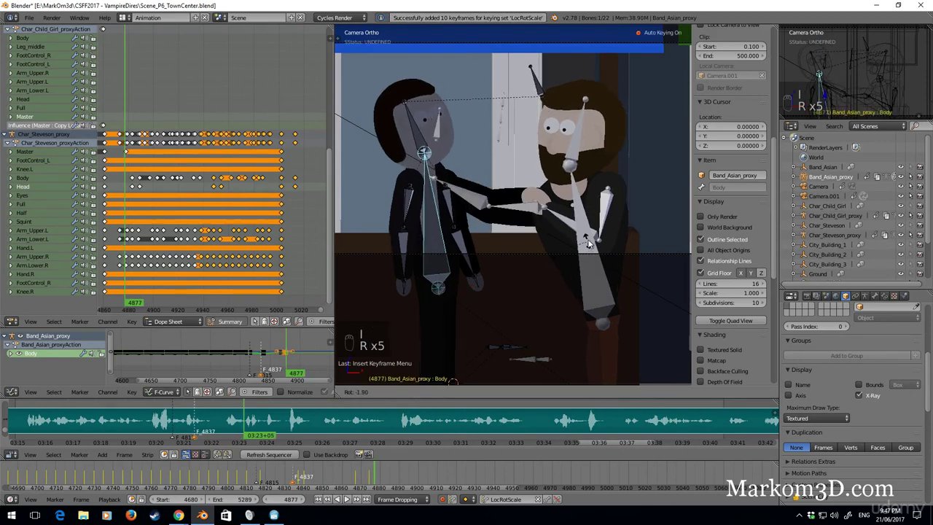
pyautogui.click(583, 236)
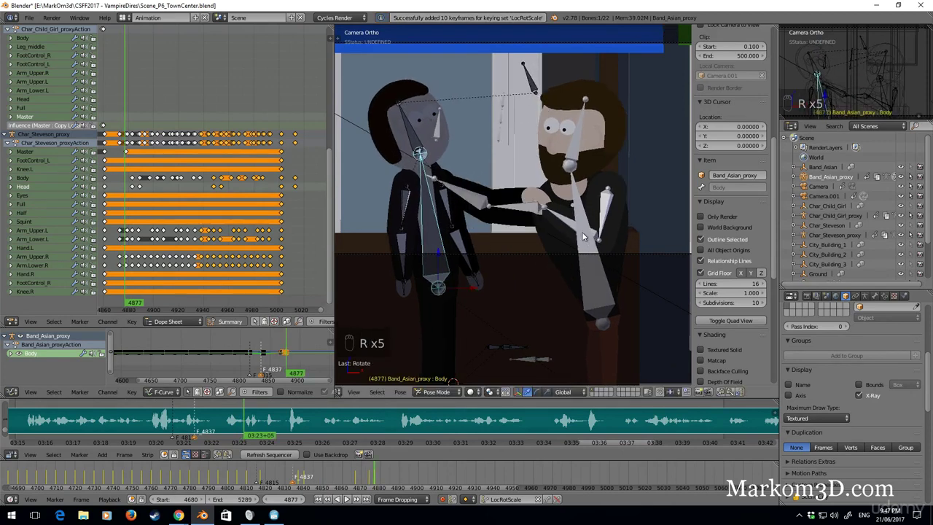
# Step: Rotate the dark-haired character's Body and Head bones back towards upright at frame 4881
pyautogui.press('Right')
pyautogui.press('Right')
pyautogui.press('Right')
pyautogui.press('Right')
pyautogui.press('Right')
pyautogui.press('Right')
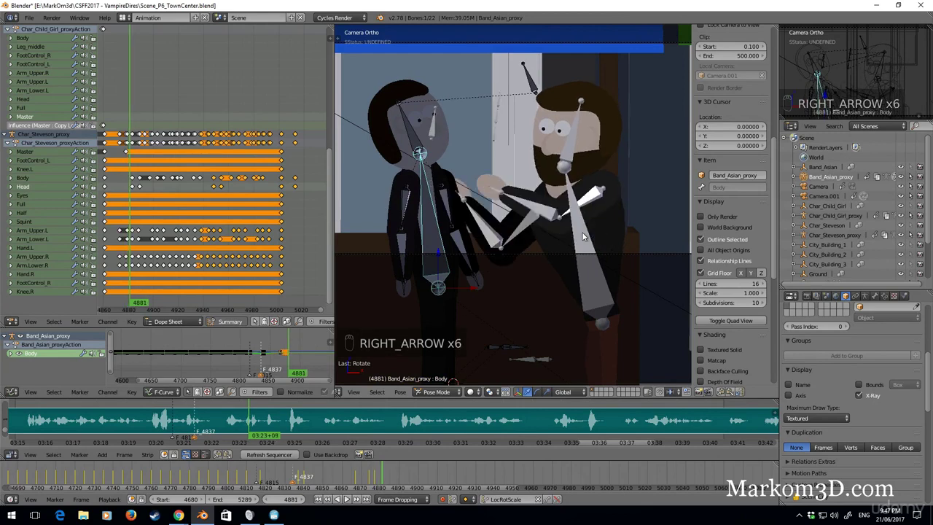
pyautogui.press('r')
pyautogui.press('r')
pyautogui.press('r')
pyautogui.press('r')
pyautogui.press('r')
pyautogui.press('r')
pyautogui.press('r')
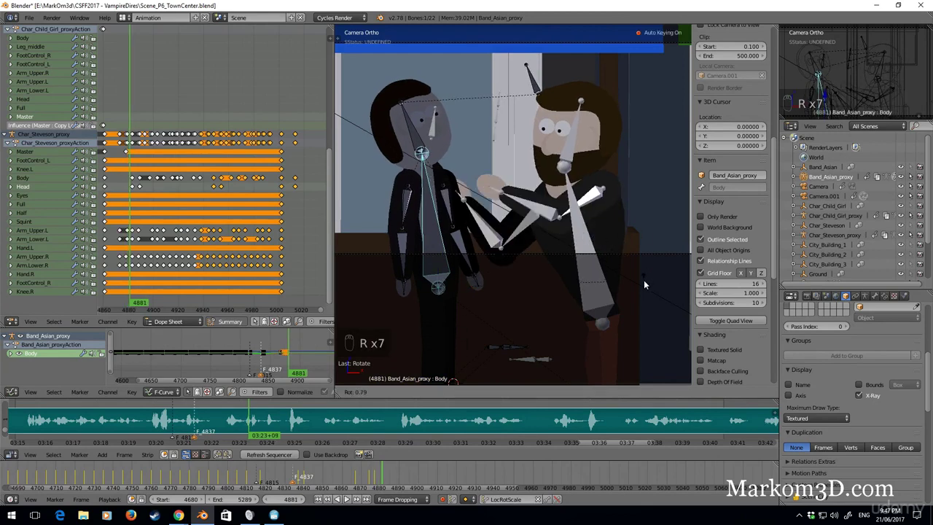
pyautogui.click(632, 291)
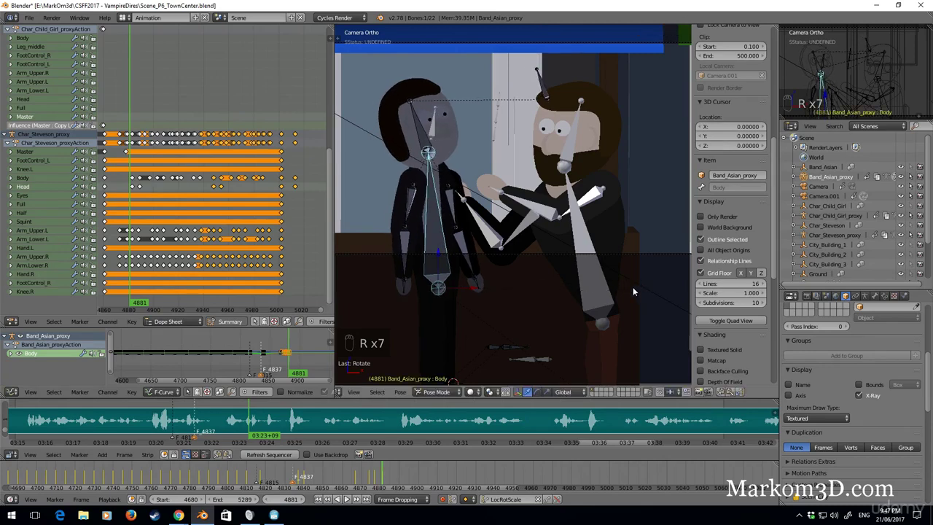
pyautogui.rightClick(425, 135)
pyautogui.press('r')
pyautogui.click(589, 230)
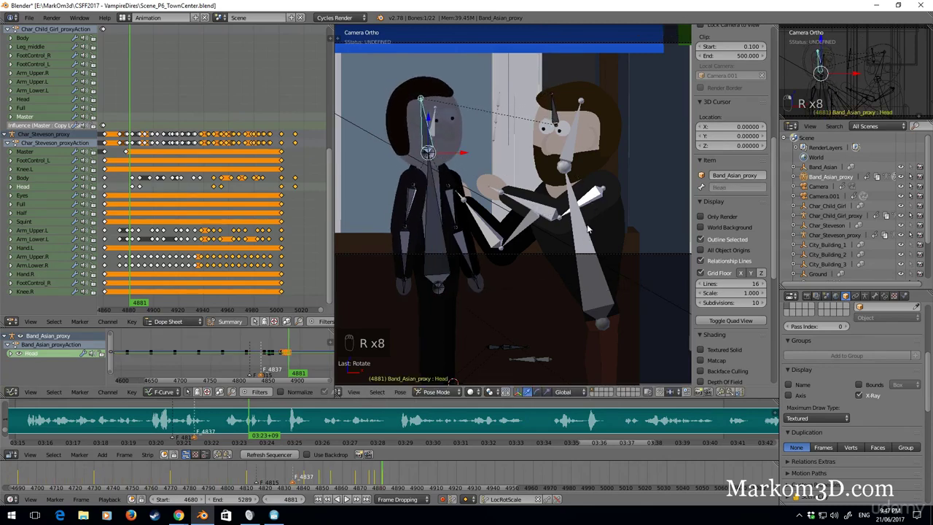
# Step: Tilt the dark-haired character's Head and Body bones backward at frame 4883 for a second recoil
pyautogui.press('Right')
pyautogui.press('Right')
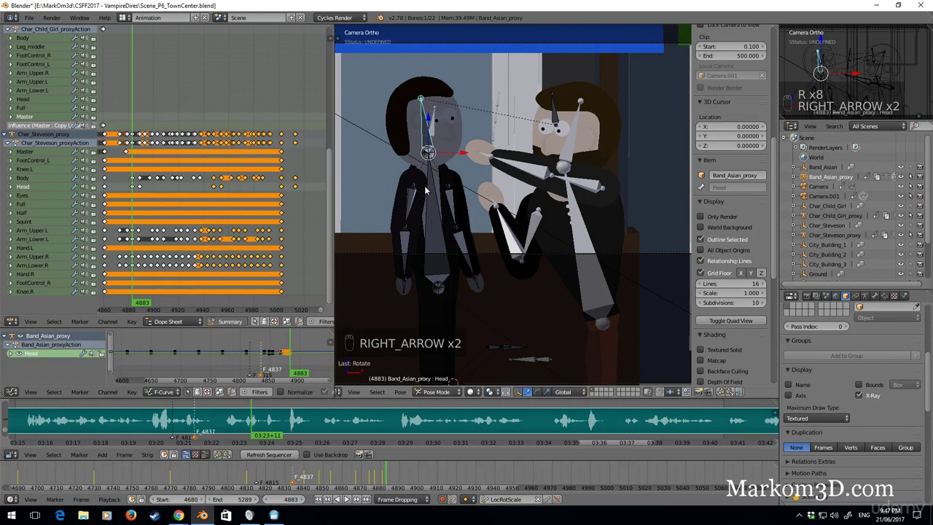
pyautogui.press('r')
pyautogui.click(475, 195)
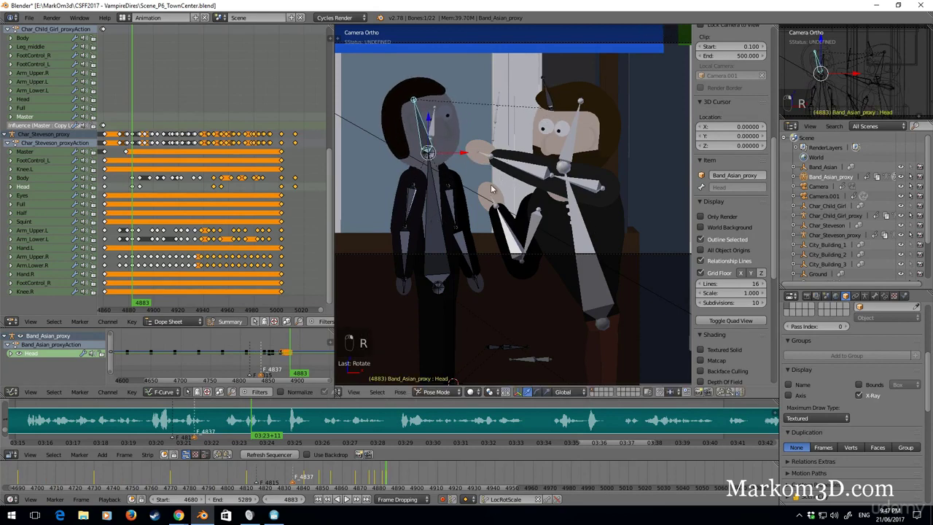
pyautogui.rightClick(432, 215)
pyautogui.press('r')
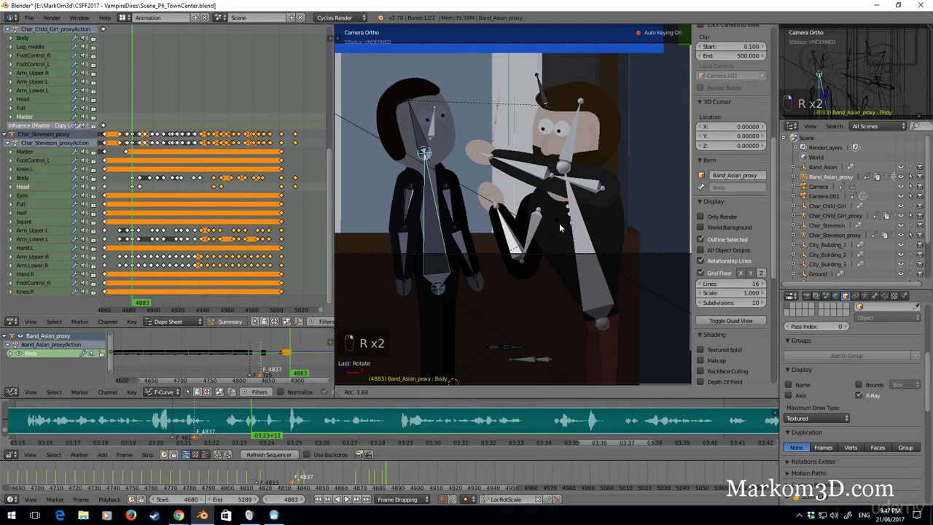
pyautogui.click(532, 278)
# Step: Step backward and forward through the frames up to 4882 to check the timing of the recoils
pyautogui.press('Left')
pyautogui.press('Left')
pyautogui.press('Left')
pyautogui.press('Left')
pyautogui.press('Left')
pyautogui.press('Left')
pyautogui.press('Left')
pyautogui.press('Left')
pyautogui.press('Left')
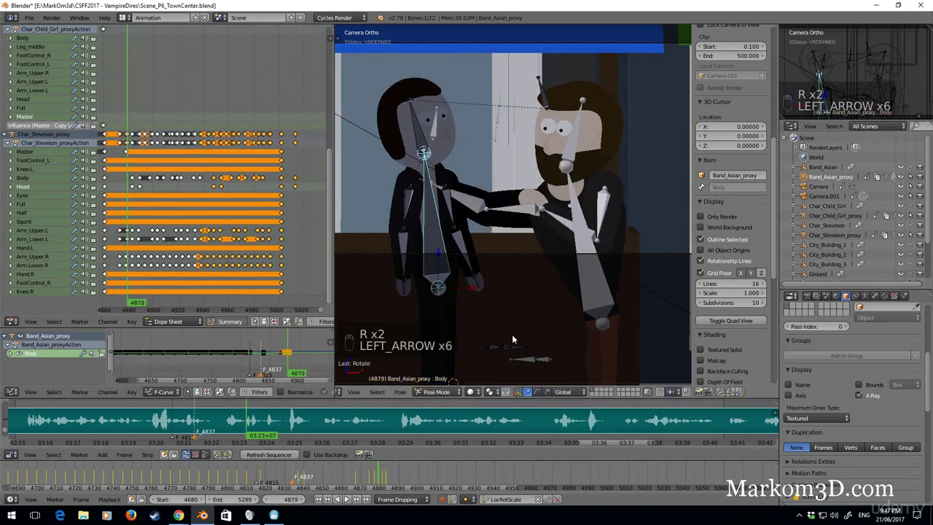
pyautogui.press('Right')
pyautogui.press('Right')
pyautogui.press('Right')
pyautogui.press('Right')
pyautogui.press('Right')
pyautogui.press('Right')
pyautogui.press('Right')
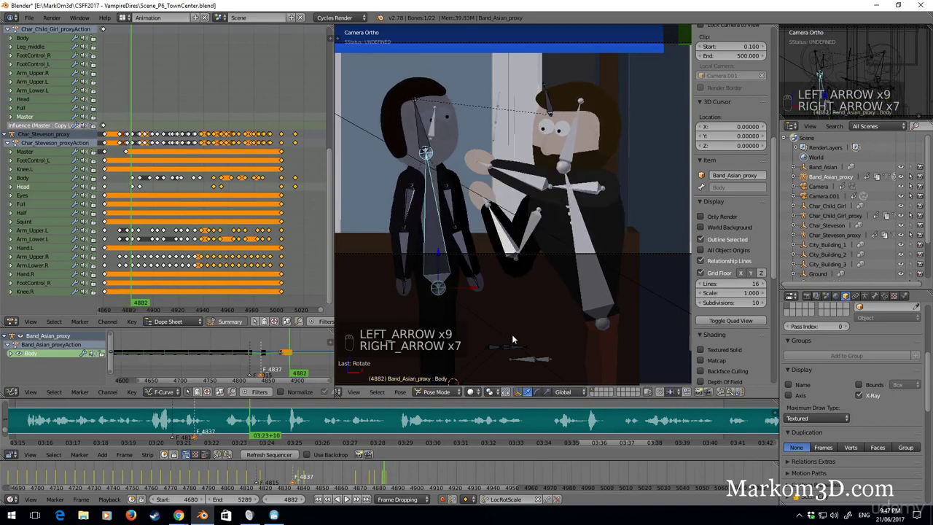
# Step: Rotate the dark-haired character's Head and Body bones back to upright at frame 4886
pyautogui.press('Right')
pyautogui.press('Right')
pyautogui.press('Right')
pyautogui.press('Right')
pyautogui.press('Right')
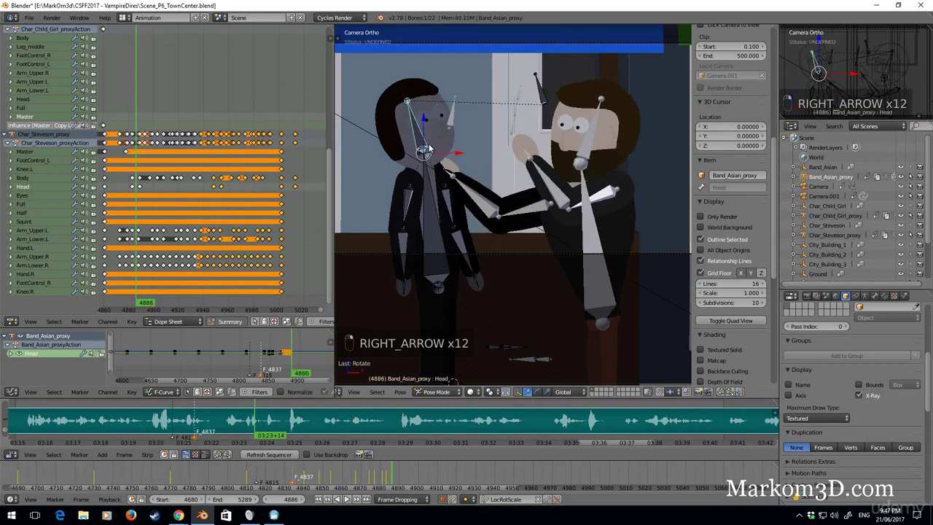
pyautogui.press('r')
pyautogui.click(475, 220)
pyautogui.press('r')
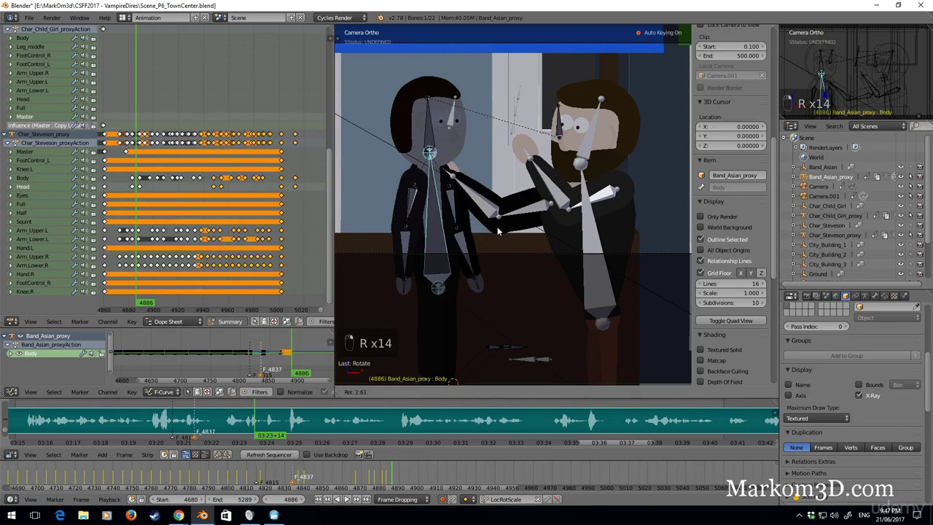
pyautogui.click(499, 231)
# Step: Tilt the dark-haired character's Head strongly and Body slightly backward at frame 4888 to react to the raised hand
pyautogui.press('Right')
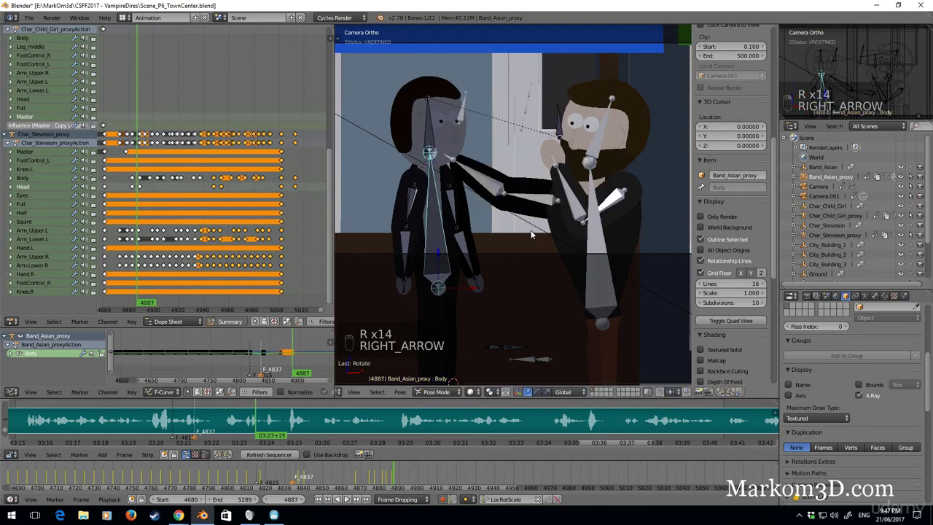
pyautogui.press('Right')
pyautogui.rightClick(431, 137)
pyautogui.press('r')
pyautogui.press('r')
pyautogui.press('r')
pyautogui.click(597, 137)
pyautogui.rightClick(435, 223)
pyautogui.press('r')
pyautogui.click(545, 226)
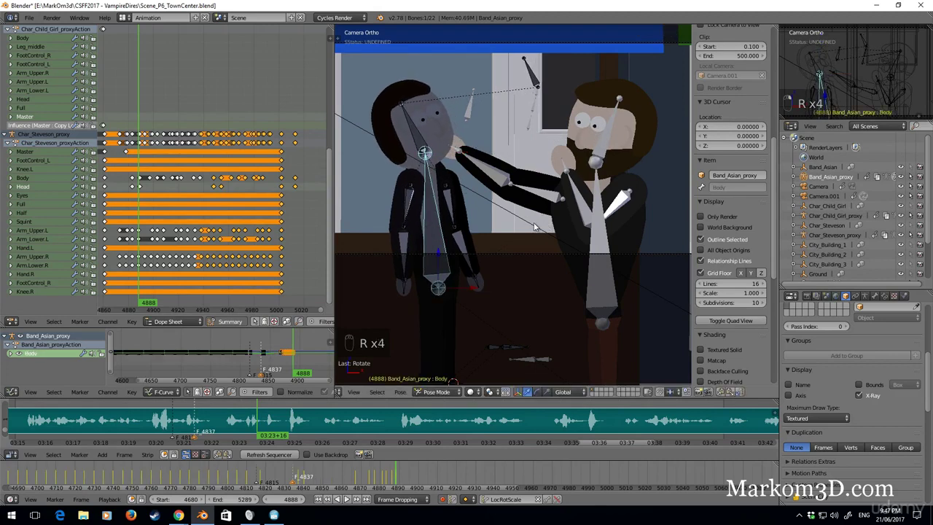
# Step: Rotate the dark-haired character's Body and Head bones forward to upright at frame 4894
pyautogui.press('Right')
pyautogui.press('Right')
pyautogui.press('Right')
pyautogui.press('Right')
pyautogui.press('Right')
pyautogui.press('Right')
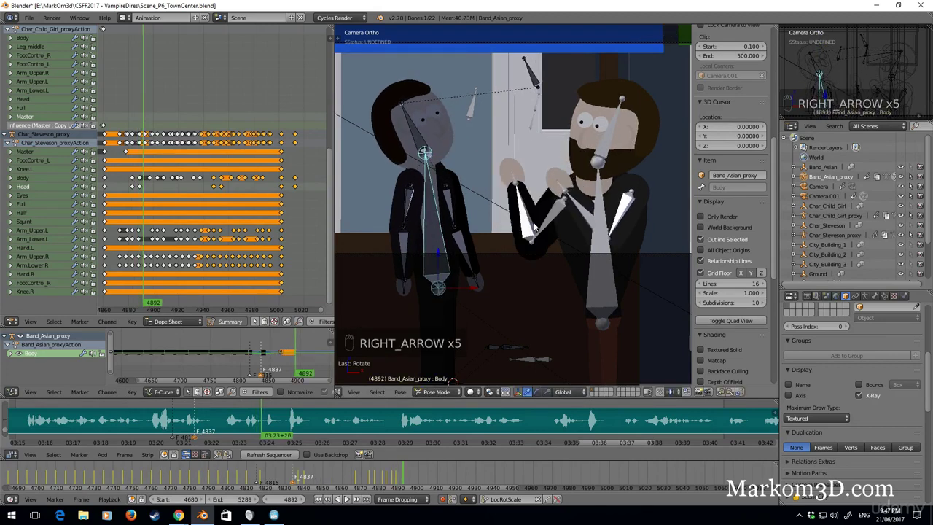
pyautogui.press('r')
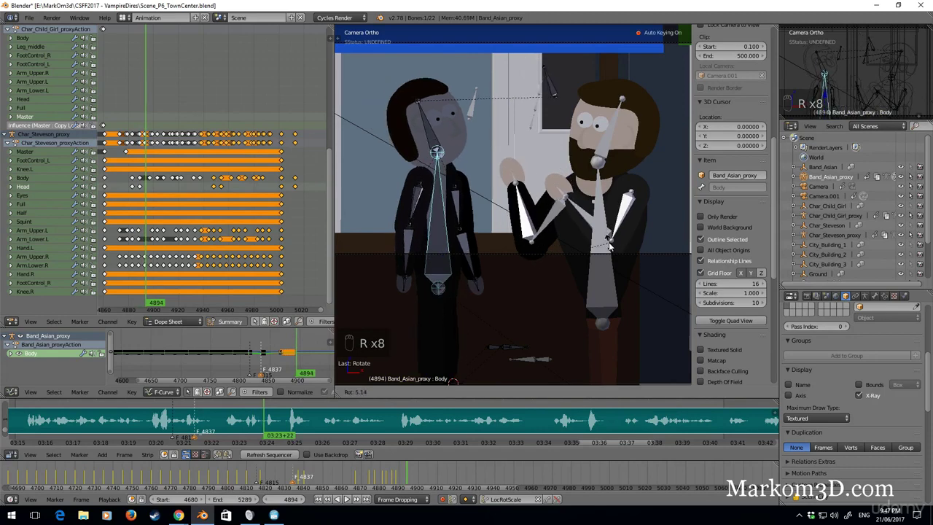
pyautogui.click(602, 243)
pyautogui.rightClick(430, 130)
pyautogui.press('r')
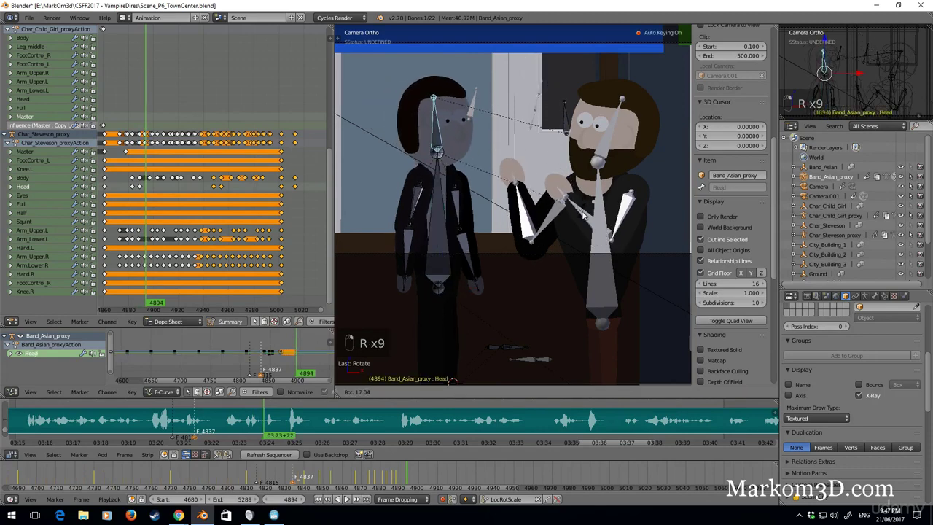
pyautogui.click(579, 213)
# Step: Tilt the dark-haired character's Head and Body bones slightly backward at frame 4897 for another recoil
pyautogui.press('Right')
pyautogui.press('Right')
pyautogui.press('Right')
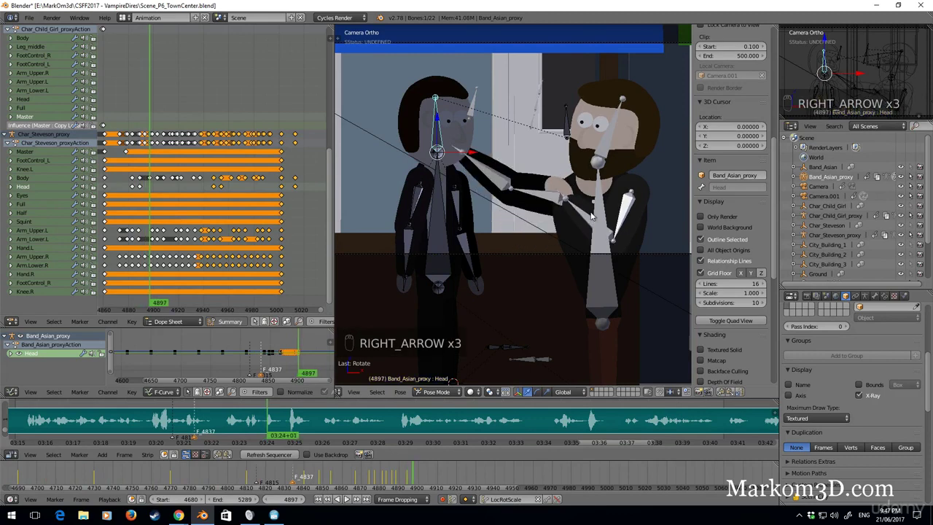
pyautogui.press('r')
pyautogui.click(618, 214)
pyautogui.rightClick(446, 215)
pyautogui.press('r')
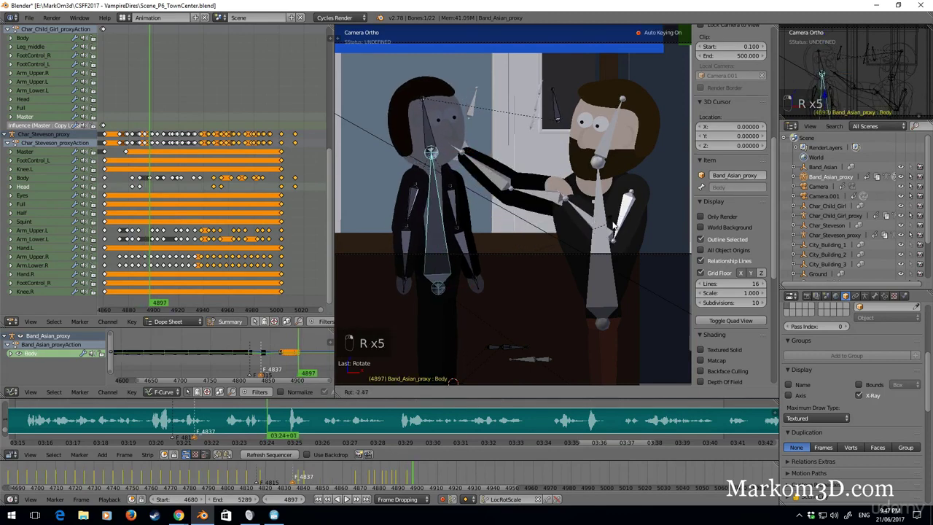
pyautogui.click(613, 223)
# Step: Shift the dark-haired character's Body bone slightly backward at frame 4899
pyautogui.press('Right')
pyautogui.press('Right')
pyautogui.press('Right')
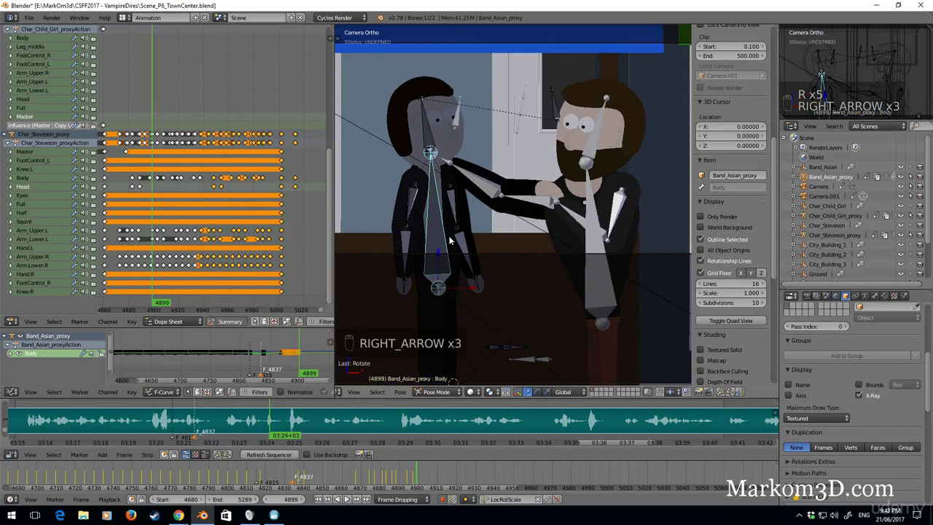
pyautogui.press('g')
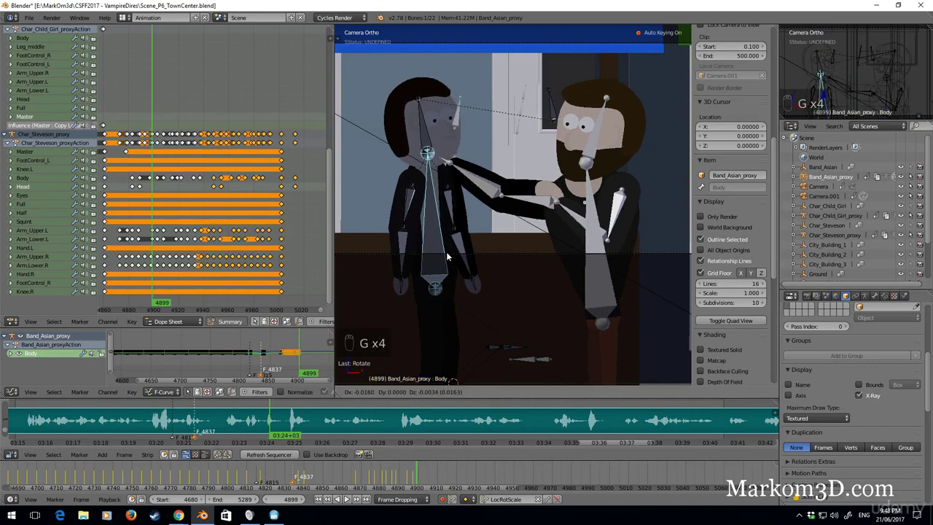
pyautogui.click(446, 252)
# Step: Rotate the dark-haired character's Body and Head bones forward toward upright at frame 4902
pyautogui.press('Down')
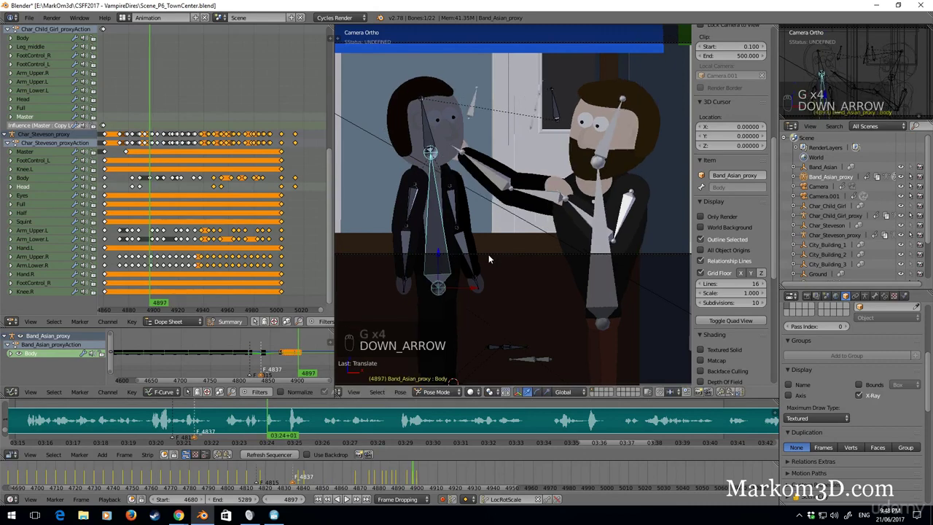
pyautogui.press('Left')
pyautogui.press('Right')
pyautogui.press('Right')
pyautogui.press('Right')
pyautogui.press('Right')
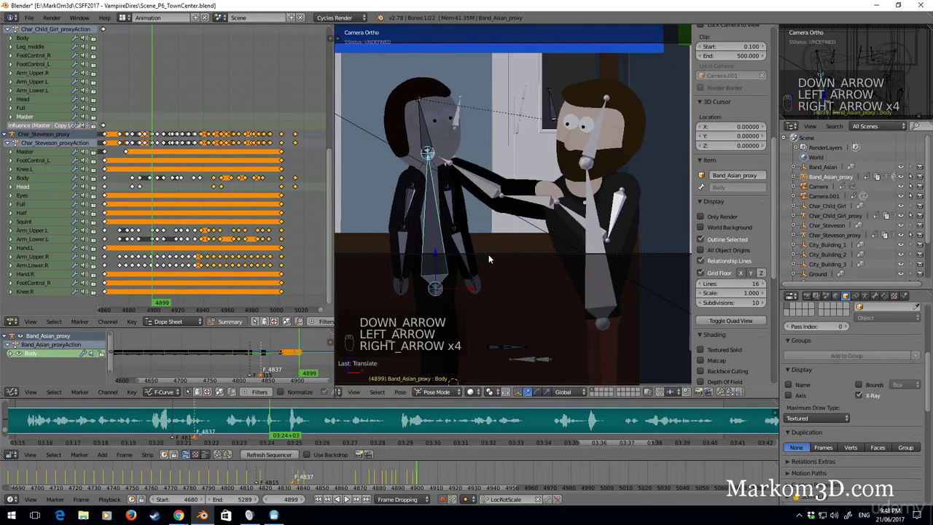
pyautogui.press('Right')
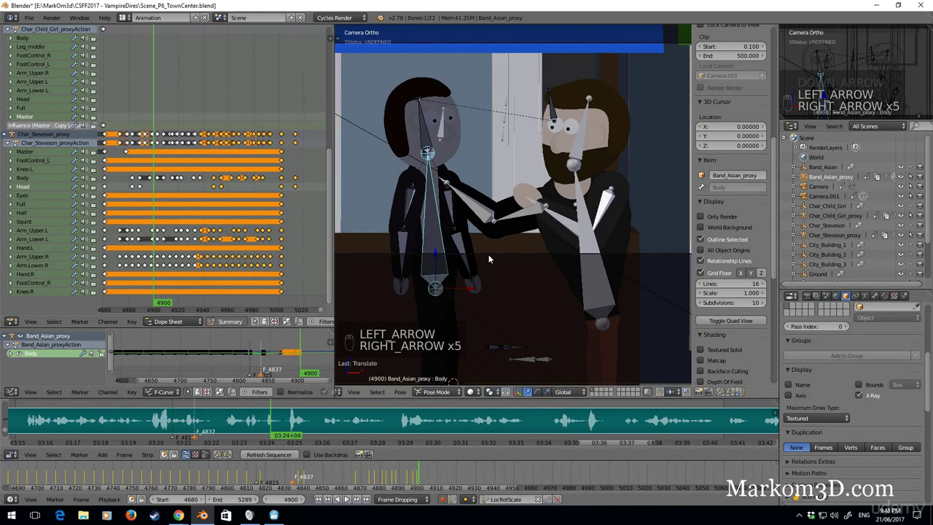
pyautogui.press('Right')
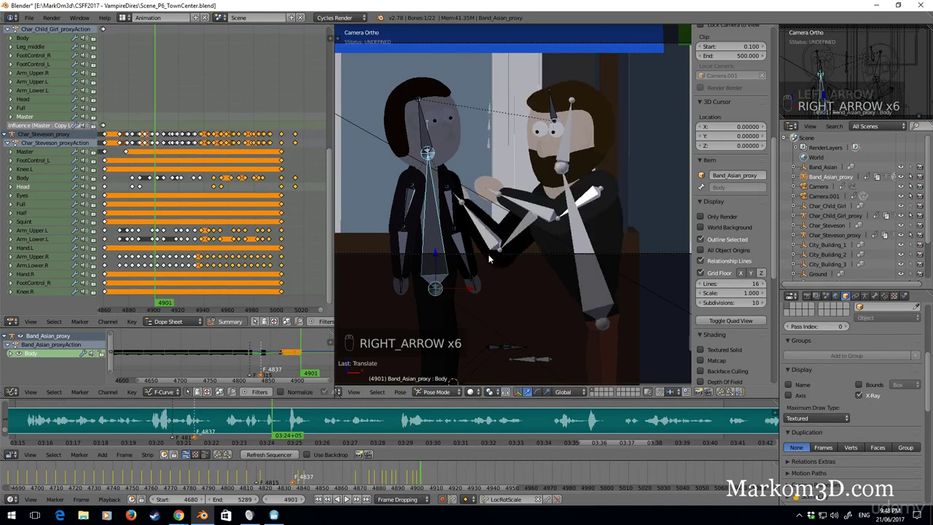
pyautogui.press('Right')
pyautogui.press('r')
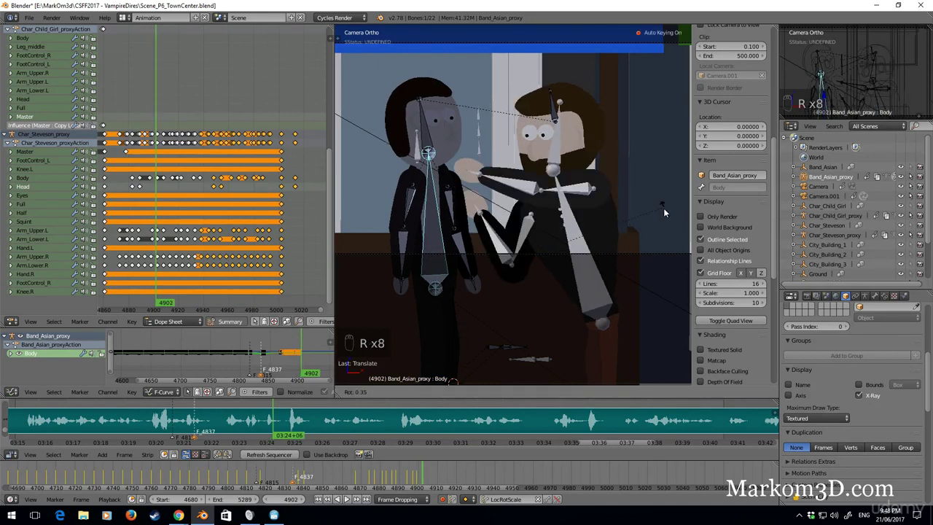
pyautogui.click(666, 211)
pyautogui.rightClick(420, 116)
pyautogui.press('r')
pyautogui.click(529, 166)
# Step: Play the animation from about frame 4832, and check the dark-haired character's recoils frame by frame up to 4901
pyautogui.click(290, 477)
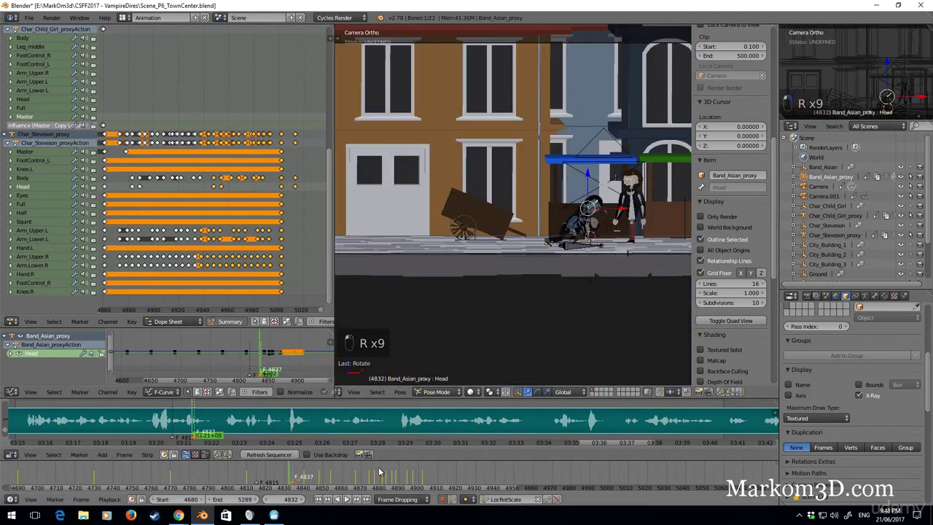
pyautogui.click(346, 499)
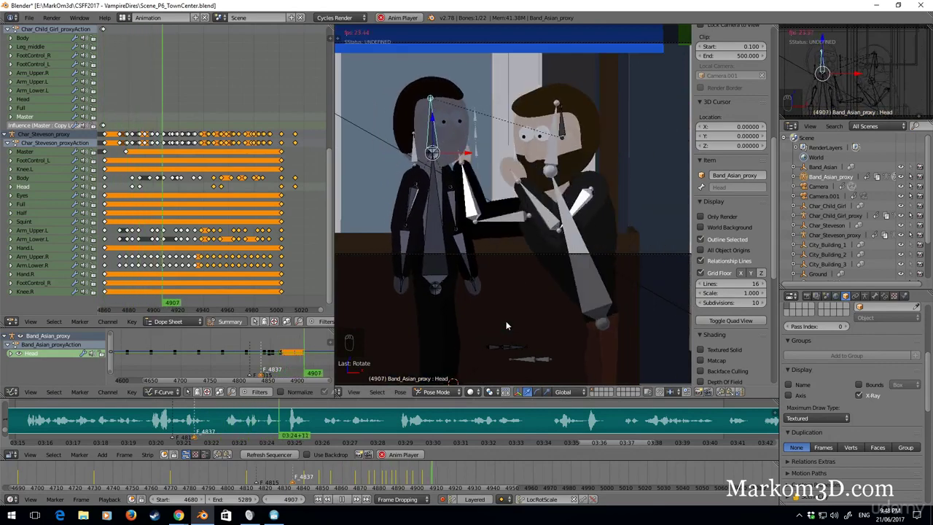
pyautogui.click(352, 499)
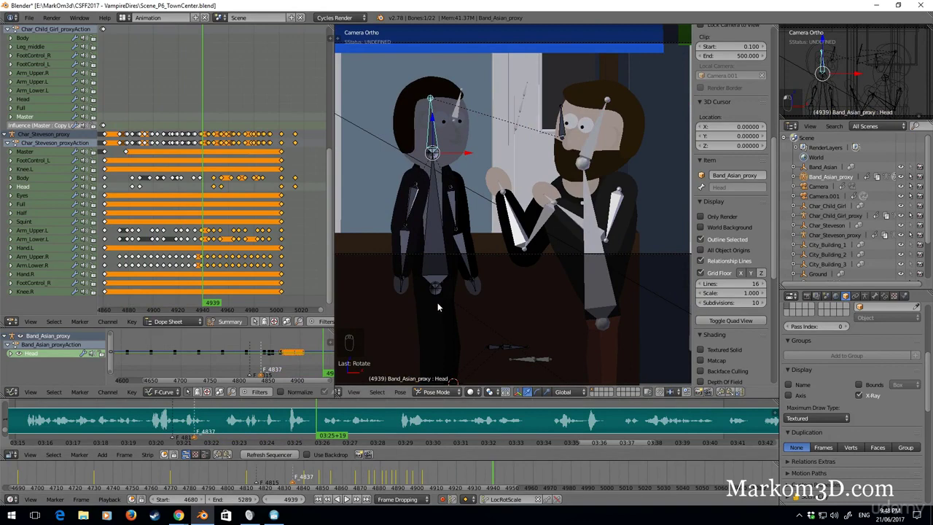
pyautogui.moveTo(405, 473); pyautogui.dragTo(424, 475)
pyautogui.press('Right')
pyautogui.press('Left')
pyautogui.press('Down')
pyautogui.press('Right')
pyautogui.press('Right')
pyautogui.press('Right')
pyautogui.press('Right')
pyautogui.press('Right')
pyautogui.press('Right')
pyautogui.press('Right')
pyautogui.press('Right')
pyautogui.press('Right')
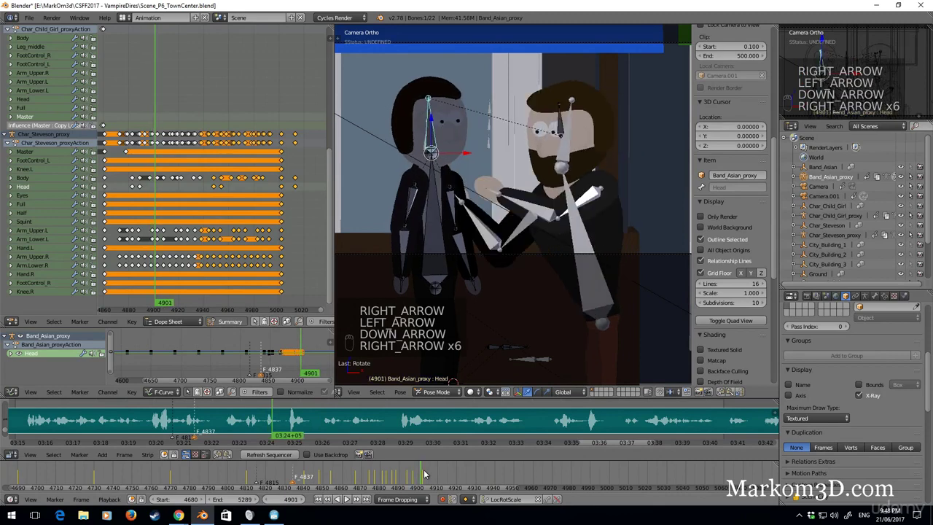
# Step: Tilt the dark-haired character's Head and Body bones backward at frame 4903 to react to the hand contact
pyautogui.press('Right')
pyautogui.press('Left')
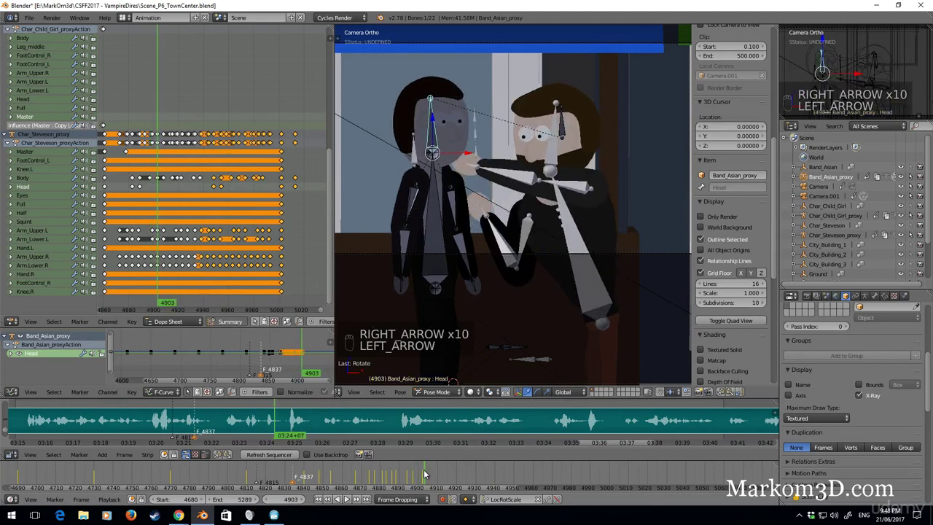
pyautogui.press('r')
pyautogui.press('r')
pyautogui.click(576, 244)
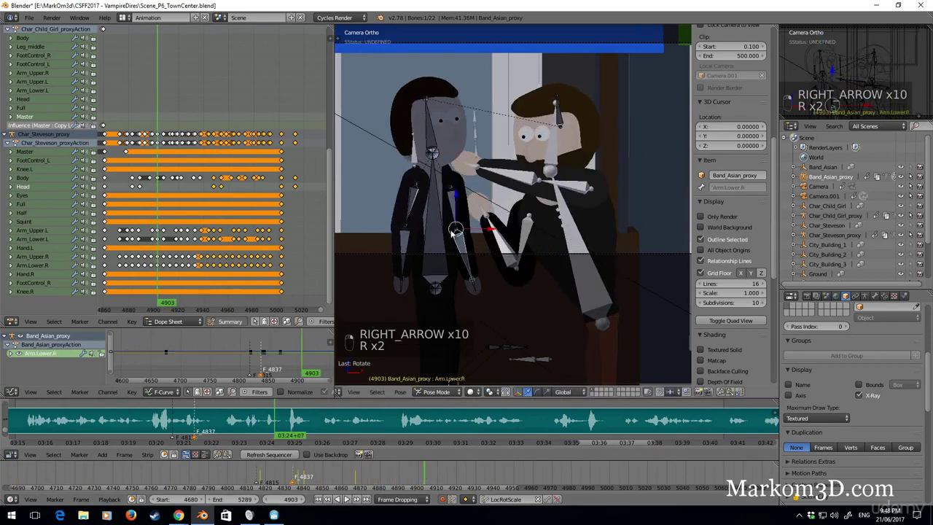
pyautogui.rightClick(453, 230)
pyautogui.press('r')
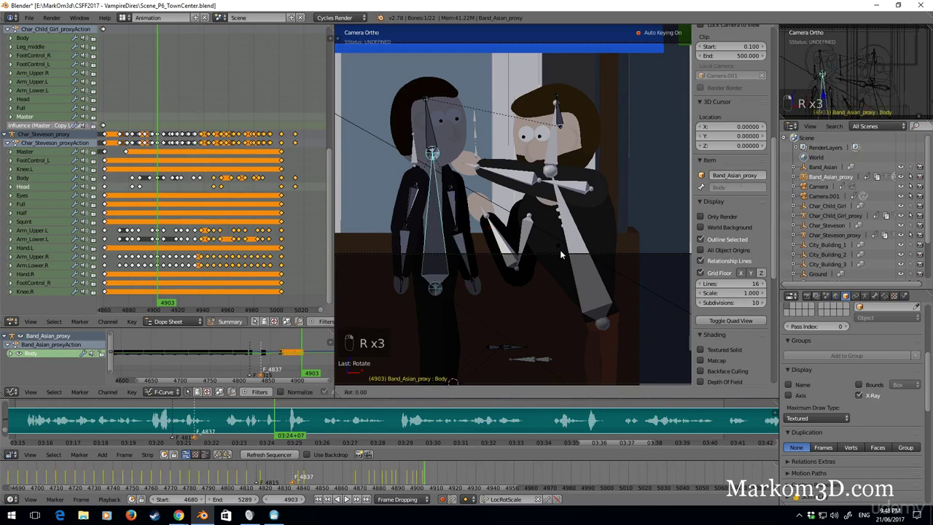
pyautogui.press('r')
pyautogui.click(587, 241)
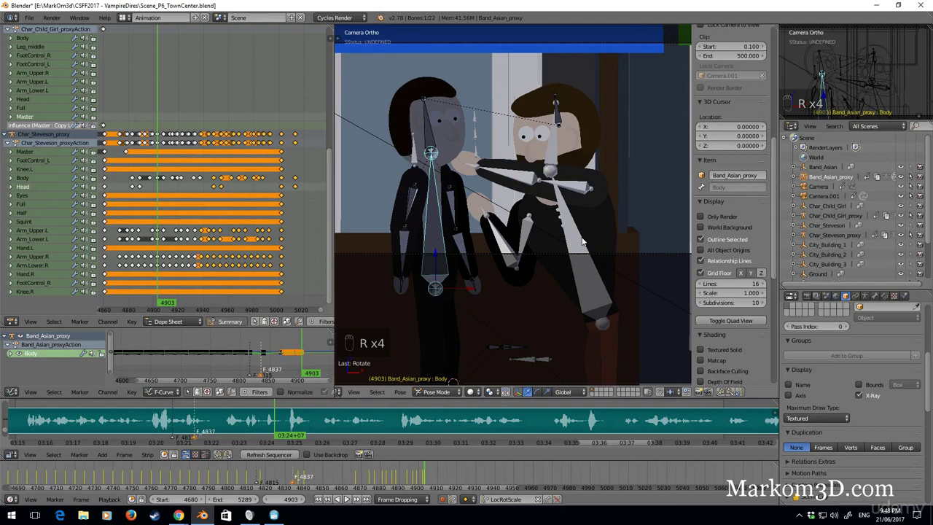
# Step: Examine the dark-haired character's latest recoil frame by frame up to frame 4904
pyautogui.press('Left')
pyautogui.press('Right')
pyautogui.press('Down')
pyautogui.press('Down')
pyautogui.press('Right')
pyautogui.press('Right')
pyautogui.press('Right')
pyautogui.press('Right')
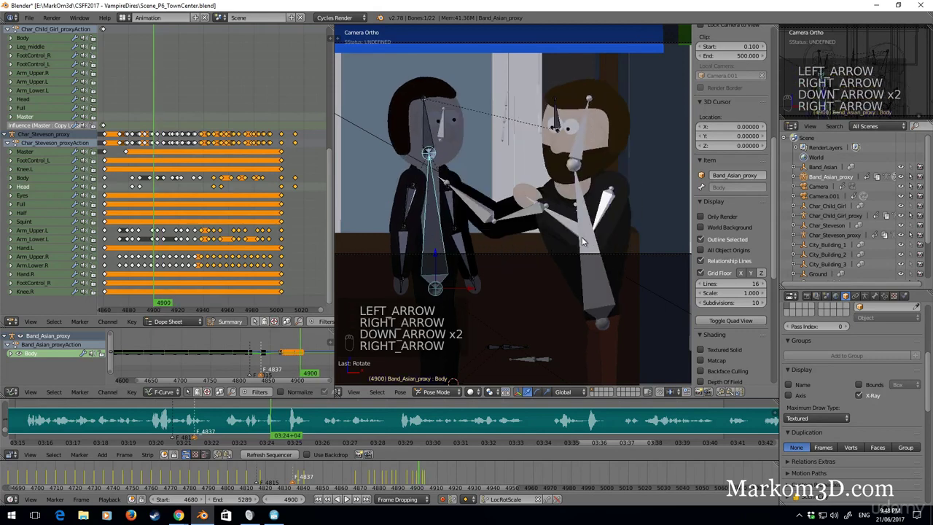
pyautogui.press('Right')
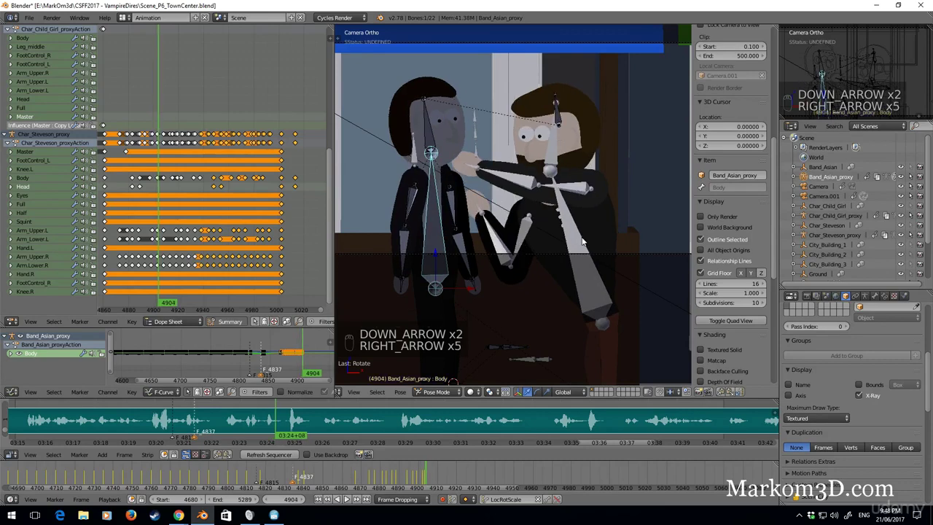
# Step: Move the Band_Asian_proxy keyframes at frame 4903 to frame 4904 in the dope sheet
pyautogui.scroll(-8, 183, 92)
pyautogui.moveTo(202, 93); pyautogui.dragTo(225, 234, button='middle')
pyautogui.scroll(9, 216, 99)
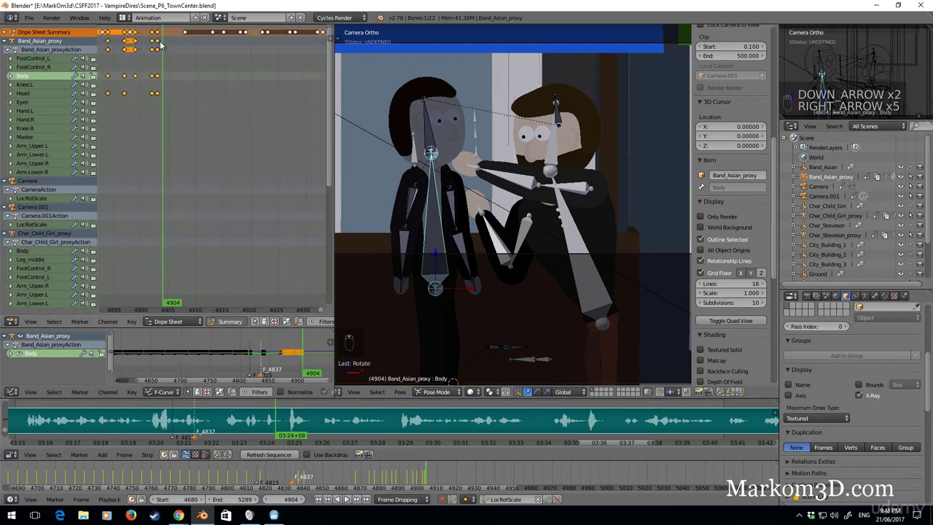
pyautogui.click(161, 52)
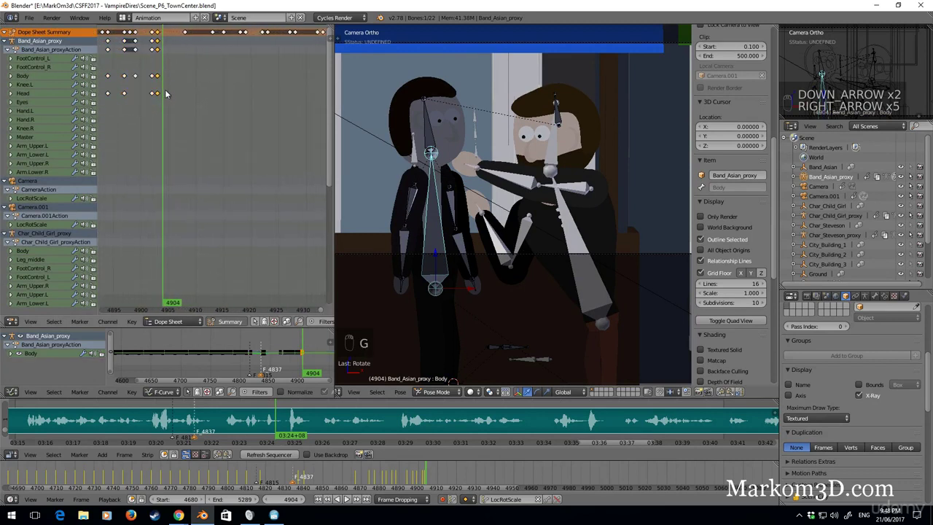
pyautogui.press('g')
pyautogui.click(166, 93)
# Step: Rotate the dark-haired character's Body and Head bones back to upright at frame 4906
pyautogui.moveTo(155, 107); pyautogui.dragTo(168, 109)
pyautogui.click(173, 110)
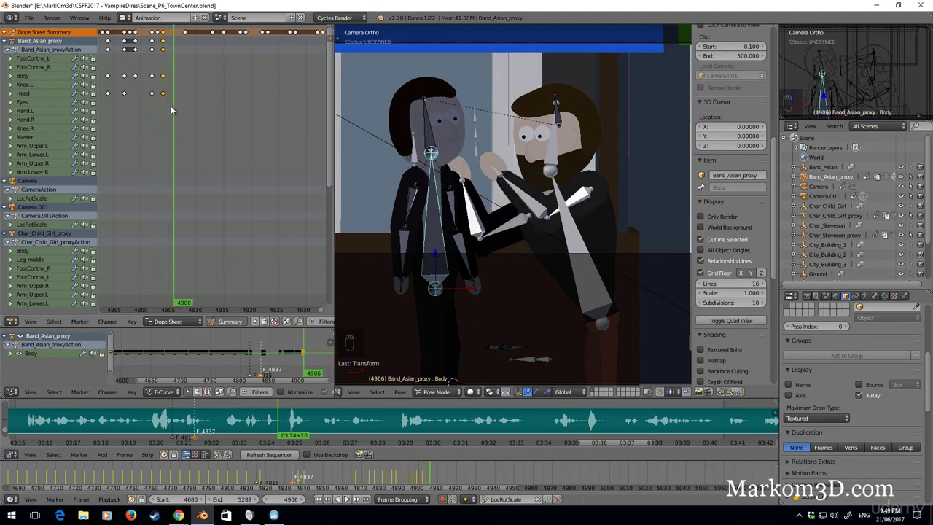
pyautogui.rightClick(423, 230)
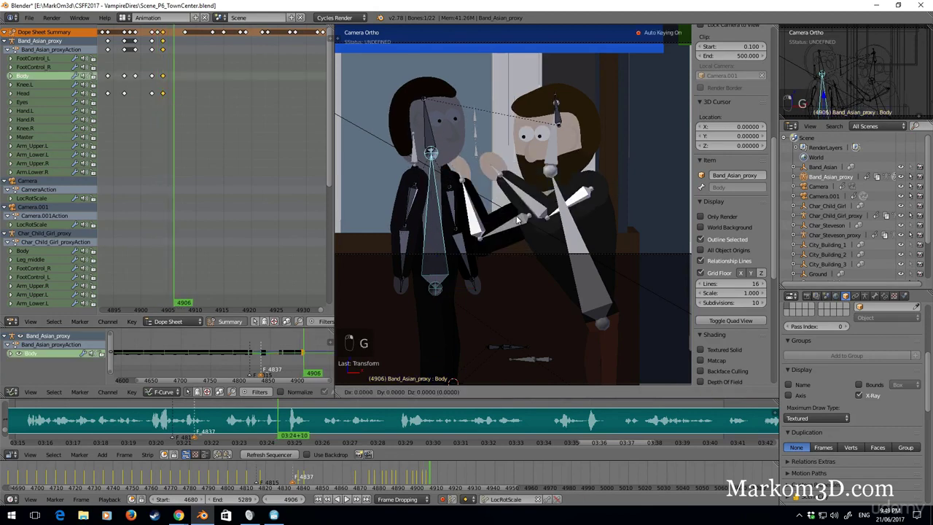
pyautogui.press('g')
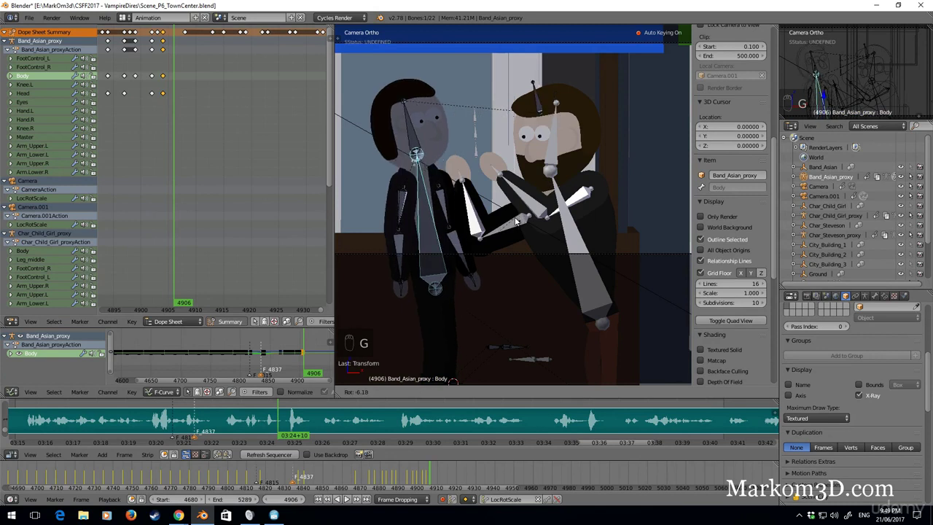
pyautogui.press('r')
pyautogui.click(538, 235)
pyautogui.rightClick(432, 129)
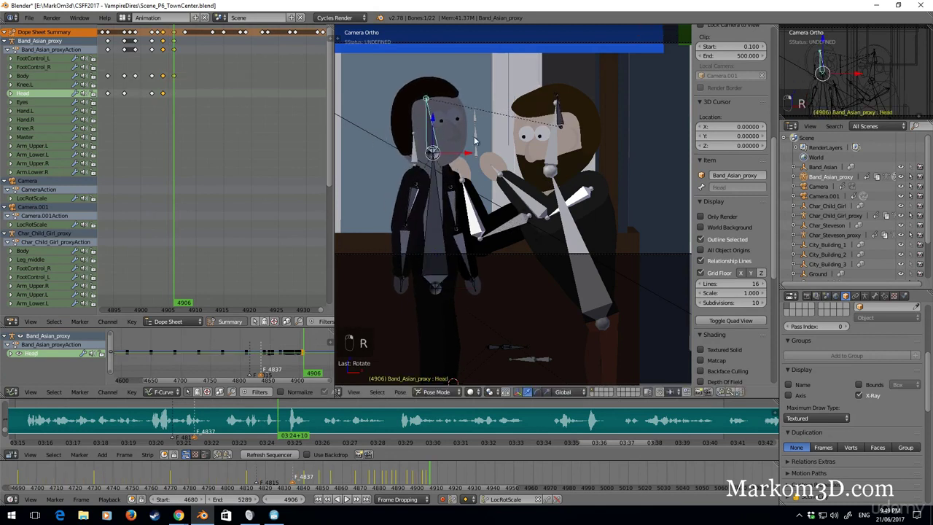
pyautogui.press('r')
pyautogui.click(515, 269)
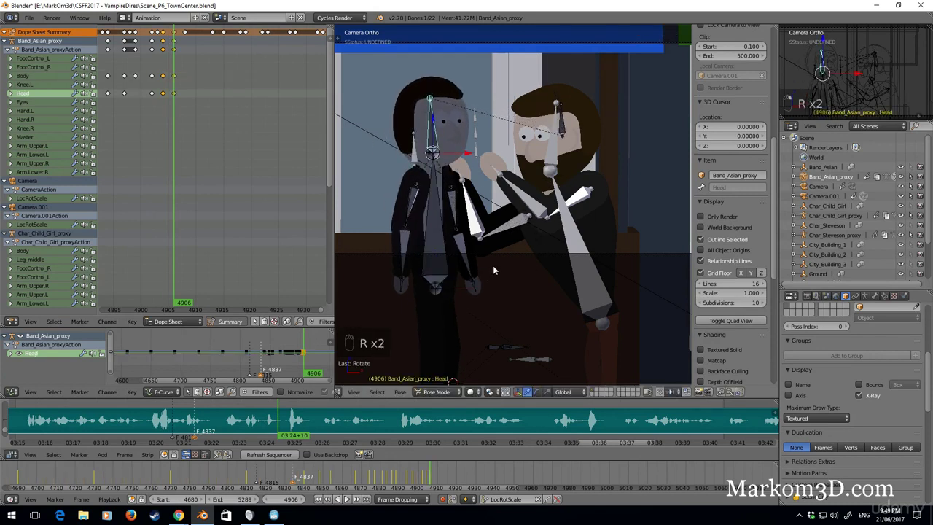
# Step: Tilt the dark-haired character's Head strongly and Body slightly backward at frame 4909 for the next recoil
pyautogui.press('Right')
pyautogui.press('Right')
pyautogui.press('Right')
pyautogui.press('Right')
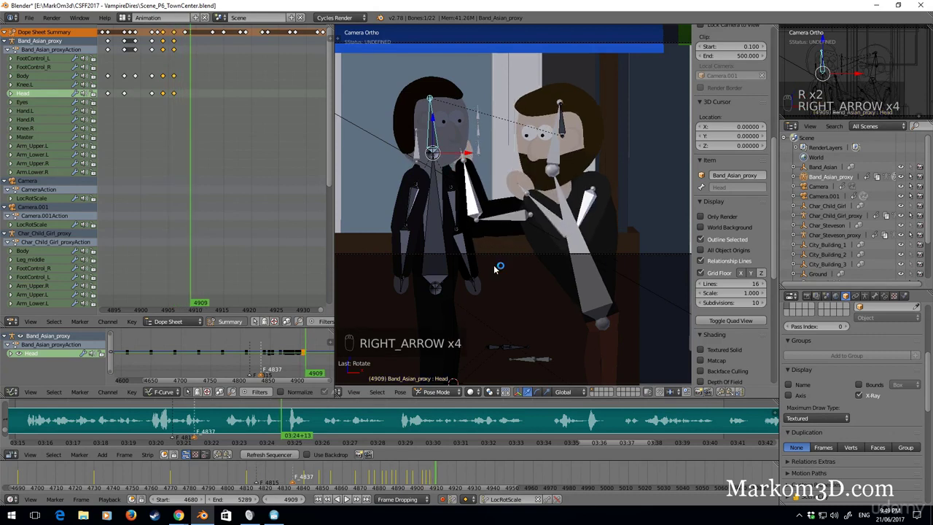
pyautogui.press('r')
pyautogui.press('r')
pyautogui.press('r')
pyautogui.press('r')
pyautogui.press('r')
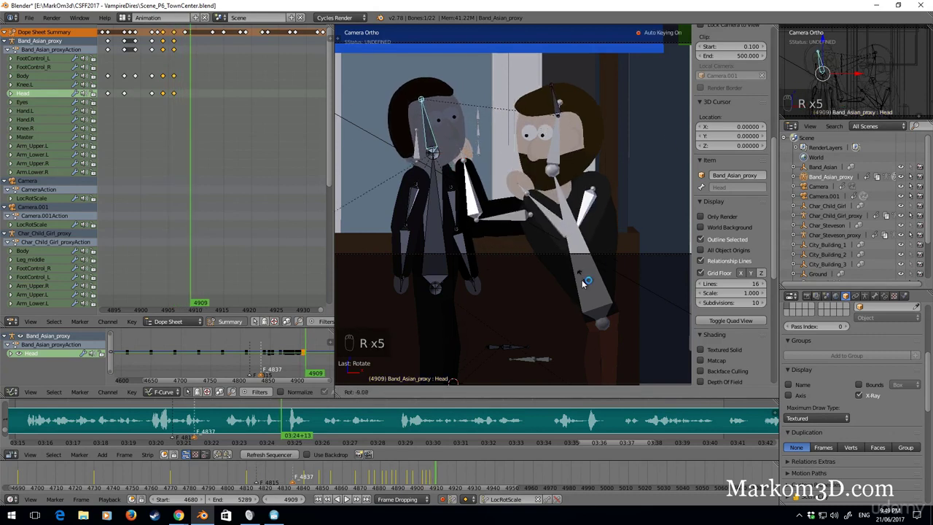
pyautogui.click(580, 282)
pyautogui.press('r')
pyautogui.click(630, 281)
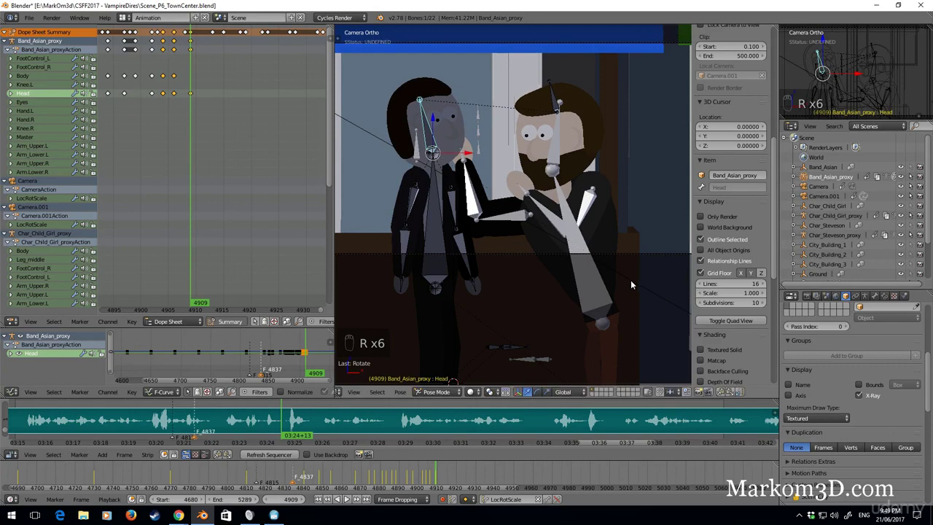
pyautogui.rightClick(440, 239)
pyautogui.press('r')
pyautogui.click(651, 239)
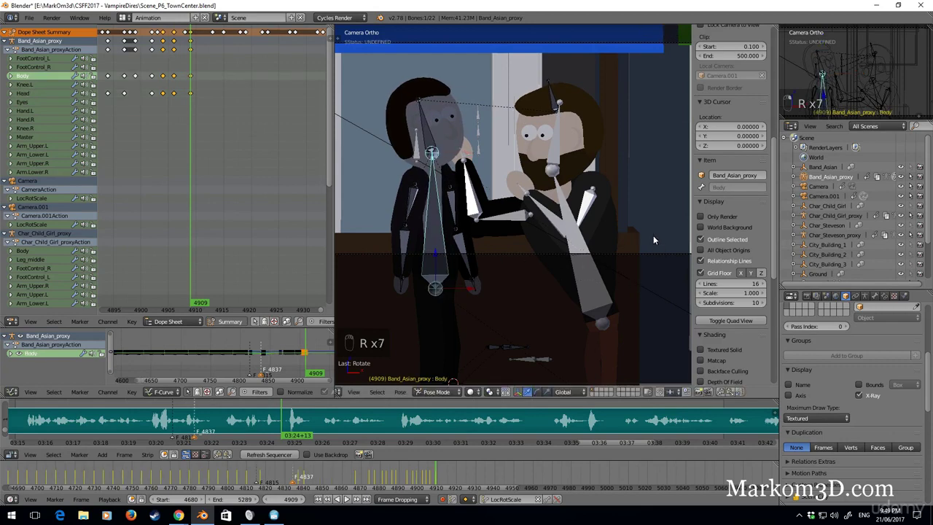
# Step: Rotate the dark-haired character's Body and Head bones forward to upright at frame 4912
pyautogui.press('Right')
pyautogui.press('Right')
pyautogui.press('Right')
pyautogui.press('Right')
pyautogui.press('Right')
pyautogui.press('Right')
pyautogui.press('Right')
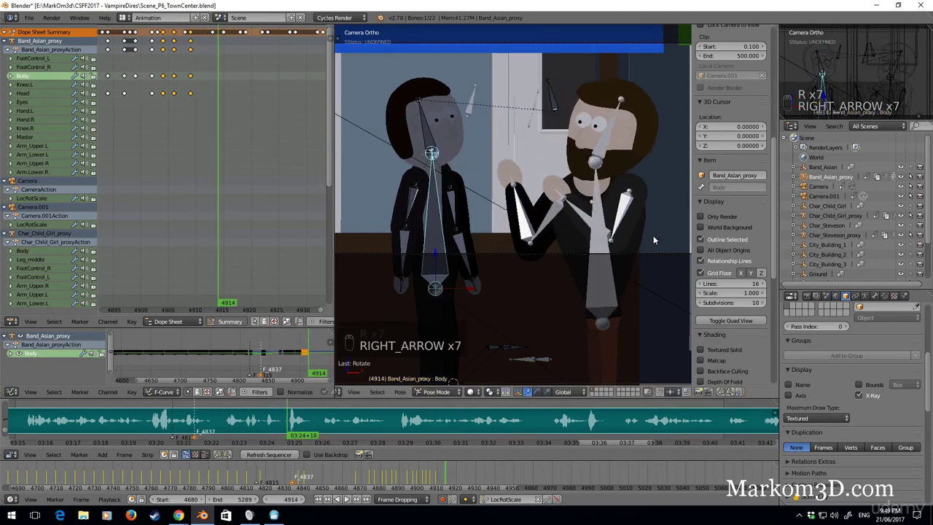
pyautogui.press('Left')
pyautogui.press('Left')
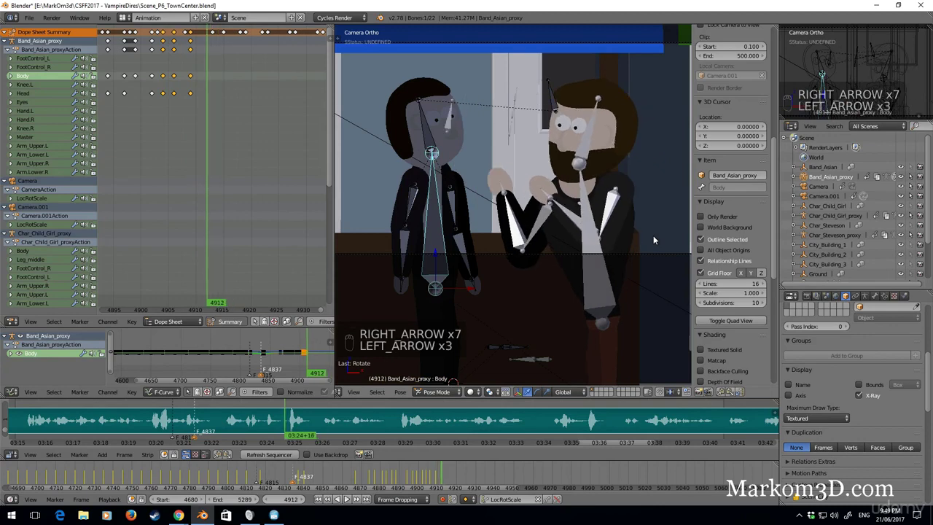
pyautogui.press('r')
pyautogui.click(642, 327)
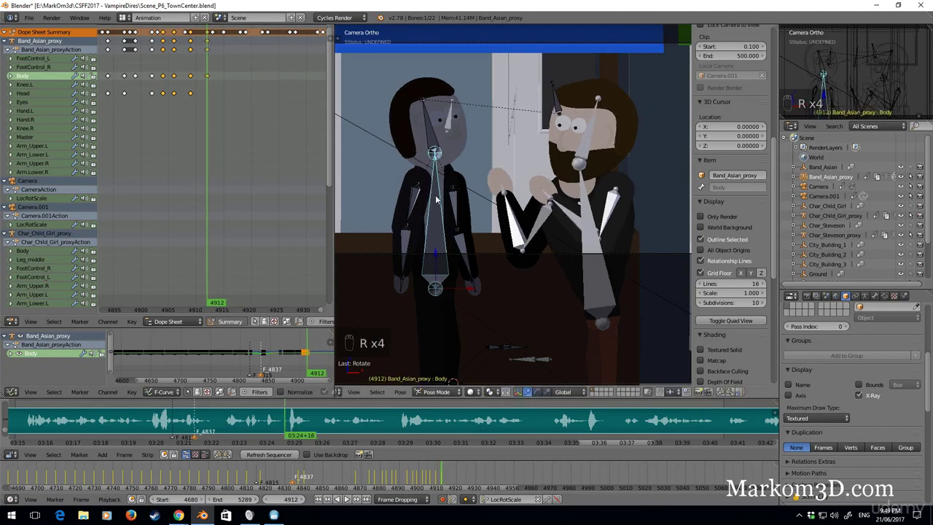
pyautogui.rightClick(434, 124)
pyautogui.press('r')
pyautogui.click(600, 235)
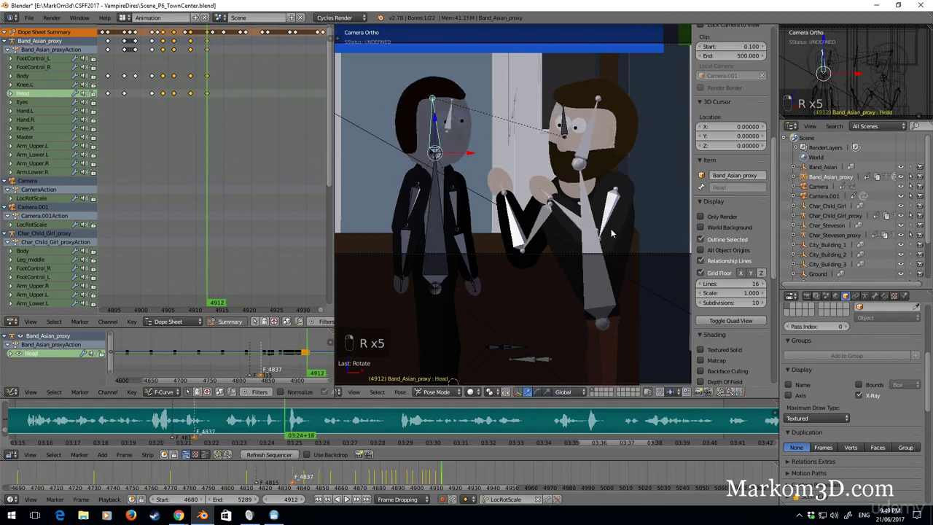
# Step: Rotate the dark-haired character's Head and Body bones slightly forward at frame 4916
pyautogui.press('Right')
pyautogui.press('Right')
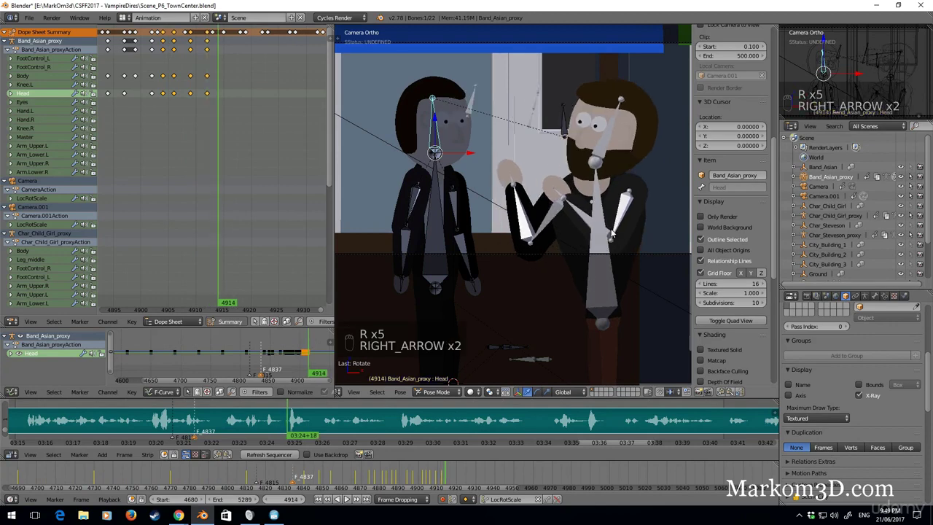
pyautogui.press('Right')
pyautogui.press('Right')
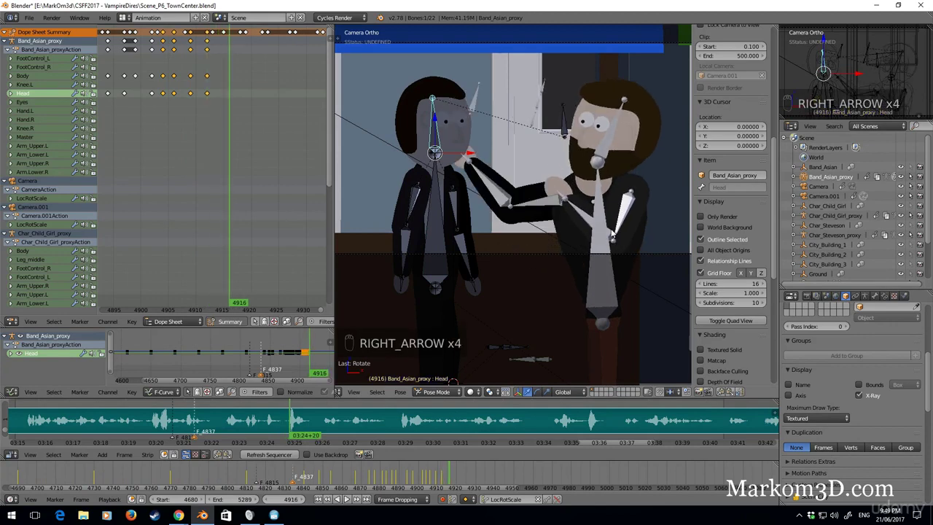
pyautogui.press('r')
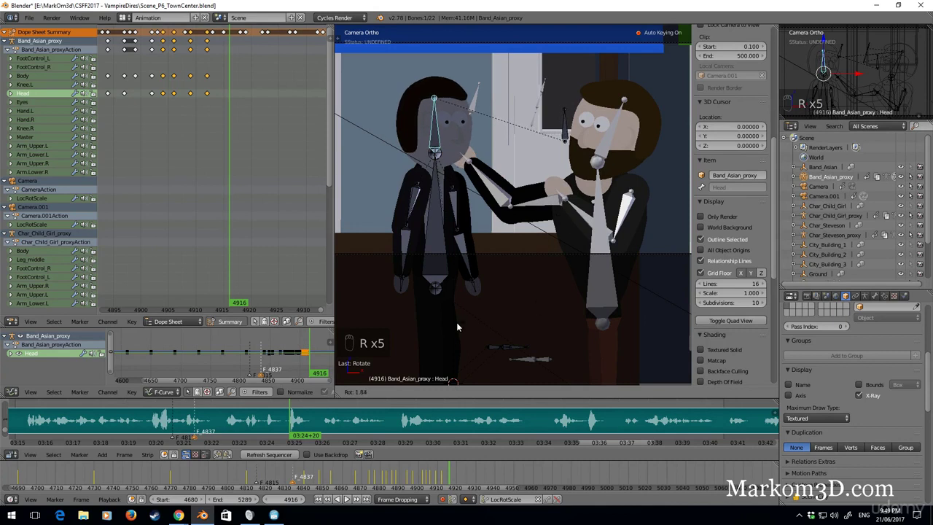
pyautogui.click(456, 322)
pyautogui.rightClick(435, 223)
pyautogui.press('r')
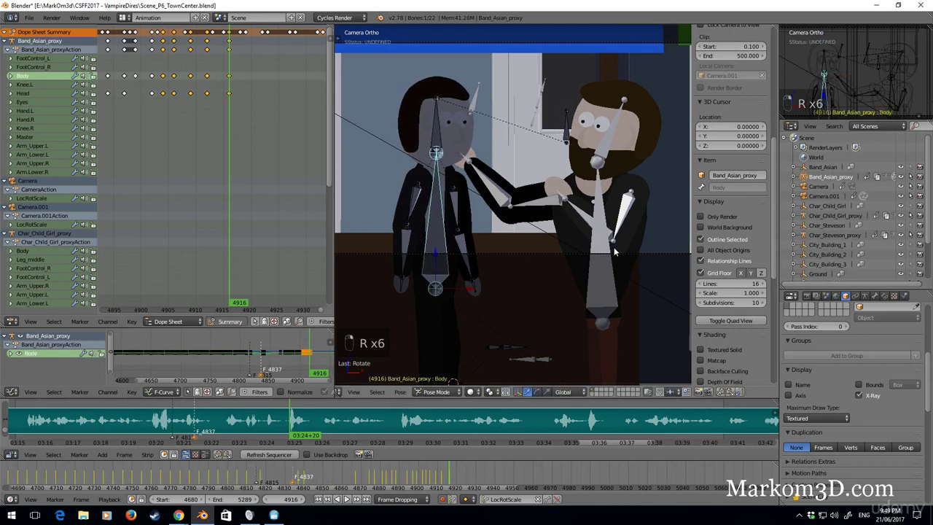
# Step: Tilt the dark-haired character's Body slightly and Head strongly backward at frame 4918 for the next recoil
pyautogui.press('Right')
pyautogui.press('Right')
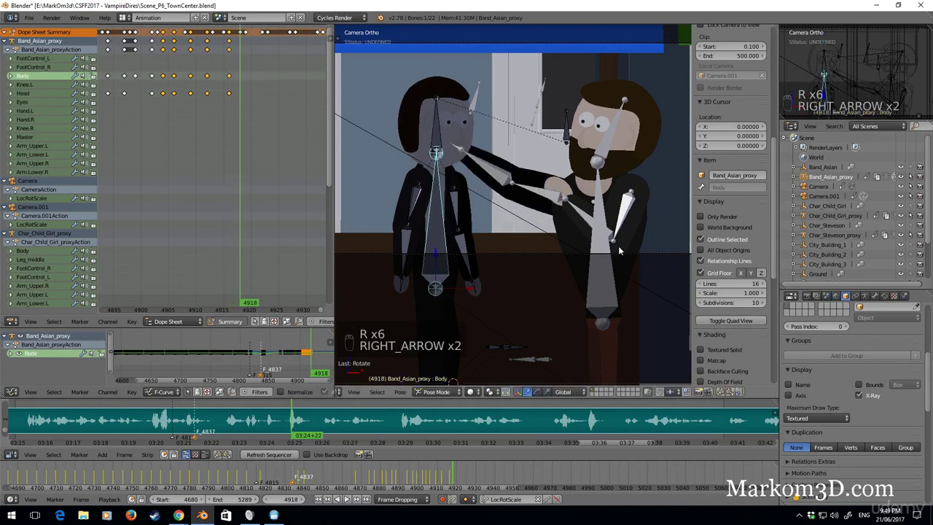
pyautogui.press('r')
pyautogui.press('r')
pyautogui.press('r')
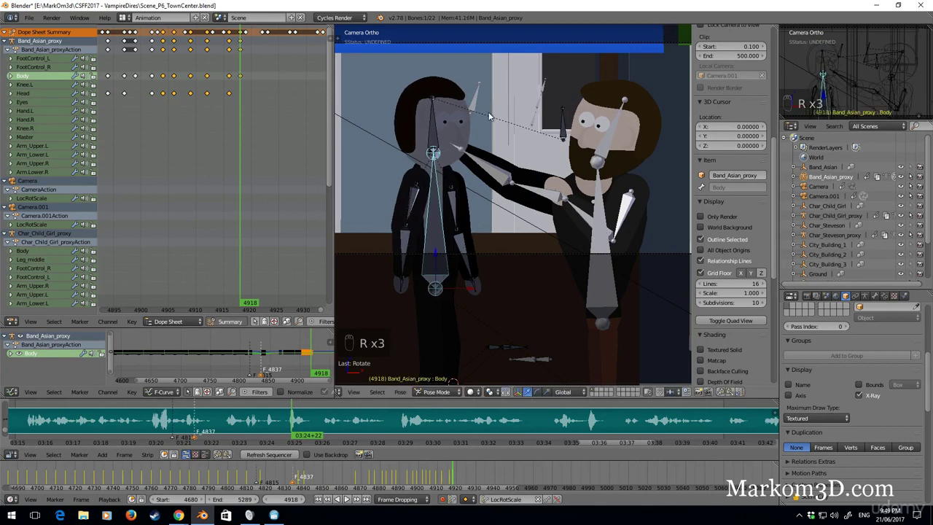
pyautogui.keyDown('shift'); pyautogui.rightClick(432, 123); pyautogui.keyUp('shift')
pyautogui.press('r')
pyautogui.rightClick(450, 143)
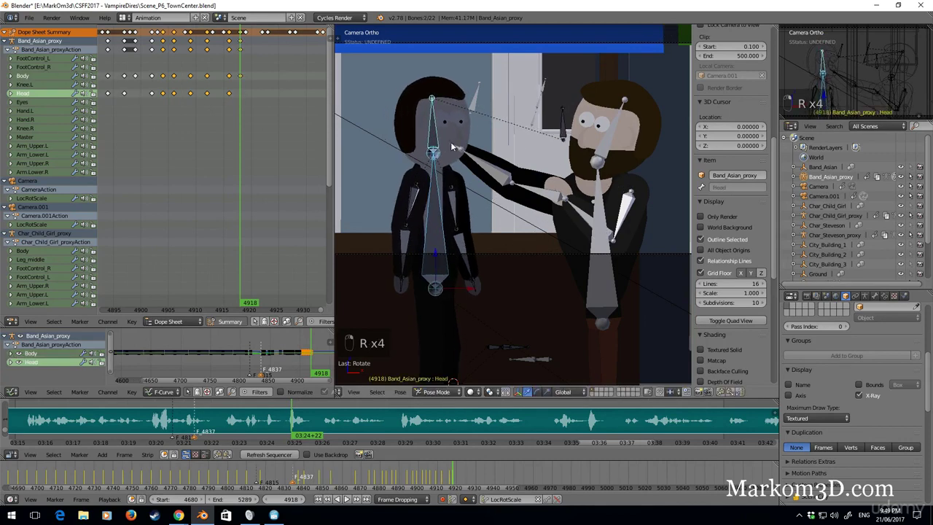
pyautogui.press('r')
pyautogui.click(582, 120)
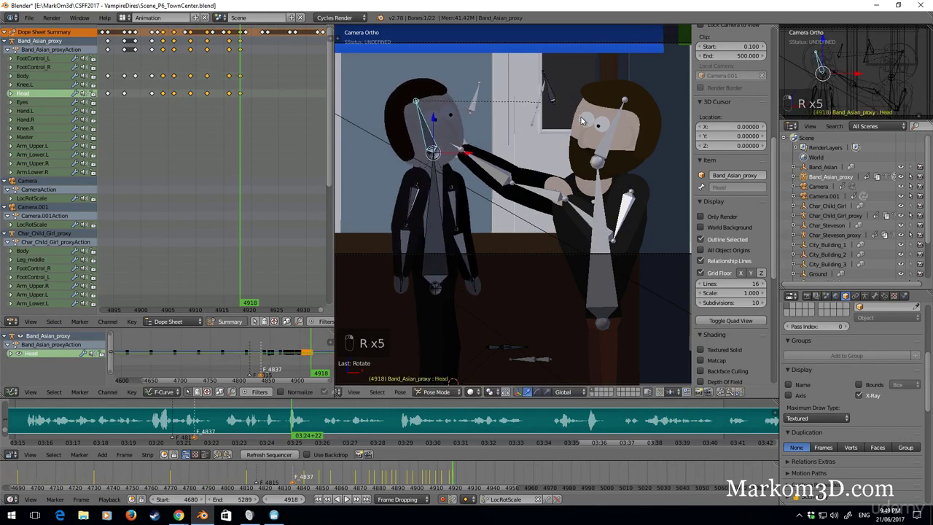
# Step: Rotate the dark-haired character's Head and Body bones forward to upright at frame 4921
pyautogui.press('Right')
pyautogui.press('Right')
pyautogui.press('Right')
pyautogui.press('Right')
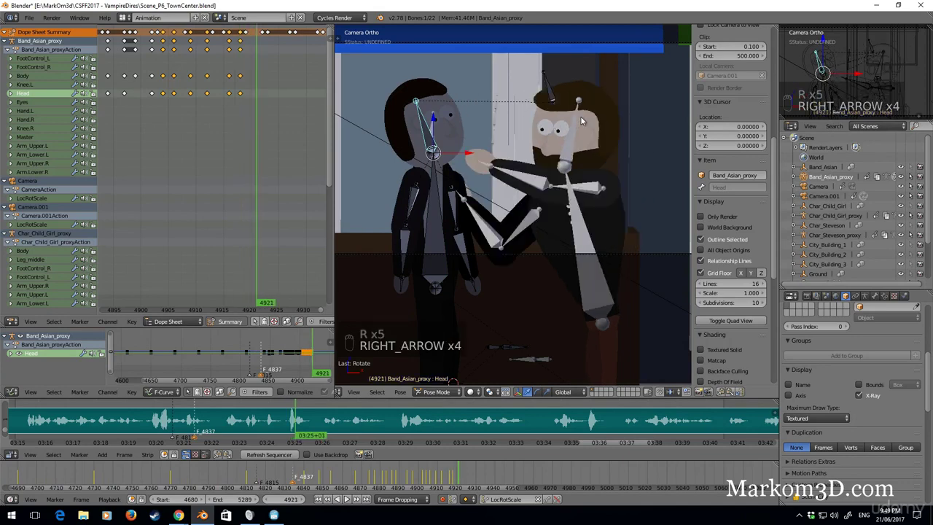
pyautogui.press('r')
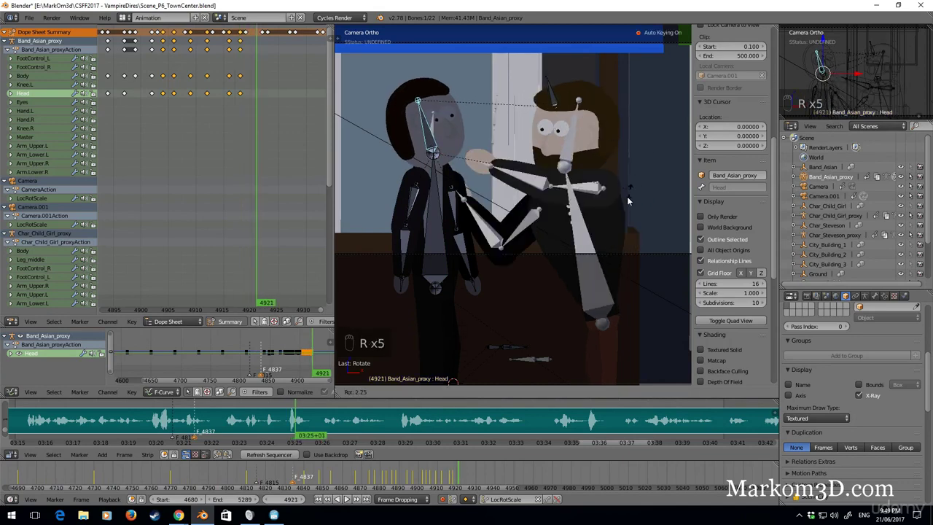
pyautogui.click(605, 229)
pyautogui.rightClick(432, 201)
pyautogui.press('r')
pyautogui.click(607, 211)
# Step: Tilt the dark-haired character's Body and Head bones slightly backward at frame 4923 for another recoil
pyautogui.press('Right')
pyautogui.press('Right')
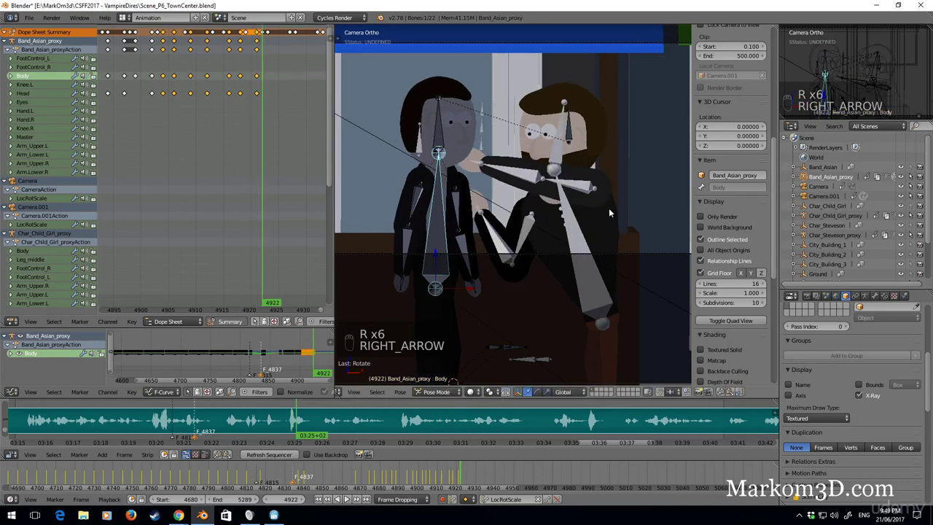
pyautogui.press('r')
pyautogui.press('r')
pyautogui.press('r')
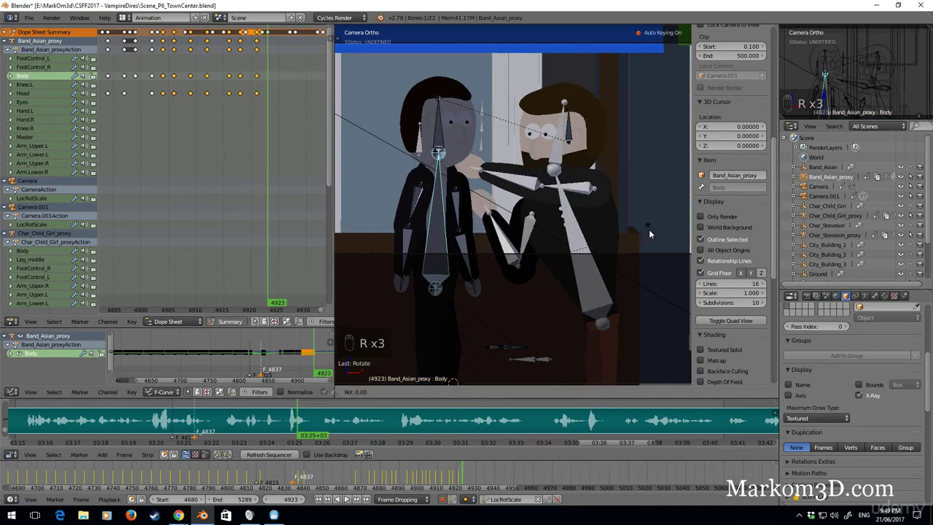
pyautogui.click(447, 122)
pyautogui.rightClick(434, 128)
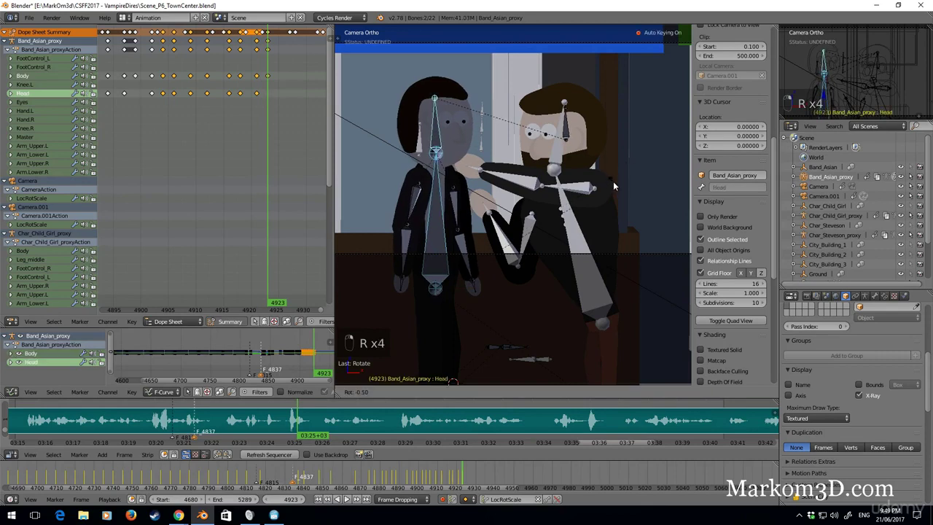
pyautogui.rightClick(451, 137)
pyautogui.press('r')
pyautogui.click(624, 169)
# Step: Rotate the dark-haired character's Head and Body bones forward again at frame 4926
pyautogui.press('Right')
pyautogui.press('Right')
pyautogui.press('Right')
pyautogui.press('Right')
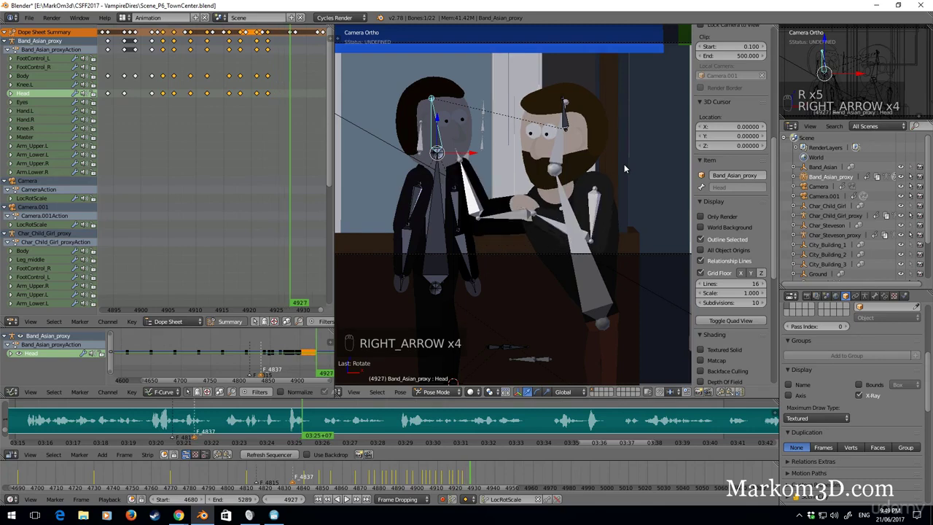
pyautogui.press('Left')
pyautogui.press('r')
pyautogui.press('r')
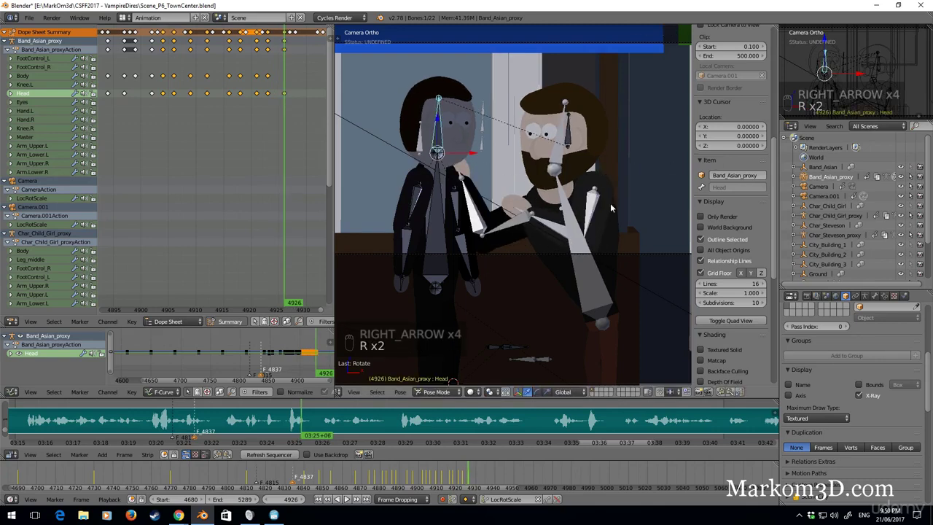
pyautogui.rightClick(594, 209)
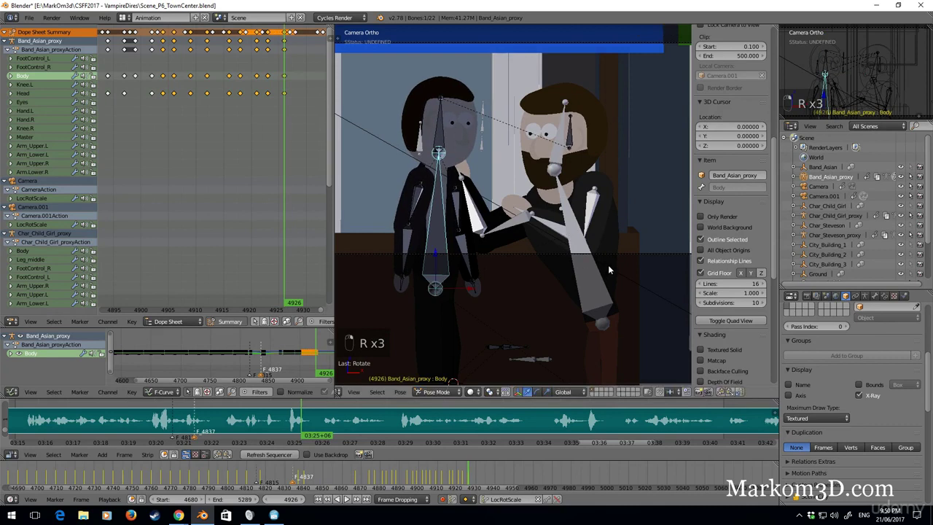
# Step: Tilt the dark-haired character's Body and Head bones slightly backward at frame 4928 for the following recoil
pyautogui.press('Right')
pyautogui.press('Right')
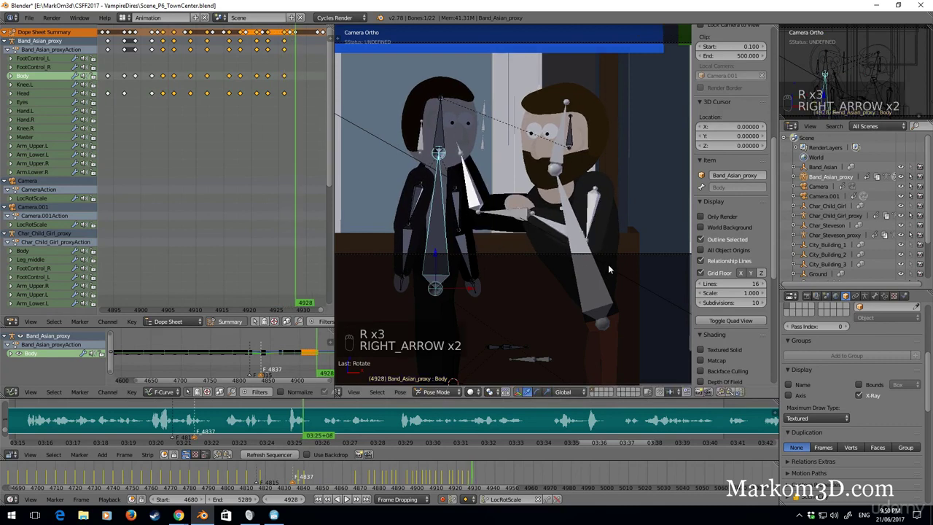
pyautogui.press('r')
pyautogui.press('r')
pyautogui.press('r')
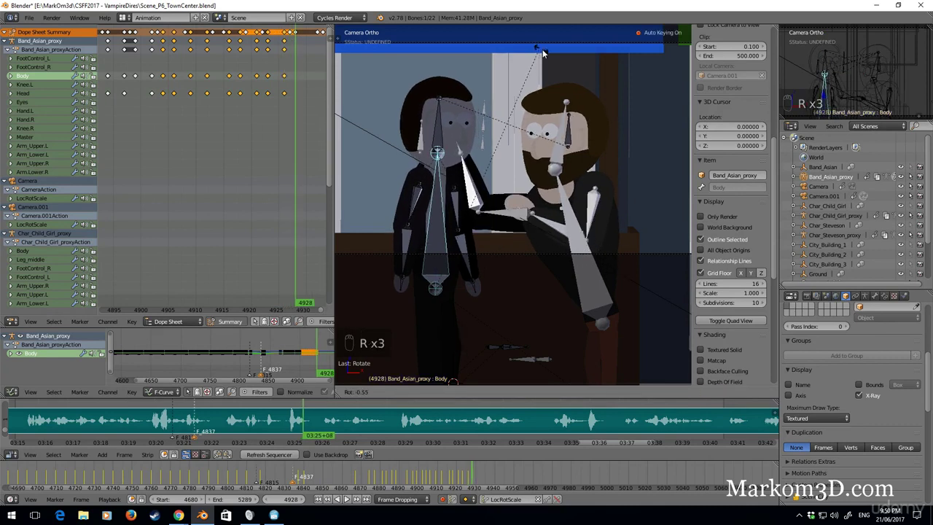
pyautogui.click(491, 49)
pyautogui.keyDown('shift'); pyautogui.rightClick(441, 125); pyautogui.keyUp('shift')
pyautogui.press('r')
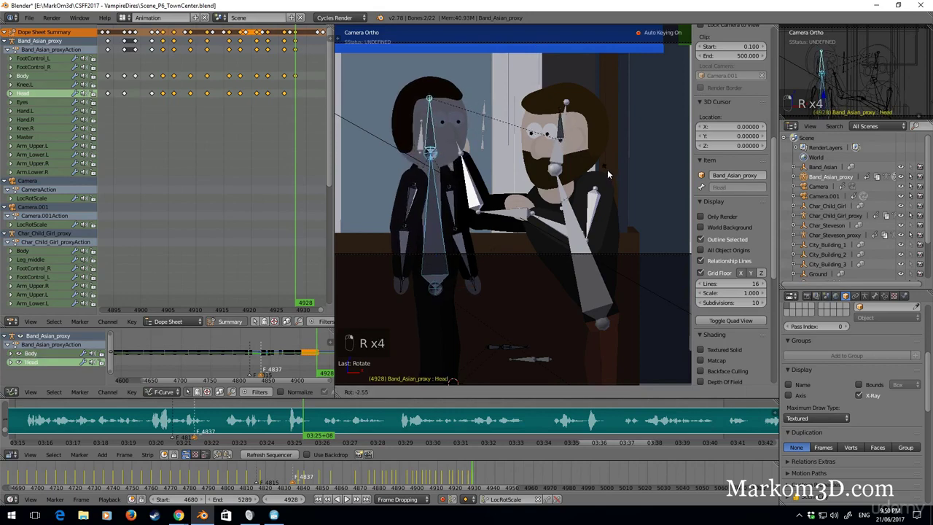
pyautogui.click(611, 178)
pyautogui.rightClick(440, 129)
pyautogui.press('r')
pyautogui.click(638, 156)
# Step: Rotate the dark-haired character's Head and Body bones forward to upright at frame 4931
pyautogui.press('Right')
pyautogui.press('Right')
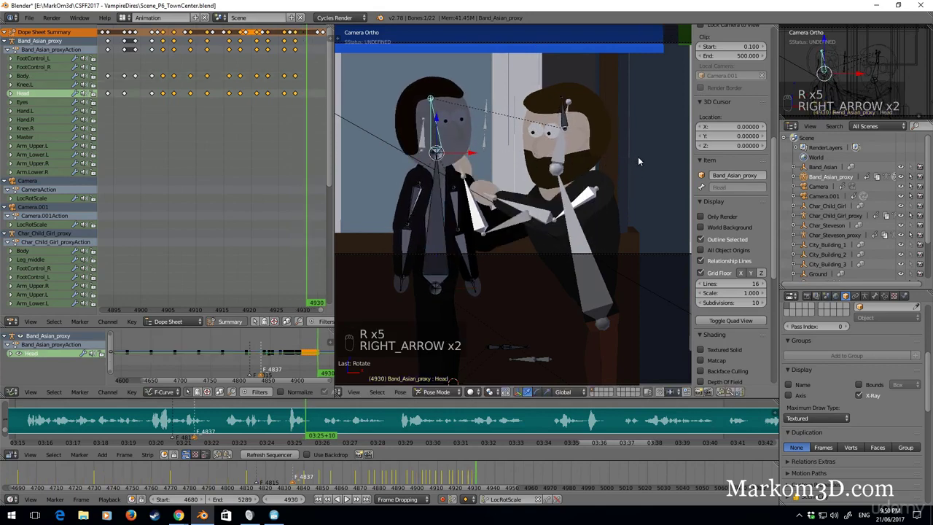
pyautogui.press('Right')
pyautogui.press('Right')
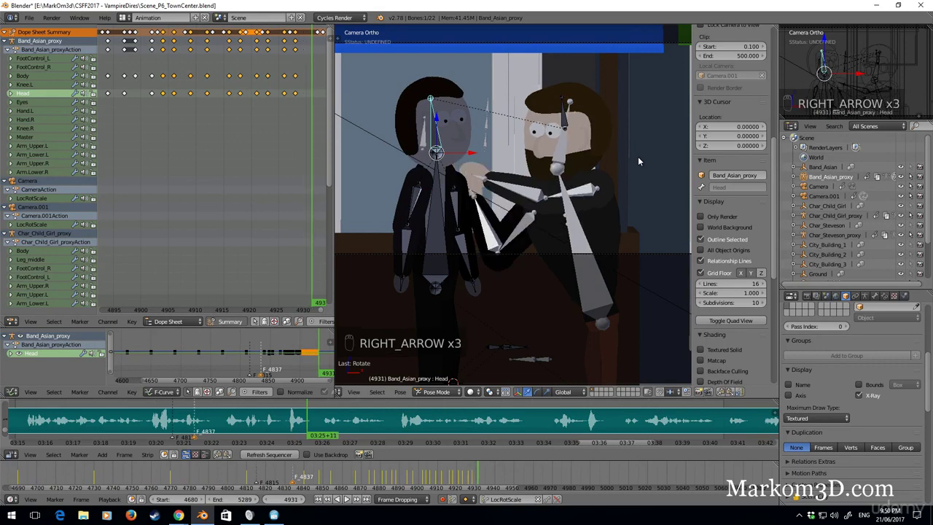
pyautogui.press('Left')
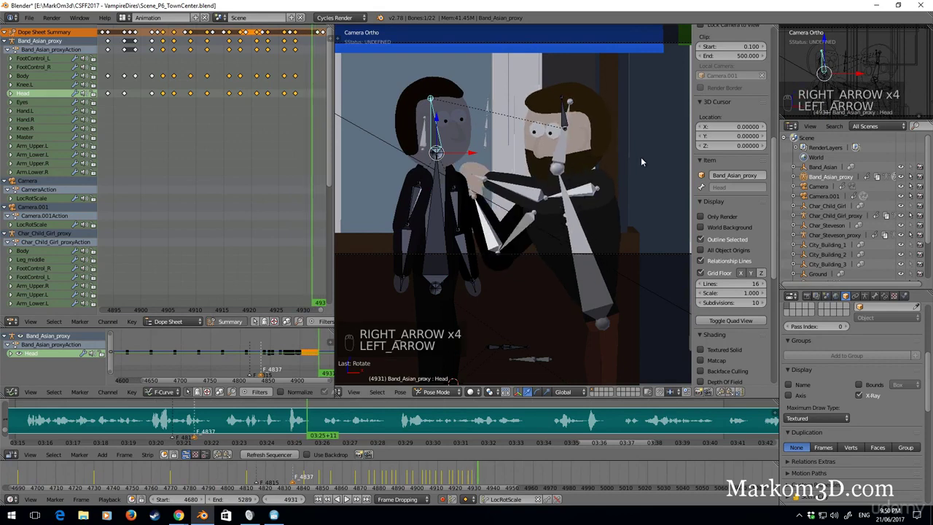
pyautogui.press('r')
pyautogui.press('r')
pyautogui.click(649, 177)
pyautogui.rightClick(439, 208)
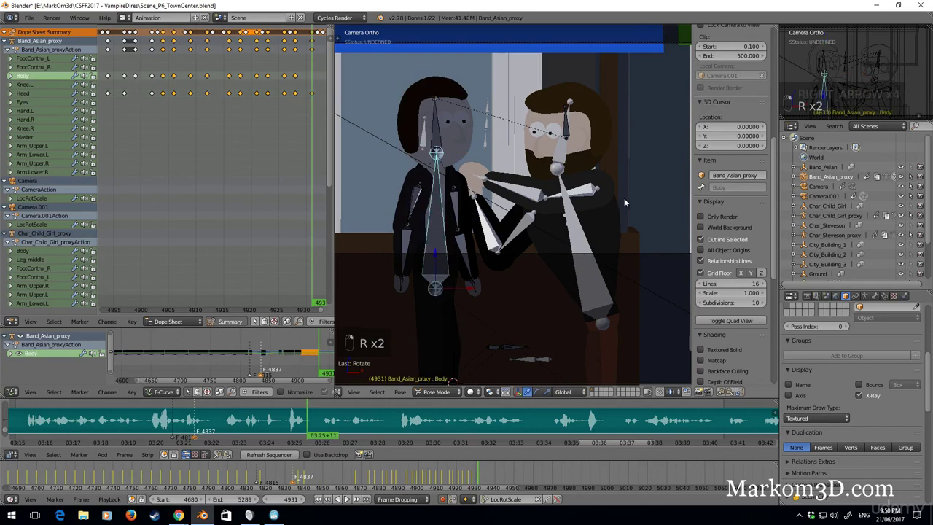
pyautogui.press('r')
pyautogui.click(639, 212)
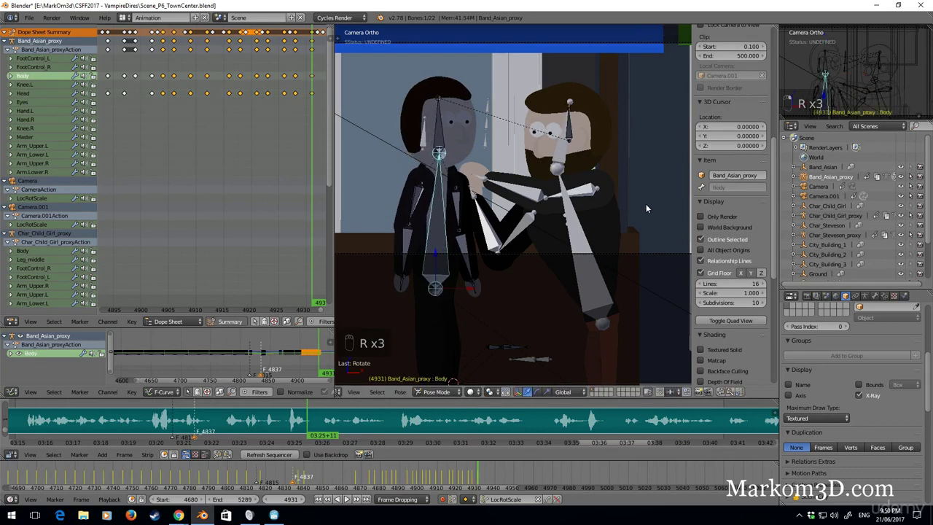
# Step: Tilt the dark-haired character's Body slightly and Head further backward at frame 4933
pyautogui.press('Right')
pyautogui.press('Right')
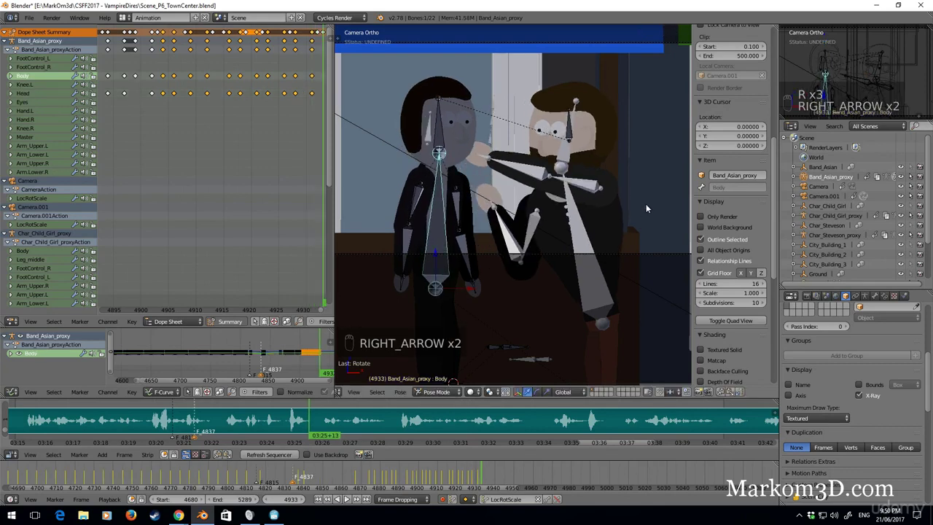
pyautogui.press('r')
pyautogui.press('r')
pyautogui.press('r')
pyautogui.click(645, 206)
pyautogui.click(23, 94)
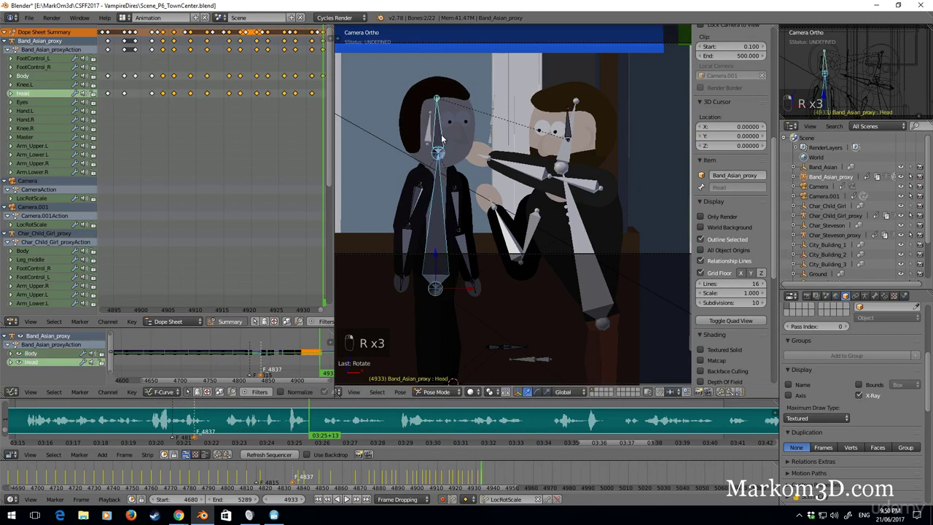
pyautogui.press('r')
pyautogui.click(460, 148)
pyautogui.rightClick(440, 137)
pyautogui.press('r')
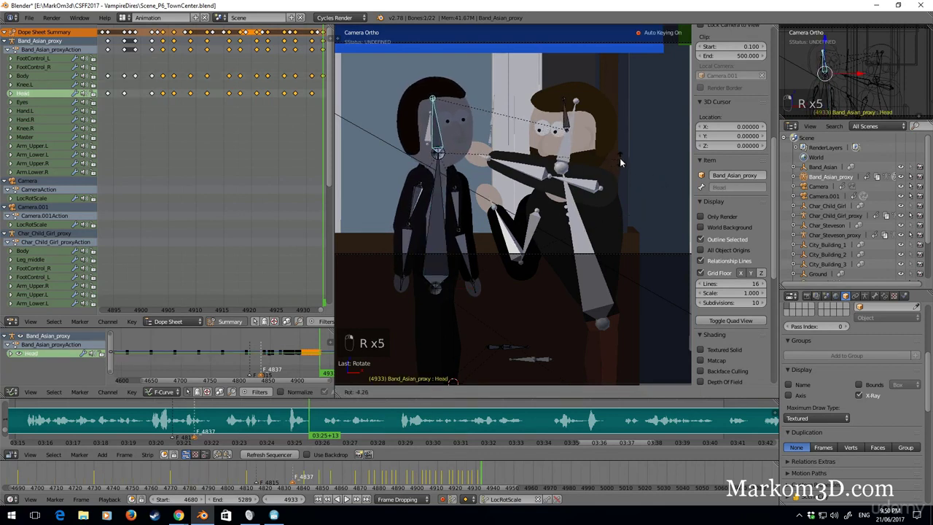
pyautogui.click(620, 162)
# Step: Lean the dark-haired character's Head and Body bones forward at frame 4939, just before the next hand contact
pyautogui.press('Right')
pyautogui.press('Right')
pyautogui.press('Right')
pyautogui.press('Right')
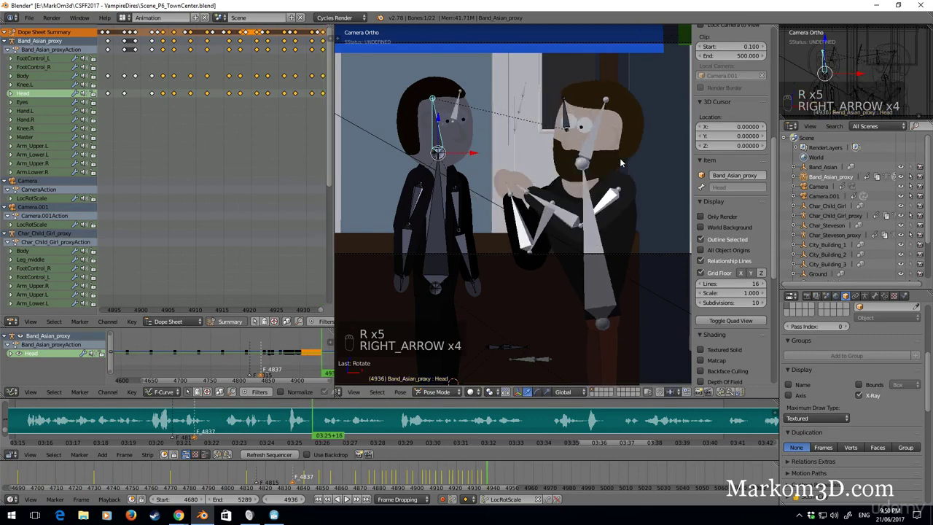
pyautogui.press('Right')
pyautogui.press('Right')
pyautogui.press('Right')
pyautogui.press('Right')
pyautogui.press('Right')
pyautogui.press('Right')
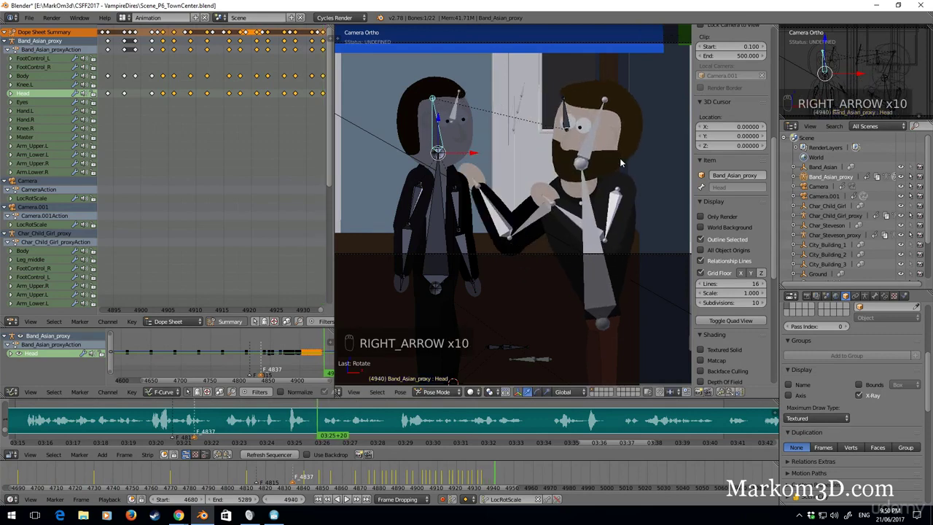
pyautogui.press('Left')
pyautogui.press('r')
pyautogui.press('r')
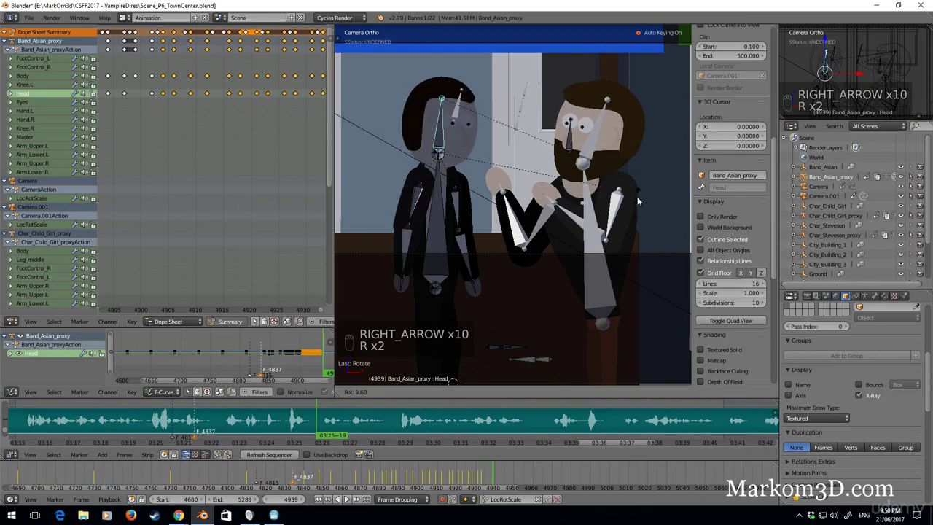
pyautogui.click(611, 198)
pyautogui.rightClick(436, 193)
pyautogui.press('r')
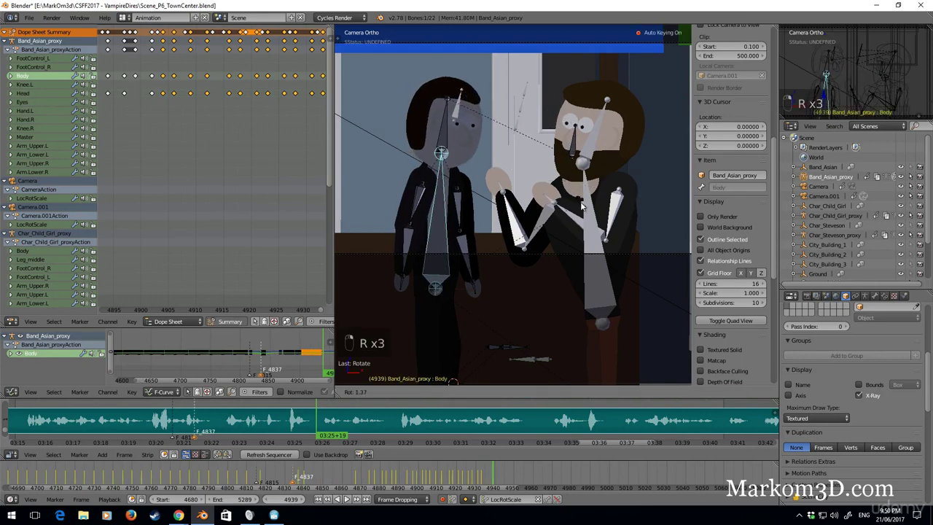
pyautogui.click(588, 201)
# Step: Tilt the dark-haired character's Body and Head bones strongly backward at frame 4942 for the recoil
pyautogui.press('Right')
pyautogui.press('Right')
pyautogui.press('Right')
pyautogui.press('Right')
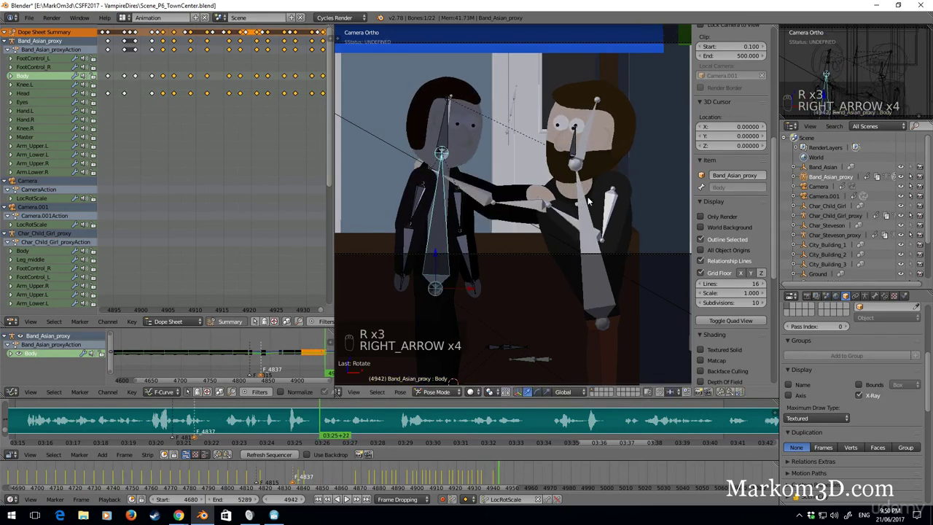
pyautogui.press('r')
pyautogui.press('r')
pyautogui.press('r')
pyautogui.press('r')
pyautogui.press('r')
pyautogui.click(445, 141)
pyautogui.rightClick(424, 134)
pyautogui.press('r')
pyautogui.click(417, 134)
# Step: Rotate the dark-haired character's Head and Body bones forward to upright at frame 4946
pyautogui.press('Right')
pyautogui.press('Right')
pyautogui.press('Right')
pyautogui.press('Right')
pyautogui.press('Right')
pyautogui.press('Right')
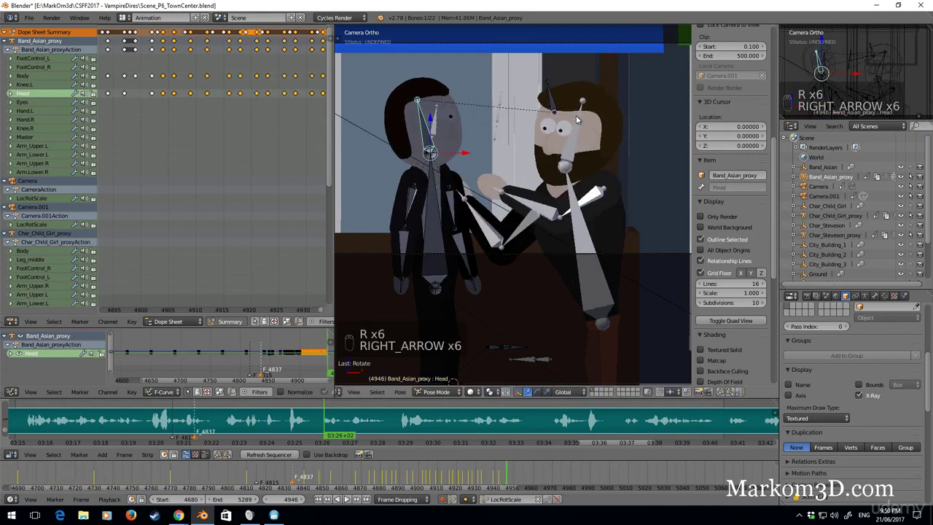
pyautogui.press('r')
pyautogui.click(419, 193)
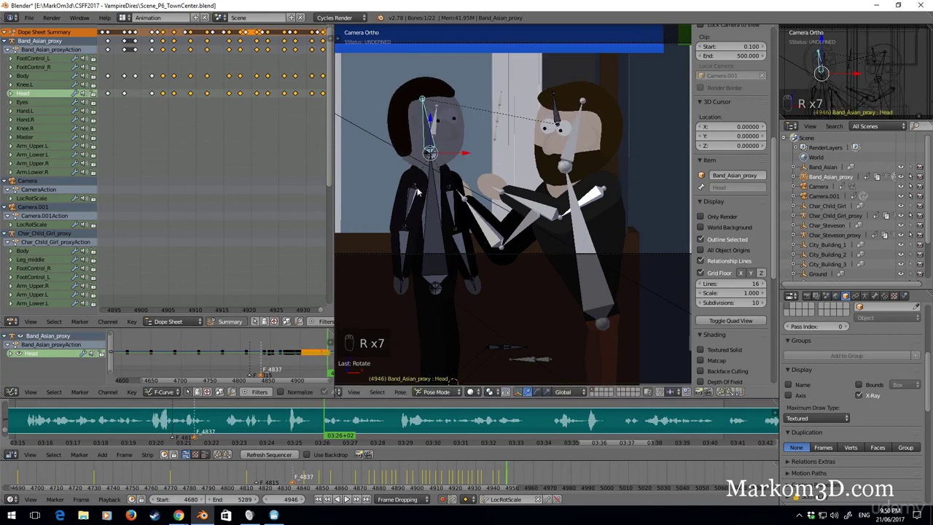
pyautogui.rightClick(429, 193)
pyautogui.press('r')
pyautogui.click(638, 201)
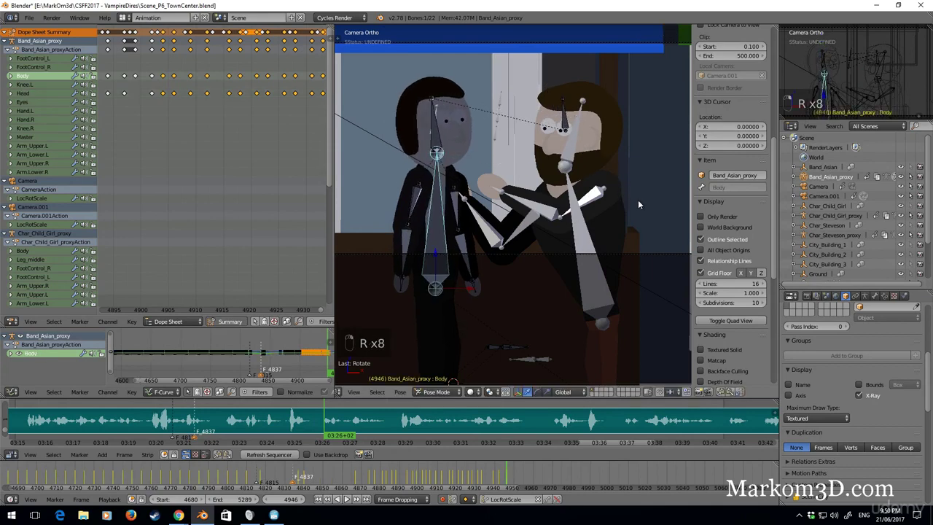
# Step: Lean the dark-haired character's Body and Head bones slightly forward at frame 4948, just before the next hand contact
pyautogui.press('Right')
pyautogui.press('Right')
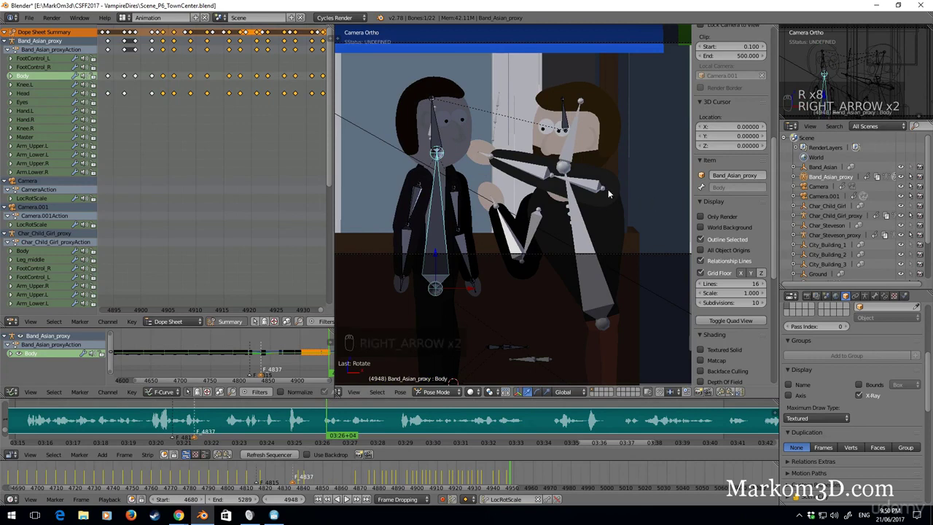
pyautogui.press('Left')
pyautogui.press('Left')
pyautogui.press('Left')
pyautogui.press('Right')
pyautogui.press('Right')
pyautogui.press('Right')
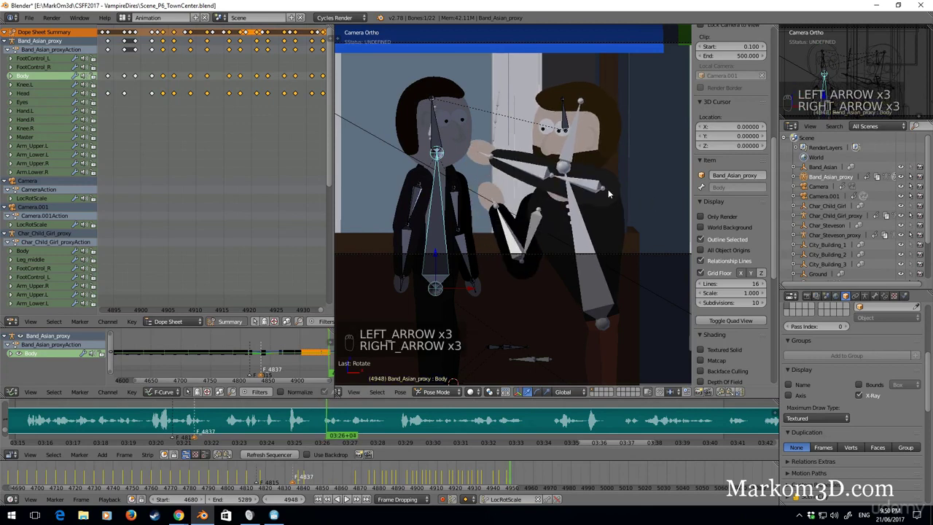
pyautogui.press('Left')
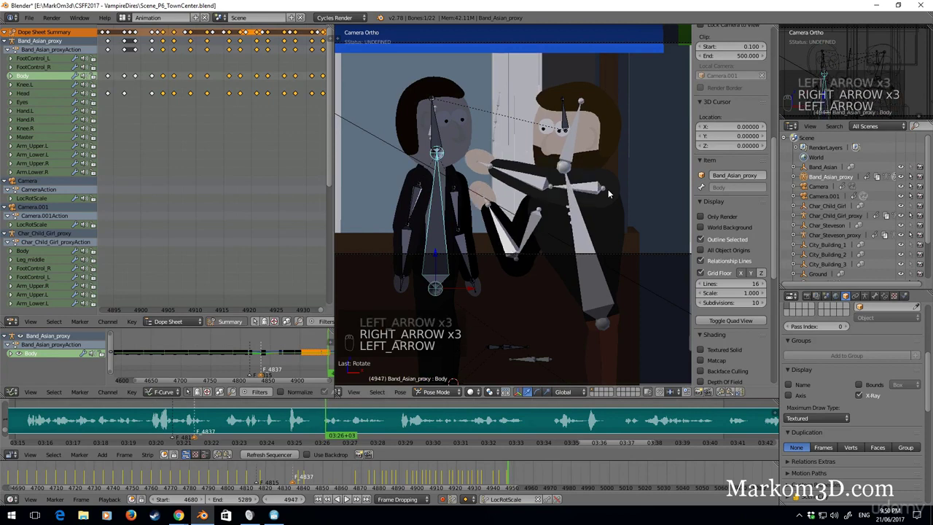
pyautogui.press('Right')
pyautogui.press('r')
pyautogui.press('r')
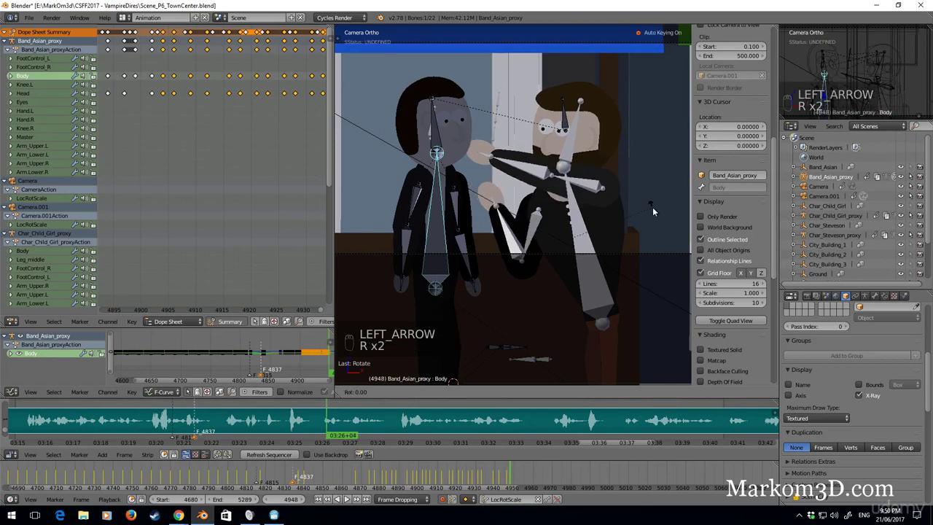
pyautogui.rightClick(638, 233)
pyautogui.rightClick(430, 134)
pyautogui.press('r')
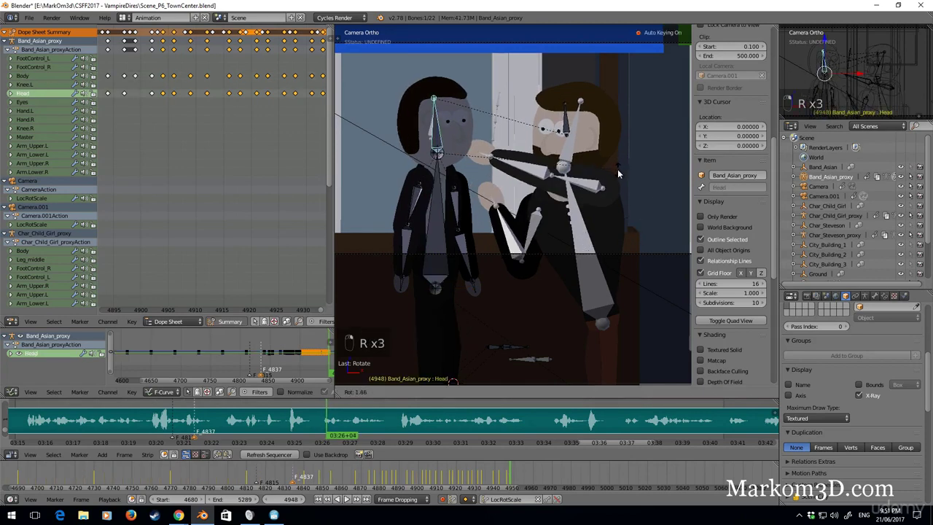
# Step: Tilt the dark-haired character's Head and Body bones backward at frame 4949 for the recoil
pyautogui.press('Right')
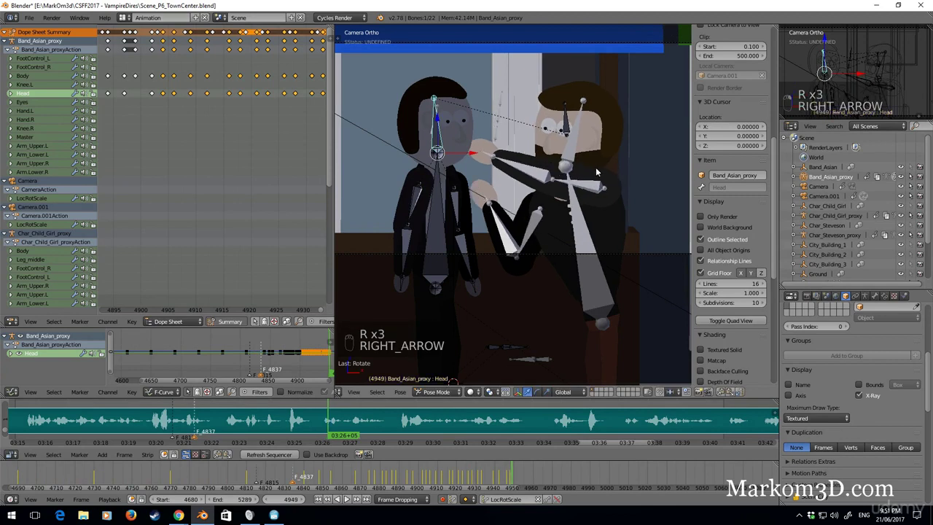
pyautogui.press('r')
pyautogui.press('r')
pyautogui.click(606, 156)
pyautogui.rightClick(448, 188)
pyautogui.press('r')
# Step: Rotate the dark-haired character's Body and Head bones forward to nearly upright at frame 4951
pyautogui.press('Right')
pyautogui.press('Right')
pyautogui.press('Right')
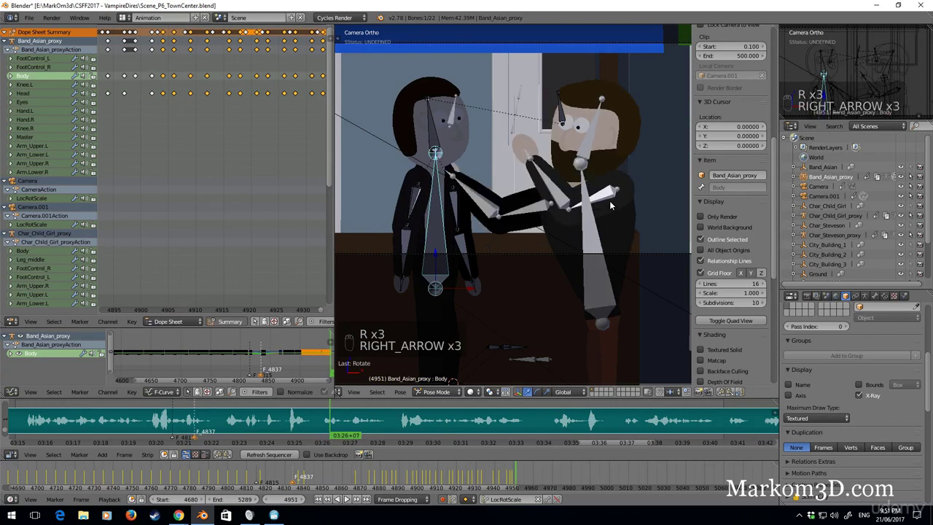
pyautogui.rightClick(430, 136)
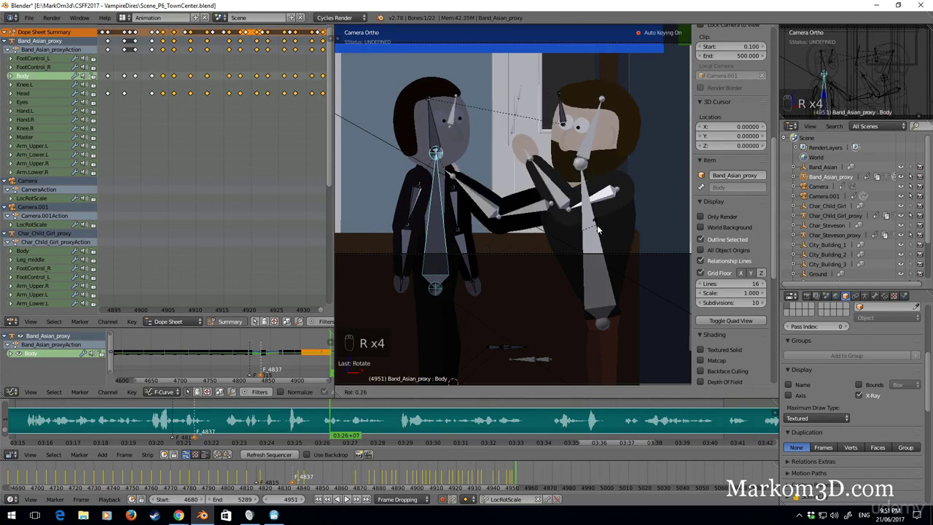
pyautogui.press('r')
pyautogui.click(618, 200)
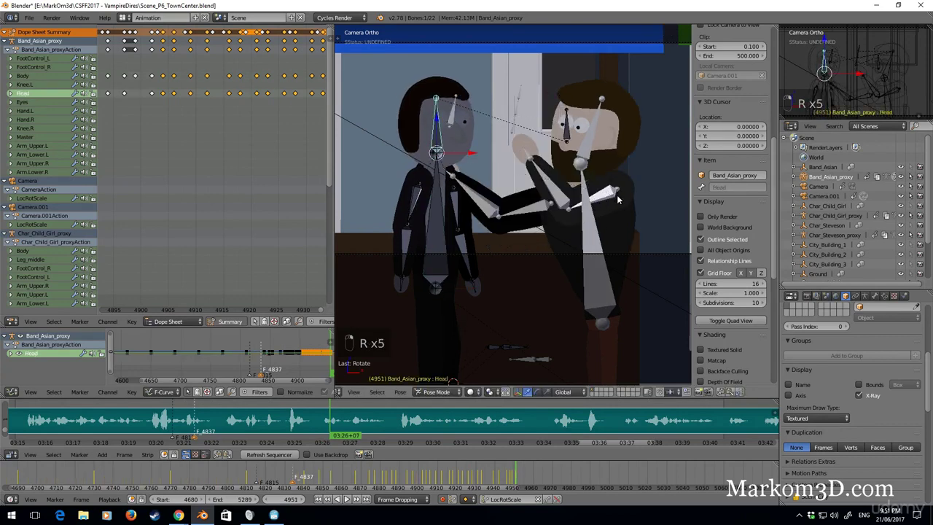
# Step: Tilt the dark-haired character's Head and Body bones backward at frame 4953 for the following hand contact
pyautogui.press('Right')
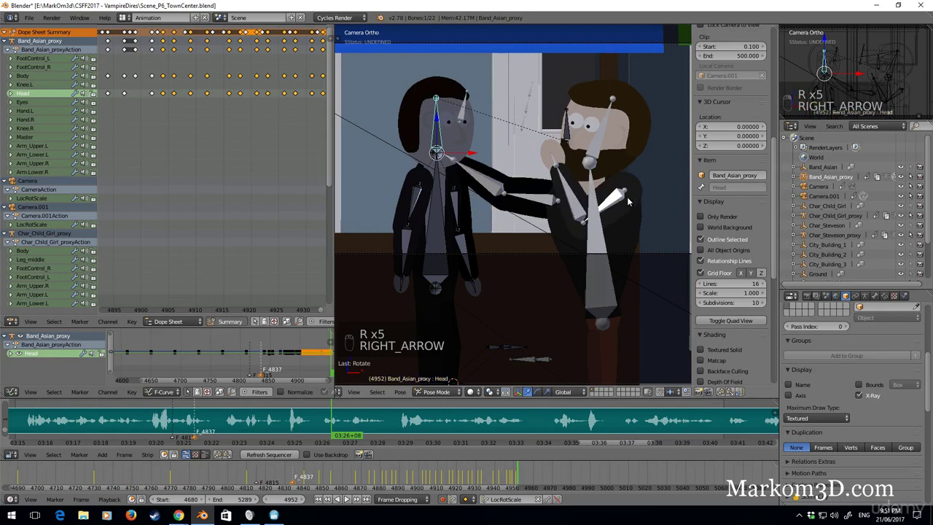
pyautogui.press('Right')
pyautogui.press('r')
pyautogui.press('r')
pyautogui.press('r')
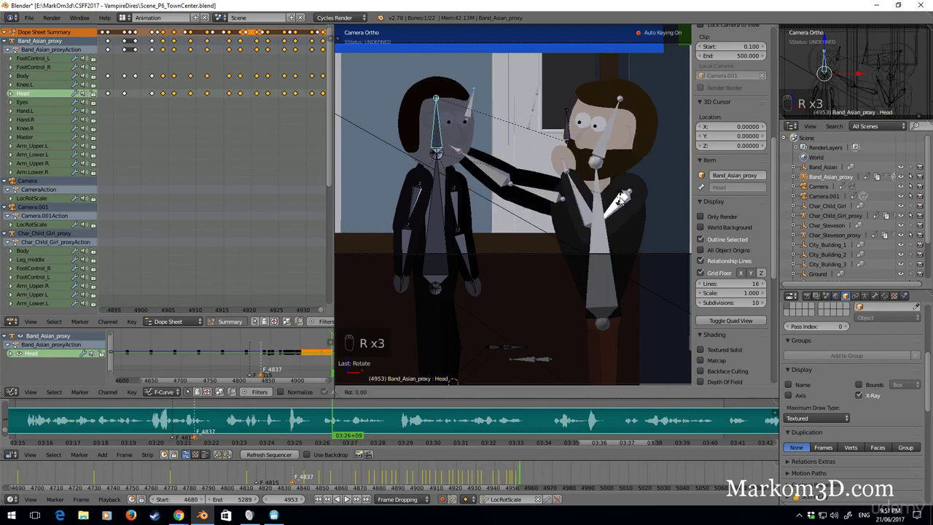
pyautogui.click(601, 133)
pyautogui.rightClick(439, 201)
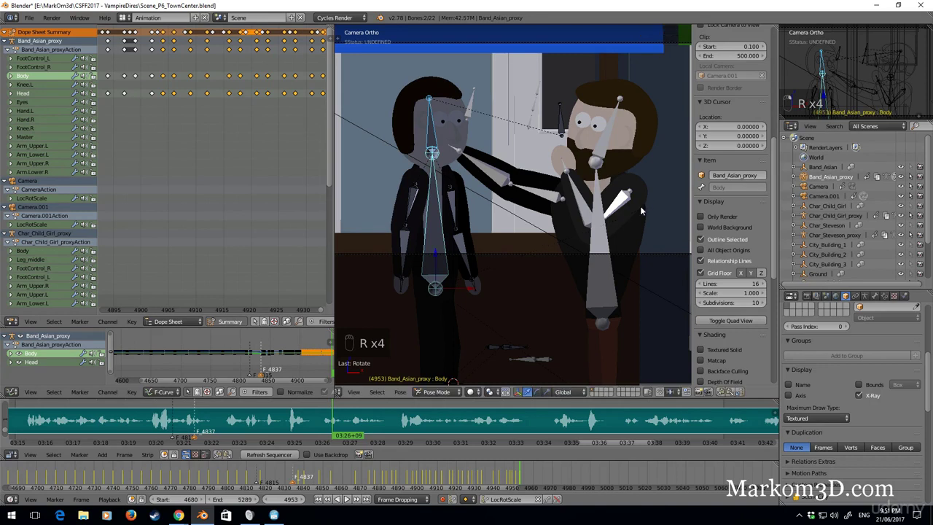
# Step: Bring the dark-haired character's Body slightly forward and straighten the Head at frame 4955
pyautogui.press('Right')
pyautogui.press('Right')
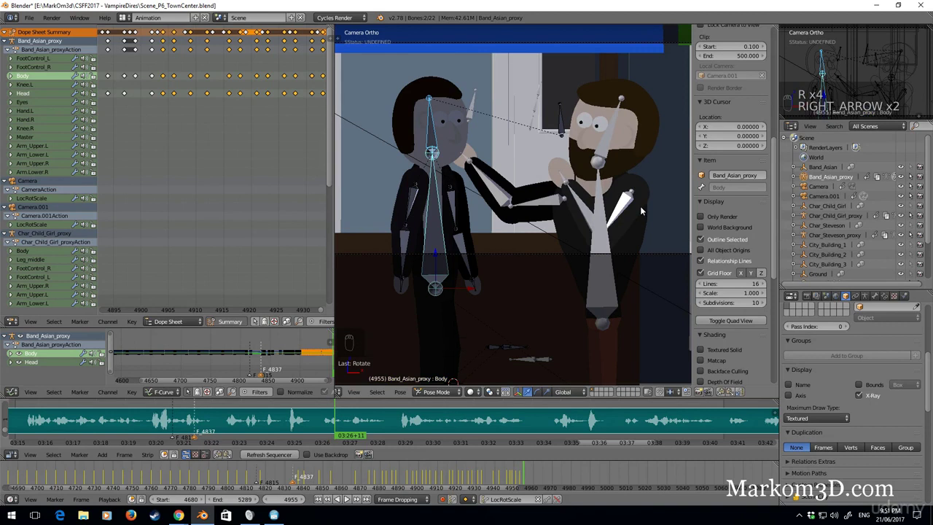
pyautogui.press('r')
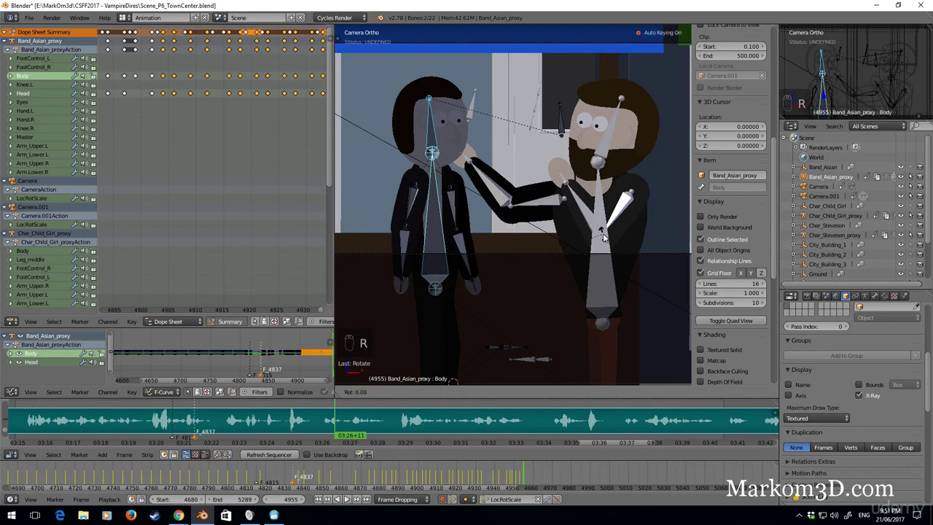
pyautogui.click(599, 267)
pyautogui.rightClick(433, 124)
pyautogui.press('r')
pyautogui.click(583, 169)
# Step: Lean the dark-haired character's Head and Body bones forward at frame 4960, as the bearded character's hand approaches
pyautogui.press('Right')
pyautogui.press('Right')
pyautogui.press('Right')
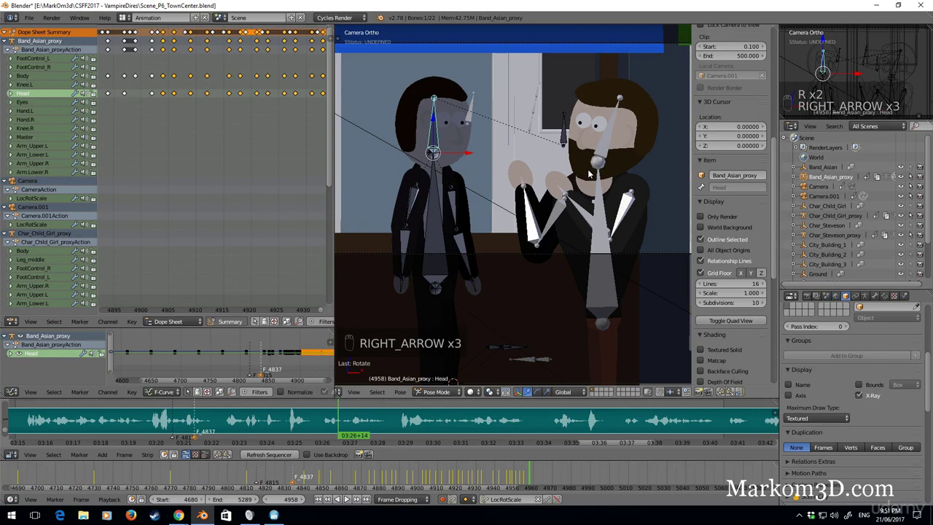
pyautogui.press('Right')
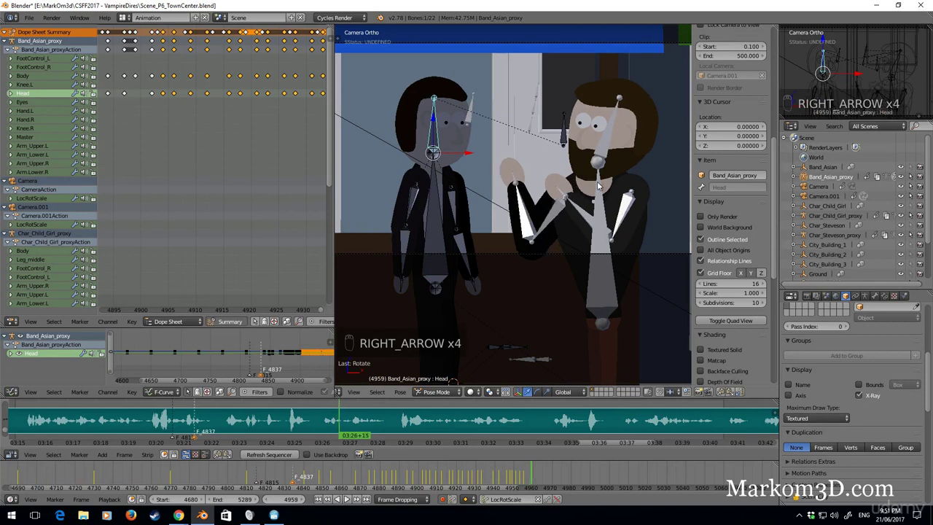
pyautogui.press('Right')
pyautogui.press('Right')
pyautogui.press('Right')
pyautogui.press('Left')
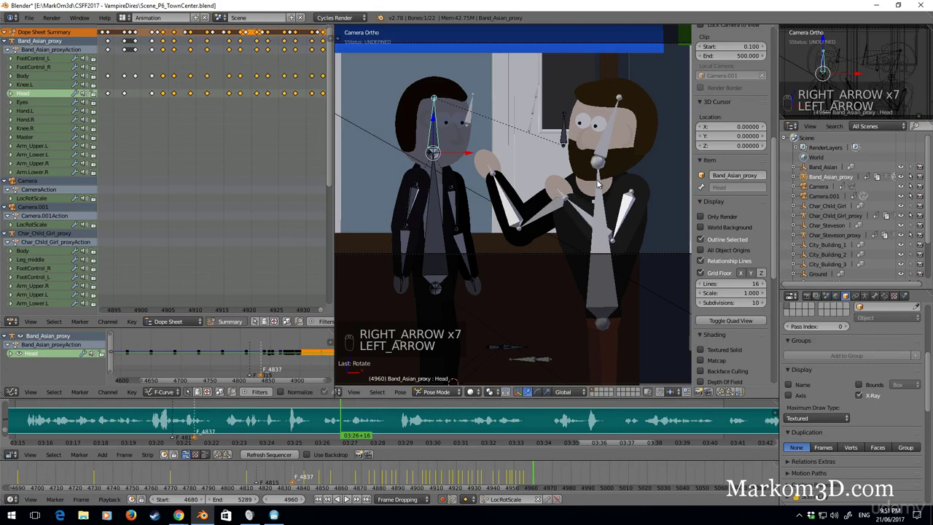
pyautogui.press('r')
pyautogui.press('r')
pyautogui.rightClick(458, 220)
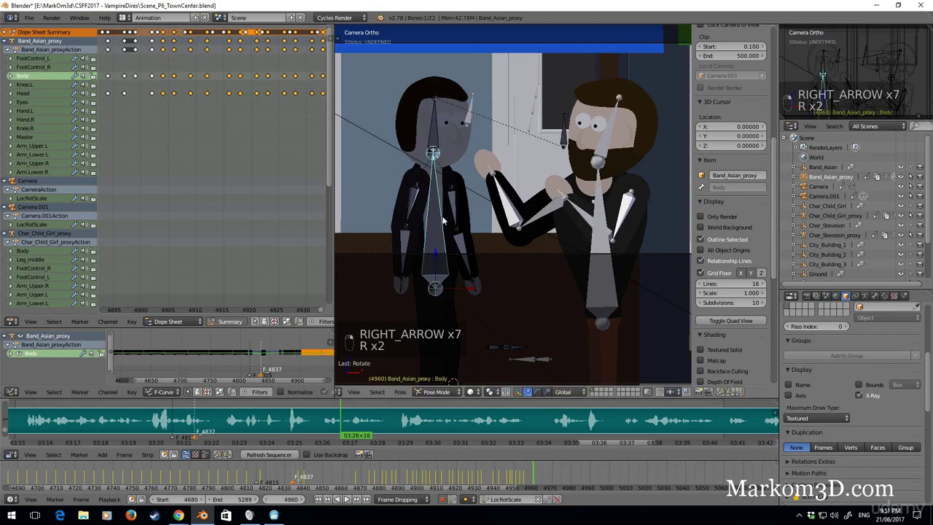
pyautogui.press('r')
pyautogui.click(630, 207)
# Step: Rotate the dark-haired character's Body and Head bones slightly backward at frame 4963
pyautogui.scroll(-4, 255, 182)
pyautogui.scroll(-10, 270, 185)
pyautogui.moveTo(285, 191); pyautogui.dragTo(149, 53, button='middle')
pyautogui.press('Right')
pyautogui.press('Right')
pyautogui.press('Right')
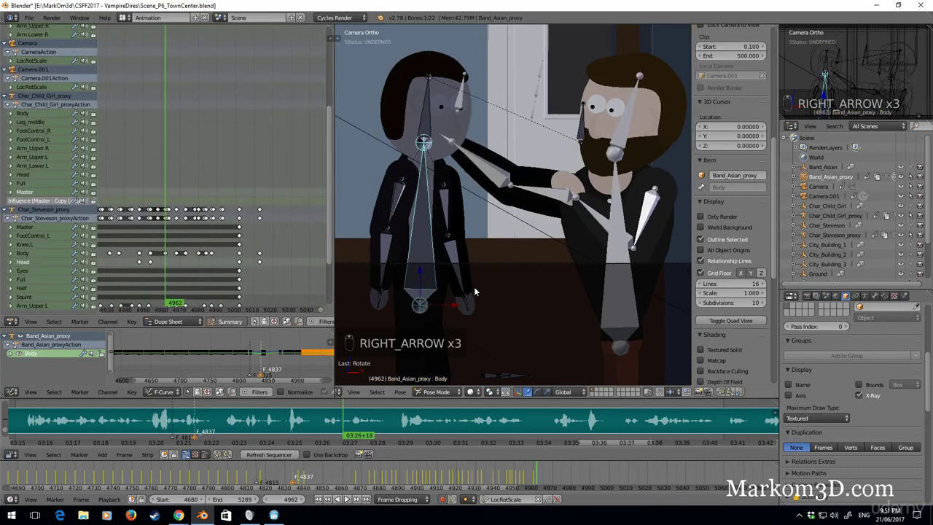
pyautogui.press('Right')
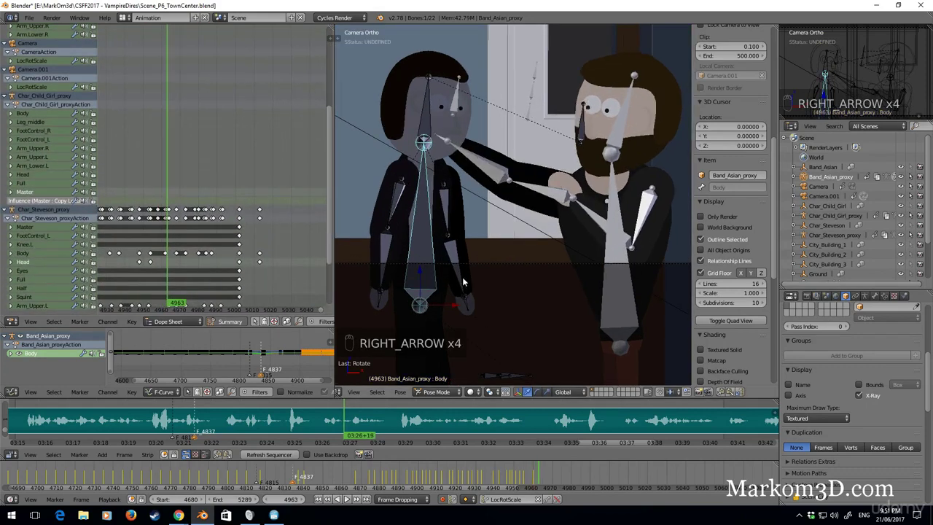
pyautogui.press('r')
pyautogui.press('r')
pyautogui.press('r')
pyautogui.press('r')
pyautogui.press('r')
pyautogui.press('r')
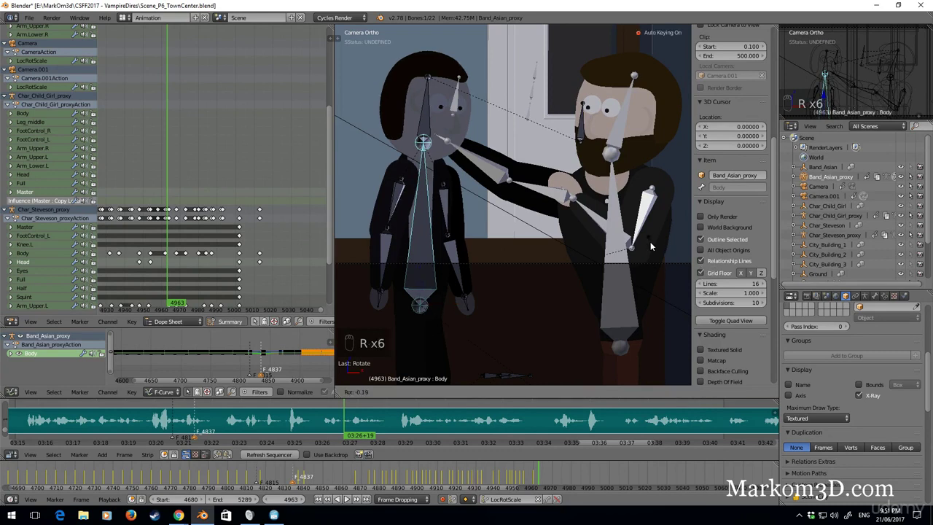
pyautogui.click(647, 232)
pyautogui.rightClick(437, 132)
pyautogui.press('r')
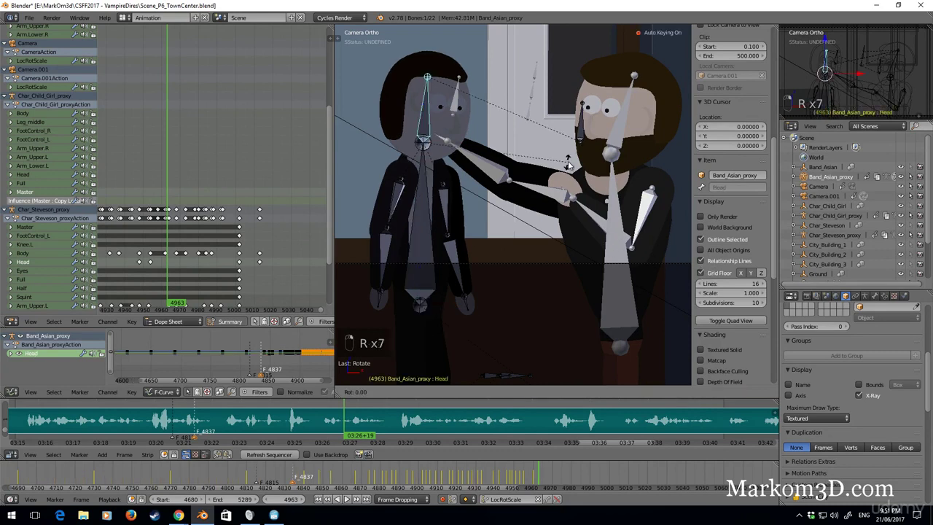
pyautogui.rightClick(546, 118)
# Step: Lean the dark-haired character's Head and Body bones slightly forward at frame 4967
pyautogui.press('Right')
pyautogui.press('Right')
pyautogui.press('Right')
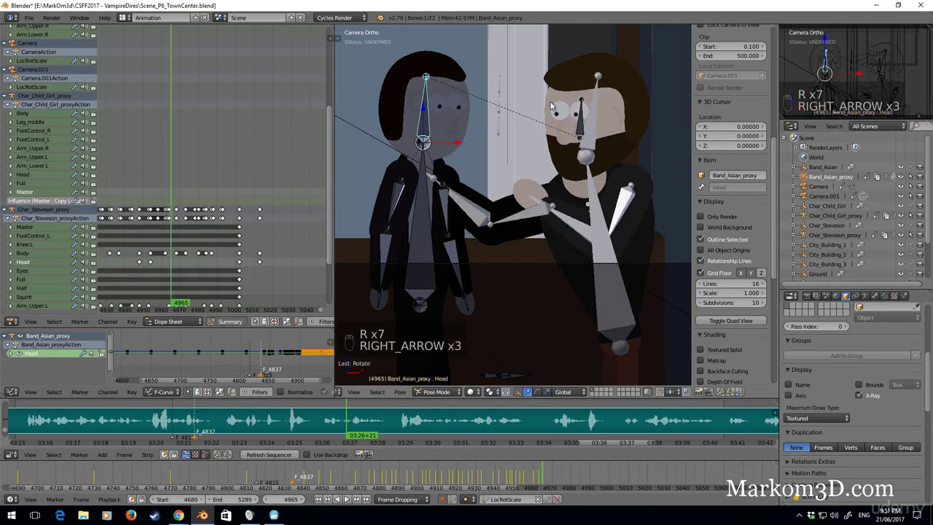
pyautogui.press('Right')
pyautogui.press('Right')
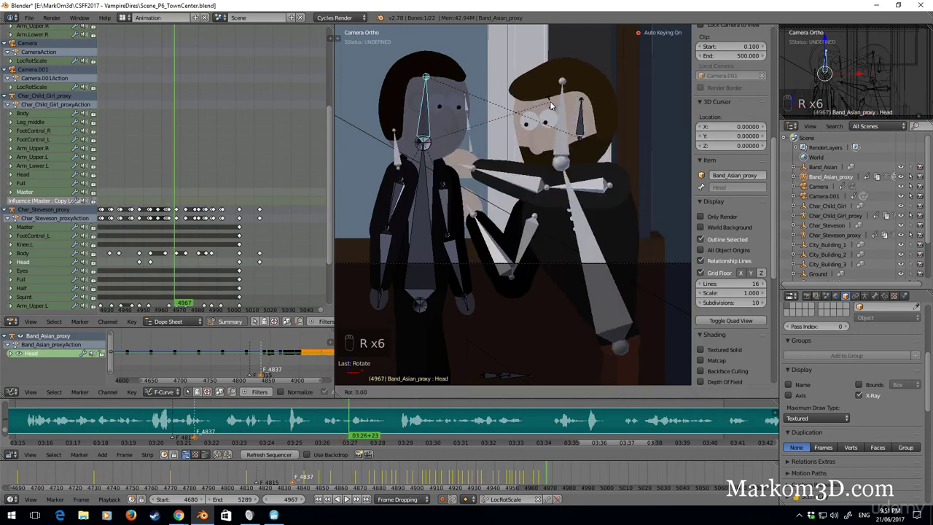
pyautogui.rightClick(428, 190)
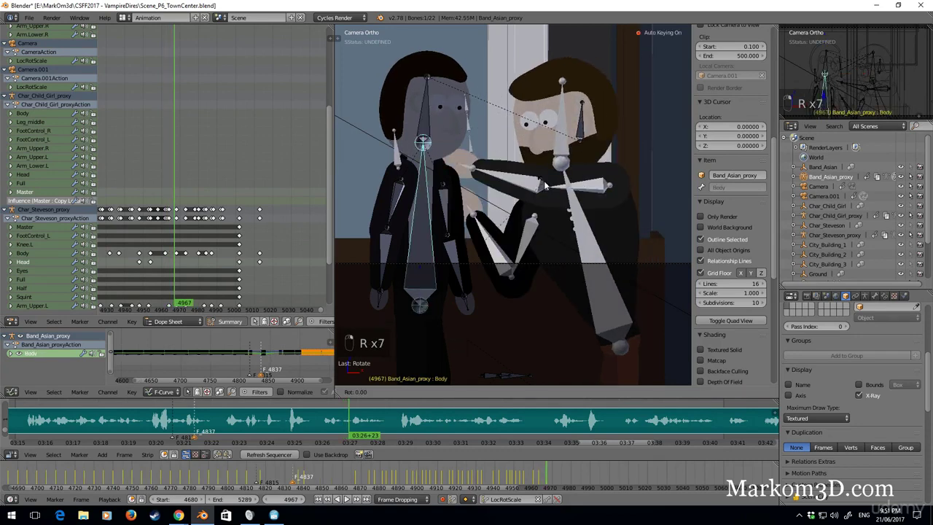
pyautogui.click(589, 235)
# Step: Tilt the dark-haired character's Head and Body bones clearly backward at frame 4969 for the recoil
pyautogui.press('Right')
pyautogui.press('Right')
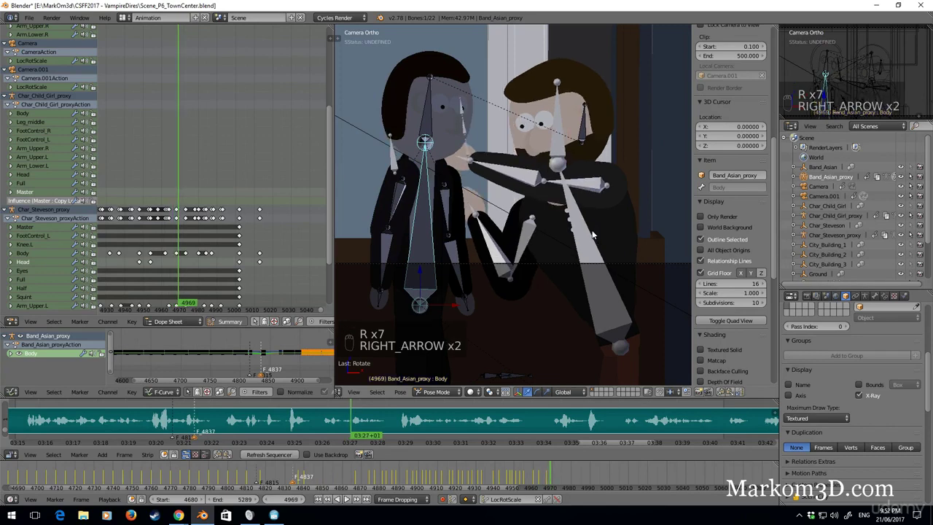
pyautogui.rightClick(424, 121)
pyautogui.press('r')
pyautogui.click(590, 113)
pyautogui.rightClick(431, 200)
pyautogui.press('r')
pyautogui.click(569, 203)
# Step: Rotate the dark-haired character's Body and Head bones slightly forward at frame 4971
pyautogui.press('Right')
pyautogui.press('Right')
pyautogui.press('Right')
pyautogui.press('Right')
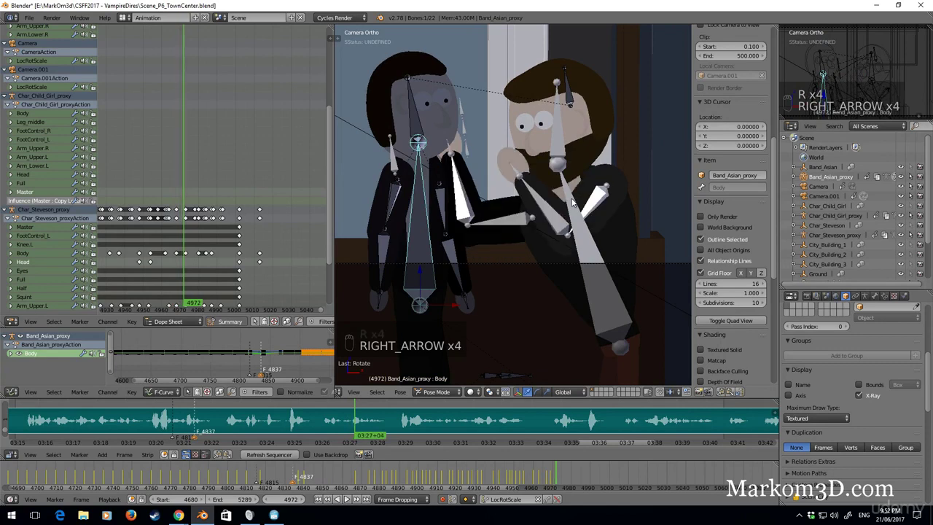
pyautogui.press('Left')
pyautogui.press('r')
pyautogui.press('r')
pyautogui.click(573, 200)
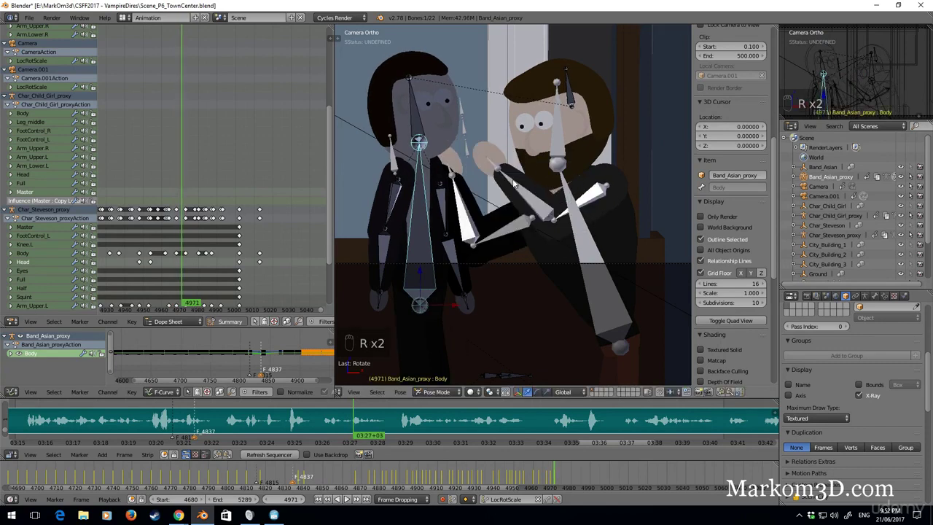
pyautogui.keyDown('shift'); pyautogui.rightClick(417, 114); pyautogui.keyUp('shift')
pyautogui.press('r')
pyautogui.click(567, 150)
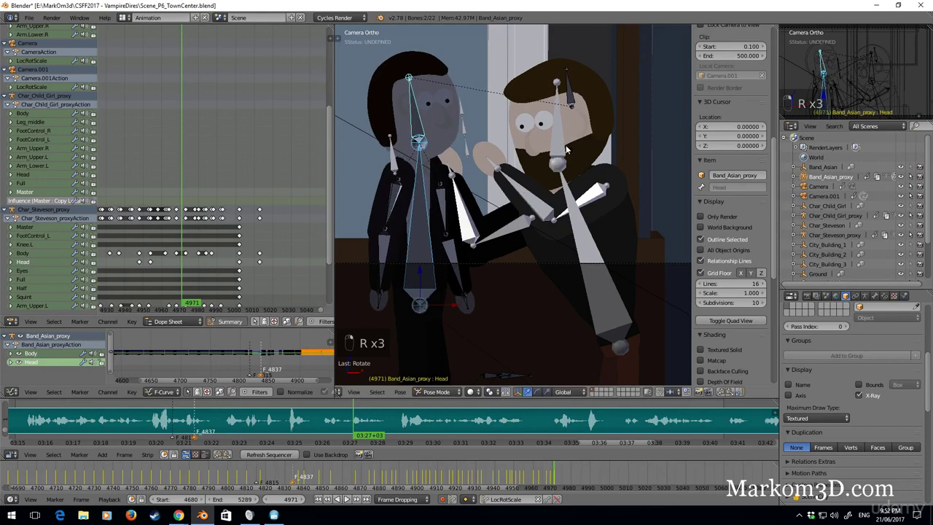
pyautogui.rightClick(423, 119)
pyautogui.press('r')
pyautogui.click(613, 140)
# Step: Tilt the dark-haired character's Head strongly and Body slightly backward at frame 4973
pyautogui.press('Right')
pyautogui.press('Right')
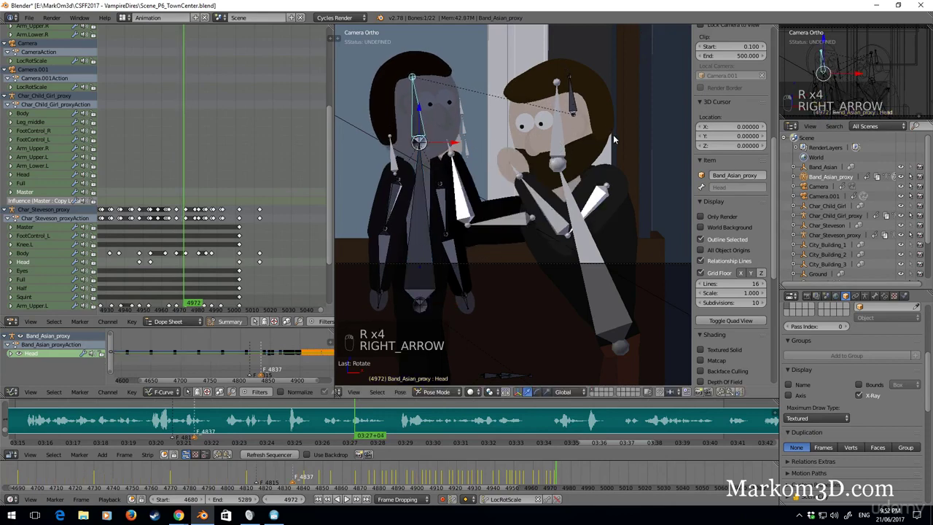
pyautogui.press('r')
pyautogui.press('r')
pyautogui.press('r')
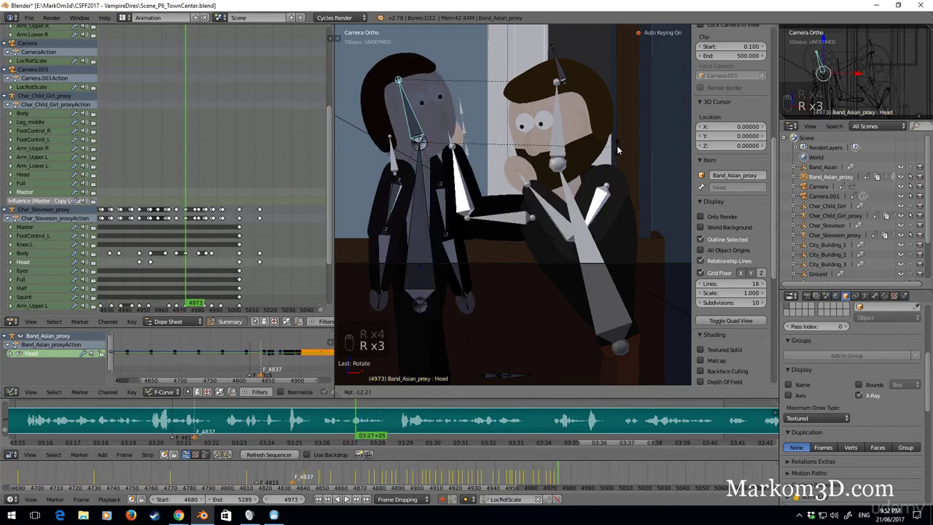
pyautogui.click(615, 129)
pyautogui.rightClick(431, 219)
pyautogui.press('r')
pyautogui.click(629, 213)
# Step: Rotate the dark-haired character's Body and Head bones forward out of the recoil at frame 4979
pyautogui.press('Right')
pyautogui.press('Right')
pyautogui.press('Right')
pyautogui.press('Right')
pyautogui.press('Right')
pyautogui.press('Right')
pyautogui.press('Right')
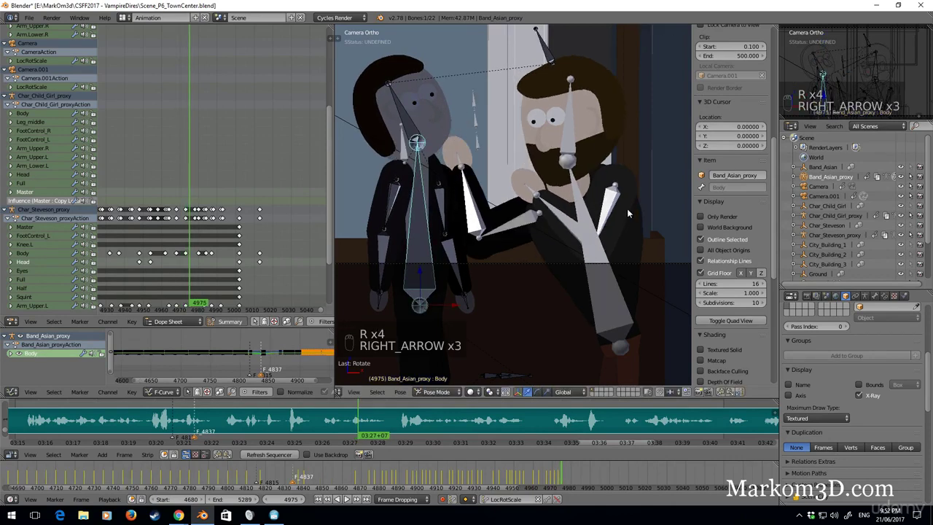
pyautogui.press('Right')
pyautogui.press('Right')
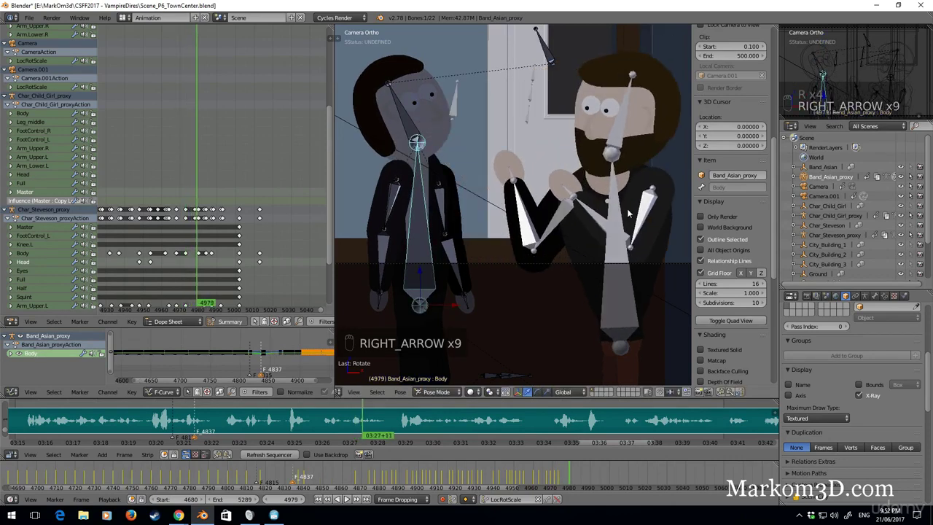
pyautogui.press('r')
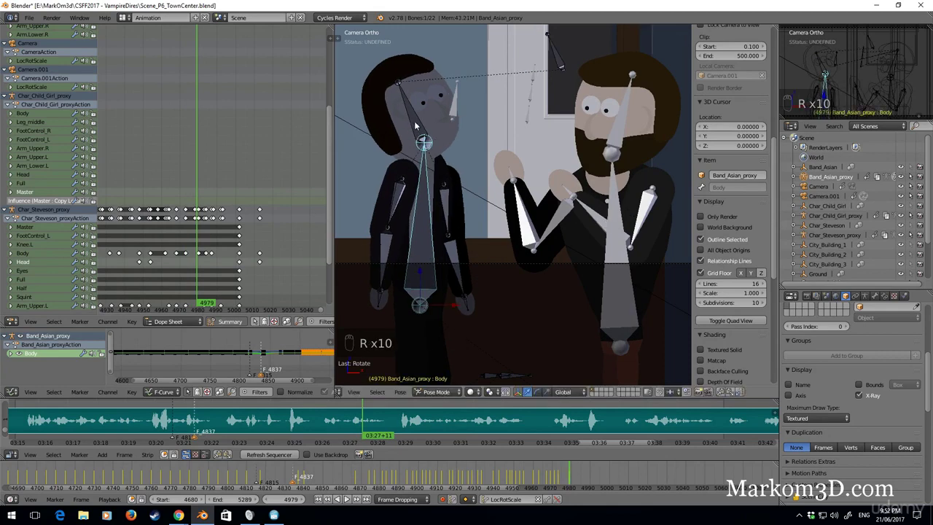
pyautogui.rightClick(417, 126)
pyautogui.press('r')
pyautogui.click(583, 271)
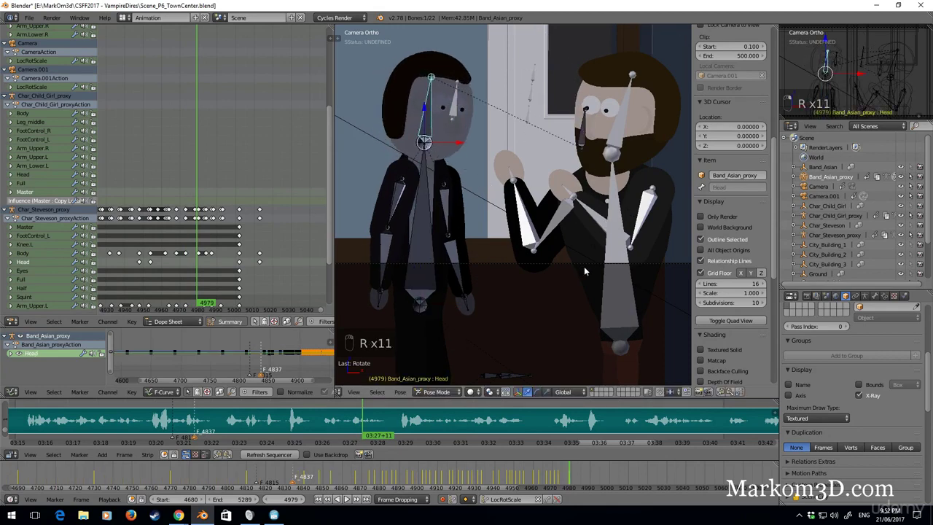
# Step: Tilt the dark-haired character's Head clearly and Body slightly backward at frame 4983 for the recoil
pyautogui.press('Right')
pyautogui.press('Right')
pyautogui.press('Right')
pyautogui.press('Right')
pyautogui.press('Right')
pyautogui.press('Left')
pyautogui.press('Left')
pyautogui.press('Left')
pyautogui.press('Right')
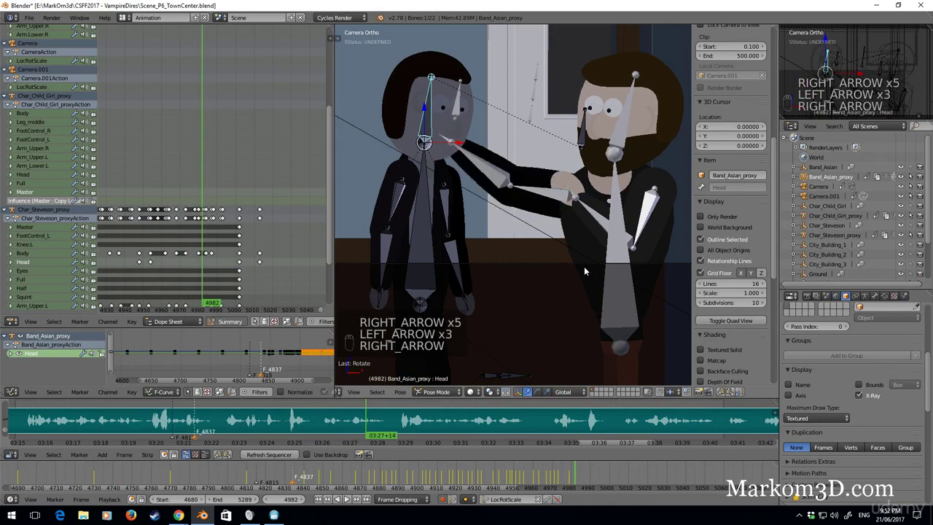
pyautogui.press('Right')
pyautogui.press('r')
pyautogui.press('r')
pyautogui.press('r')
pyautogui.click(589, 216)
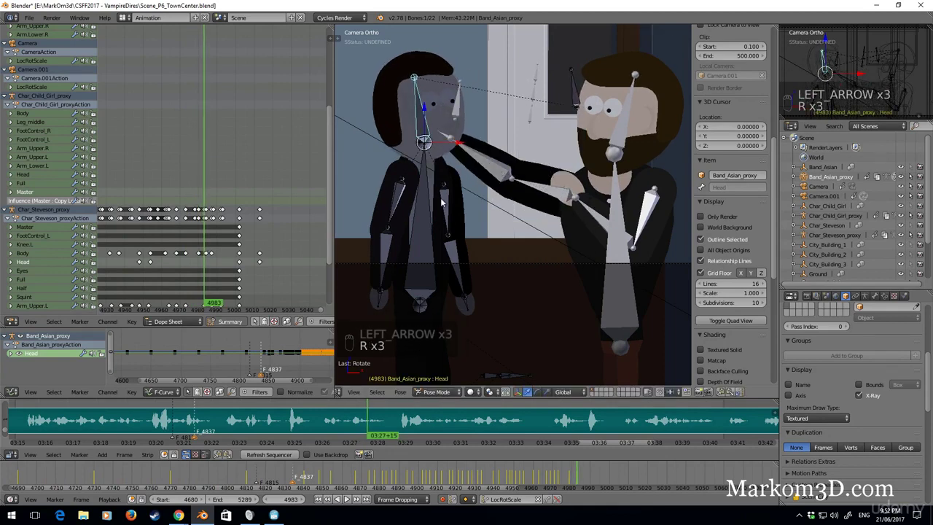
pyautogui.rightClick(438, 201)
pyautogui.press('r')
pyautogui.click(637, 219)
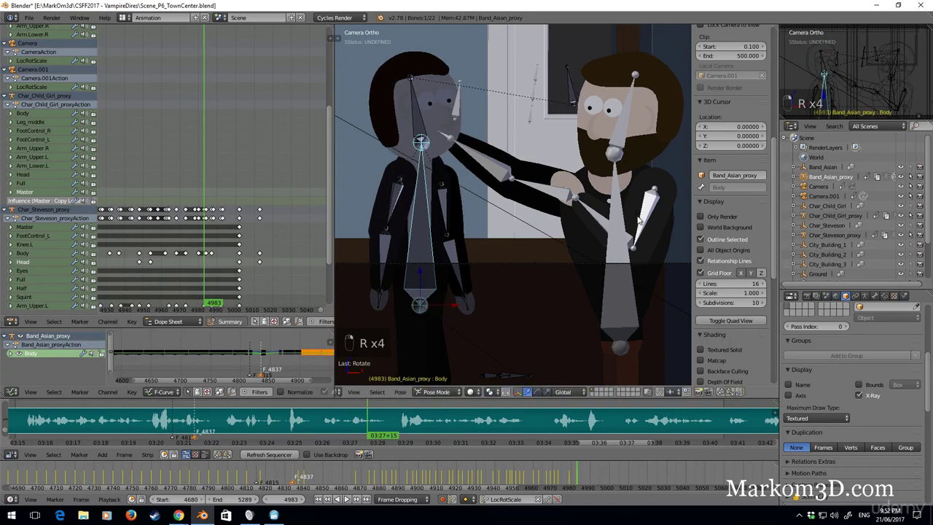
# Step: Rotate the dark-haired character's Body slightly and Head clearly forward at frame 4986 to recover from the recoil
pyautogui.press('Right')
pyautogui.press('Right')
pyautogui.press('Right')
pyautogui.press('Right')
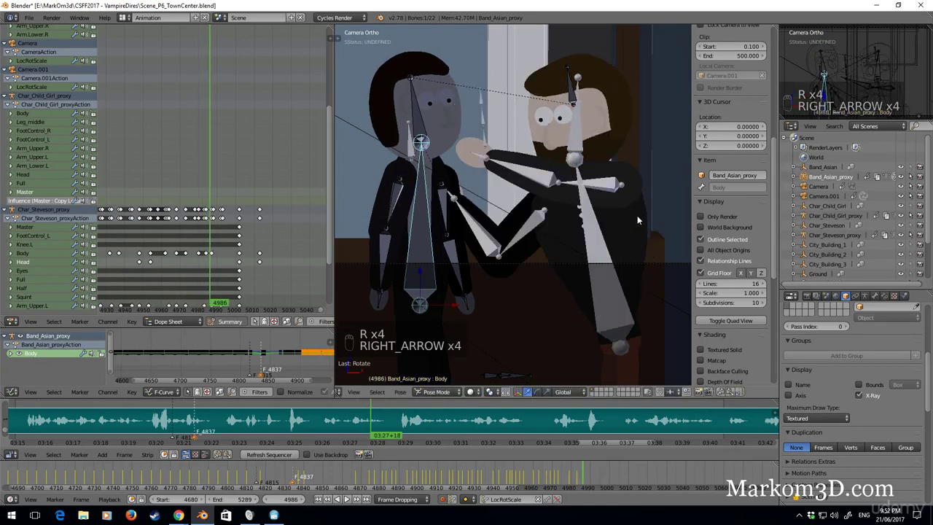
pyautogui.press('Right')
pyautogui.press('Left')
pyautogui.press('r')
pyautogui.press('r')
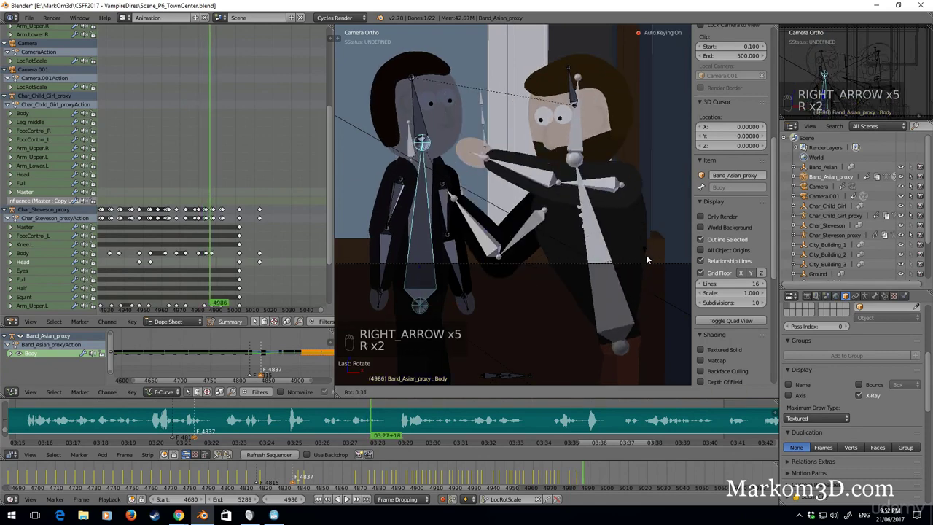
pyautogui.click(645, 255)
pyautogui.keyDown('shift'); pyautogui.rightClick(424, 118); pyautogui.keyUp('shift')
pyautogui.press('r')
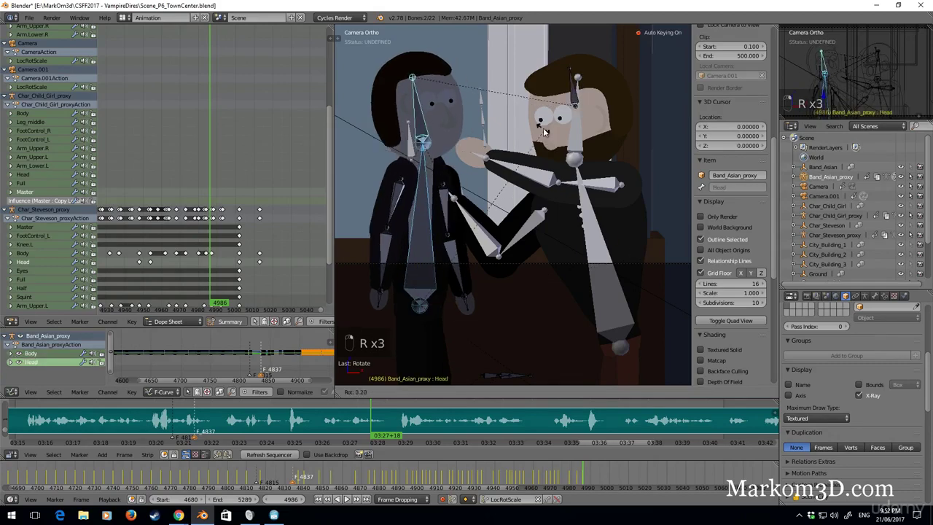
pyautogui.rightClick(549, 130)
pyautogui.rightClick(427, 109)
pyautogui.press('r')
pyautogui.click(553, 125)
# Step: Play the scene from frame 4824 to review the recoils, then return to the keyframe at 4986
pyautogui.scroll(-3, 510, 219)
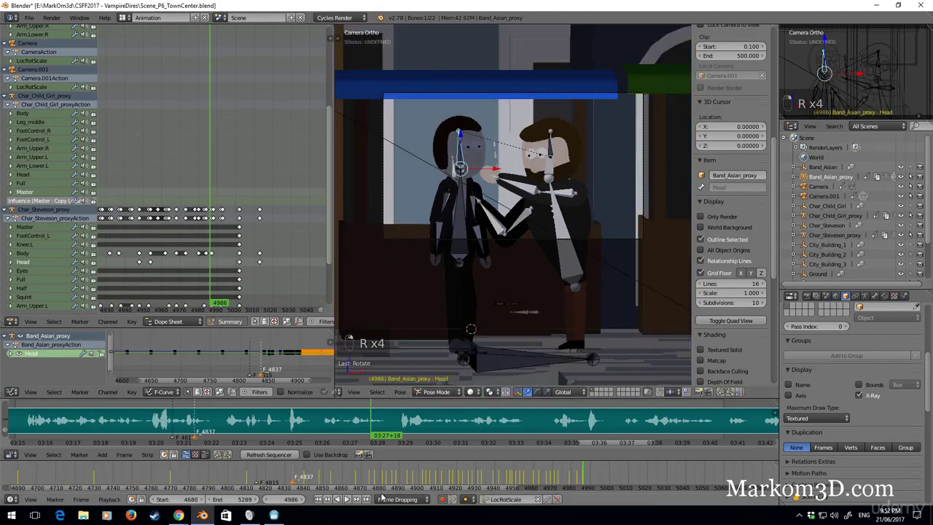
pyautogui.click(274, 473)
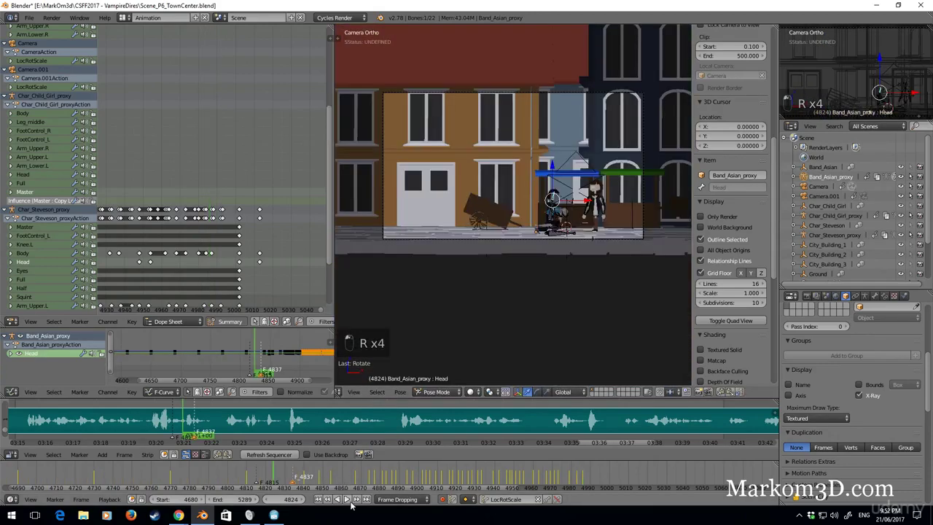
pyautogui.click(347, 499)
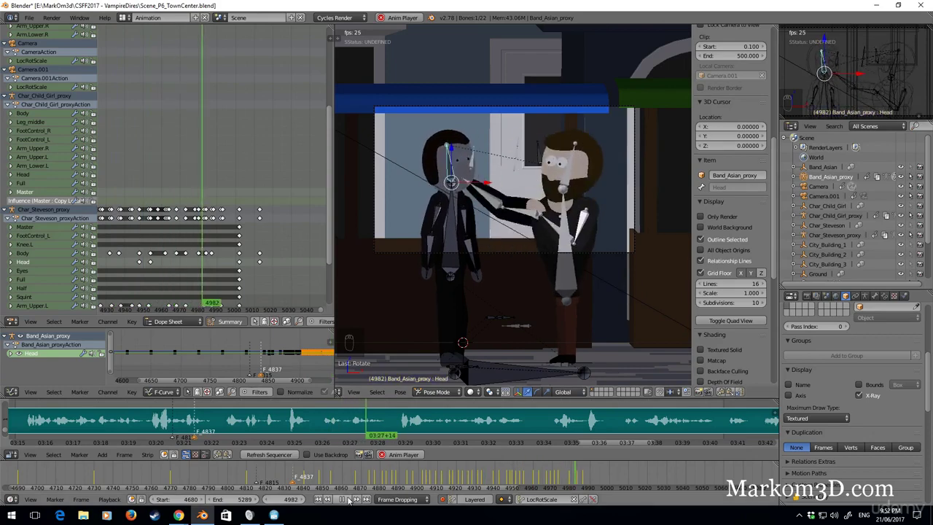
pyautogui.click(344, 499)
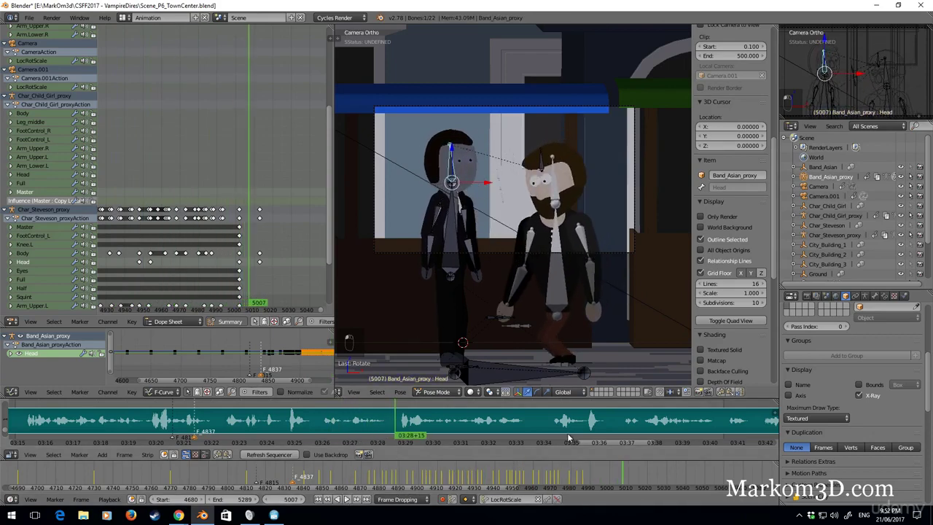
pyautogui.moveTo(576, 475); pyautogui.dragTo(584, 475)
pyautogui.press('Down')
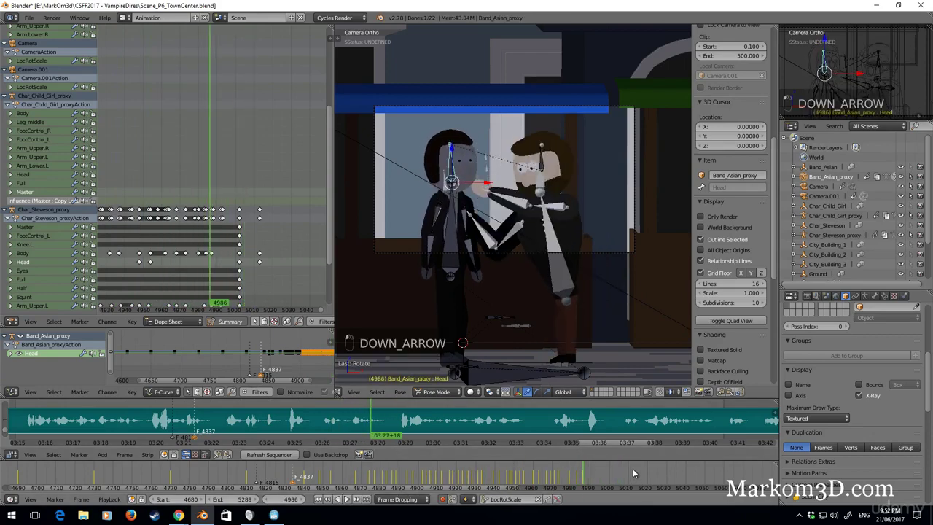
# Step: Tilt the dark-haired character's Head and Body bones slightly backward at frame 4988
pyautogui.scroll(2, 552, 273)
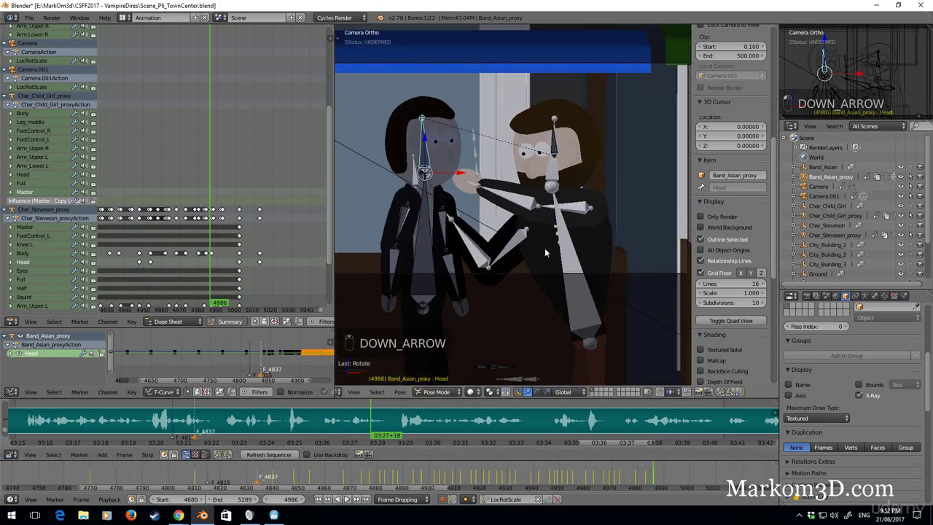
pyautogui.press('Right')
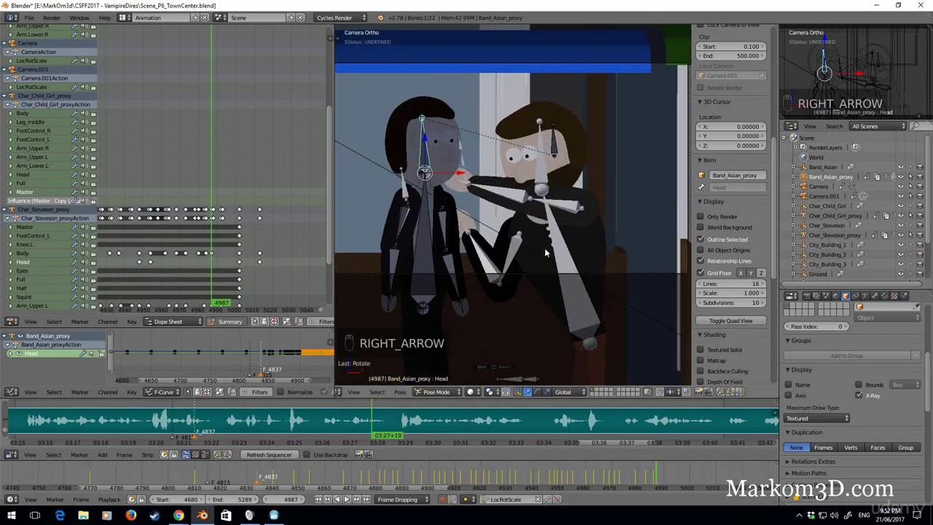
pyautogui.press('Right')
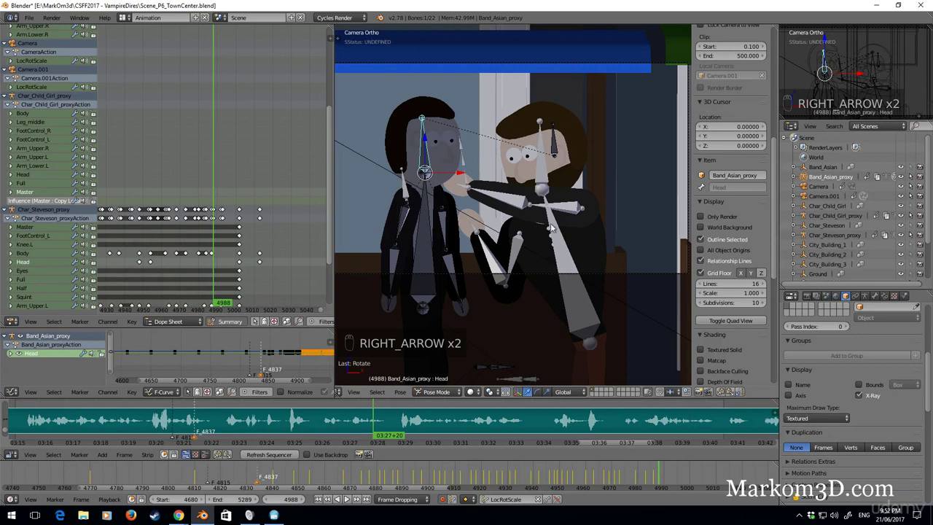
pyautogui.press('r')
pyautogui.press('r')
pyautogui.press('r')
pyautogui.click(513, 107)
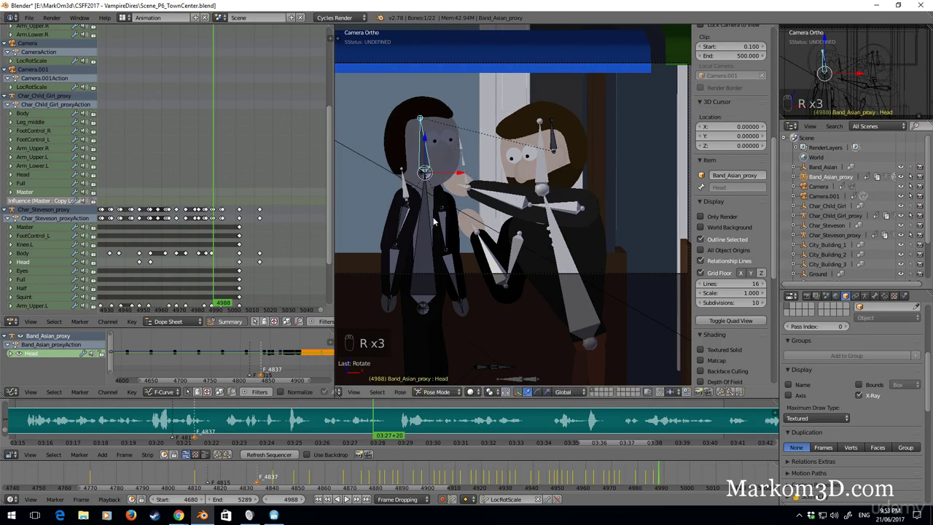
pyautogui.keyDown('shift'); pyautogui.rightClick(433, 218); pyautogui.keyUp('shift')
pyautogui.press('r')
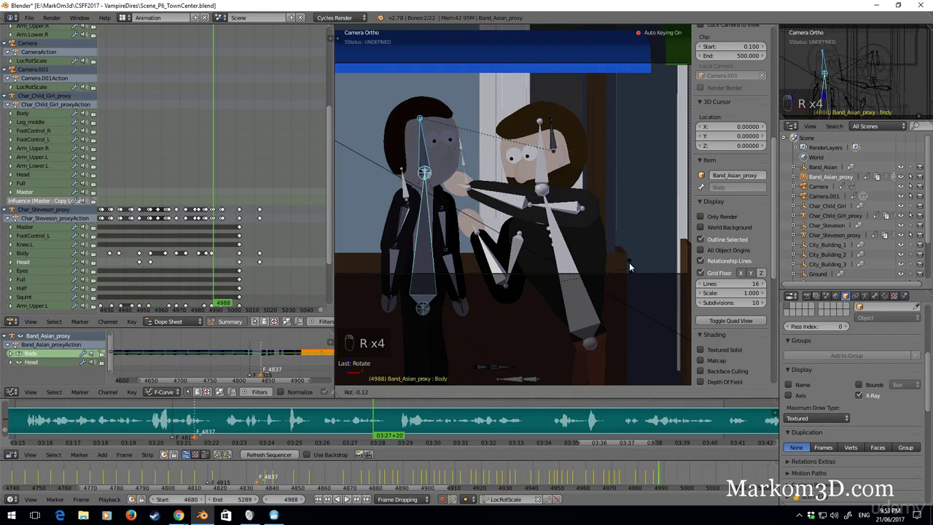
pyautogui.click(593, 214)
# Step: Adjust the dark-haired character's Body and rotate the Head forward to upright at frame 4991
pyautogui.press('Right')
pyautogui.press('Right')
pyautogui.press('Right')
pyautogui.press('Right')
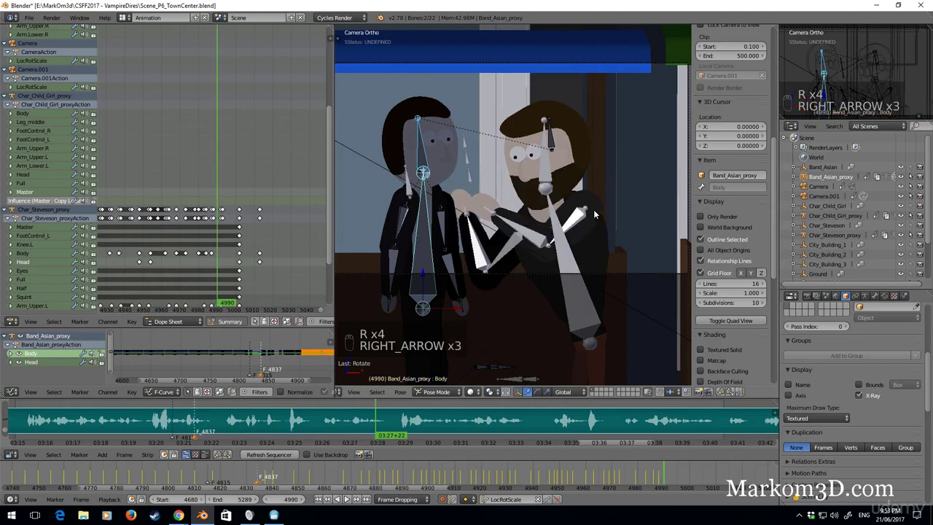
pyautogui.press('r')
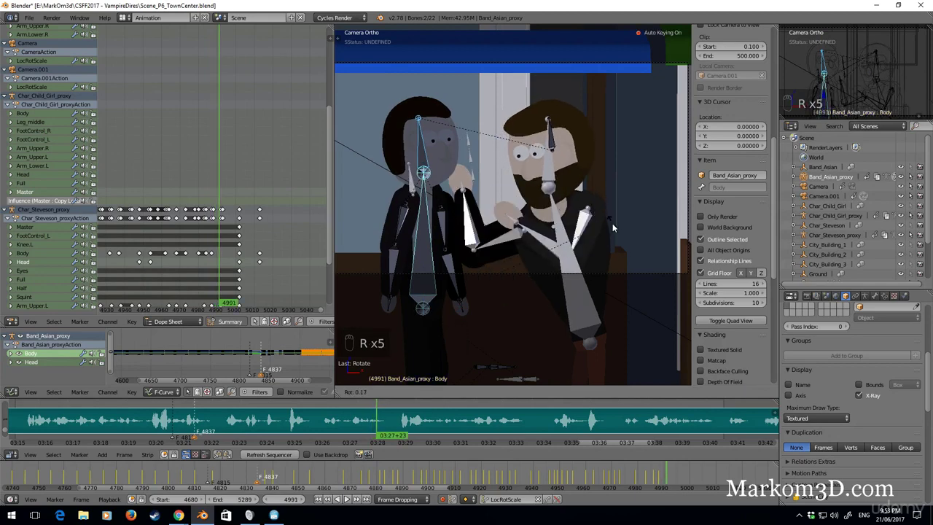
pyautogui.click(612, 225)
pyautogui.keyDown('shift'); pyautogui.rightClick(427, 154); pyautogui.keyUp('shift')
pyautogui.press('r')
pyautogui.click(542, 161)
pyautogui.rightClick(420, 152)
pyautogui.press('r')
pyautogui.click(594, 191)
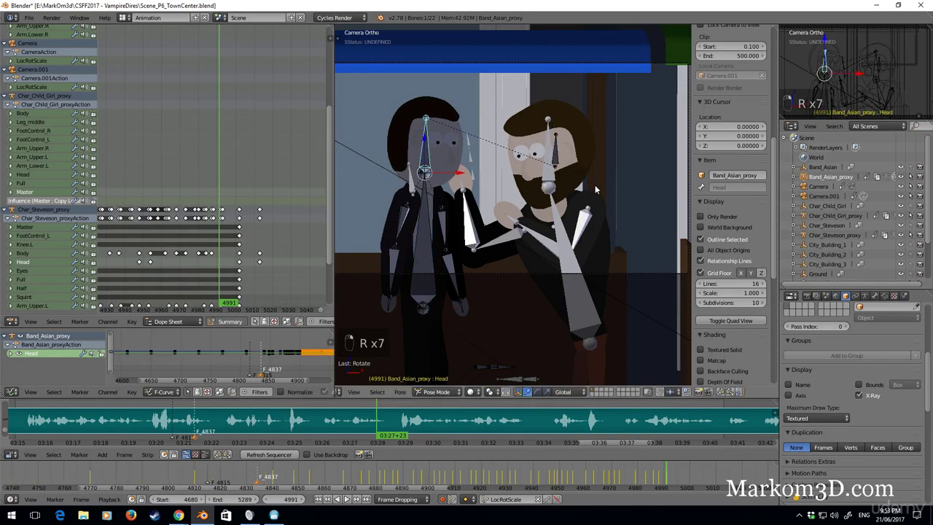
# Step: Tilt the dark-haired character's Head strongly and Body slightly backward at frame 4993 for the final contact
pyautogui.press('Right')
pyautogui.press('Right')
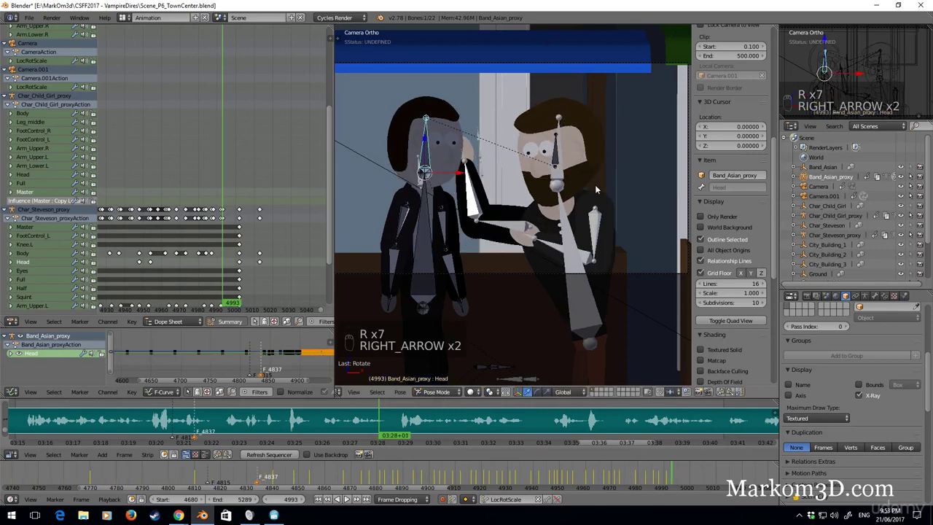
pyautogui.press('r')
pyautogui.press('r')
pyautogui.press('r')
pyautogui.click(592, 149)
pyautogui.rightClick(424, 211)
pyautogui.press('r')
pyautogui.click(583, 177)
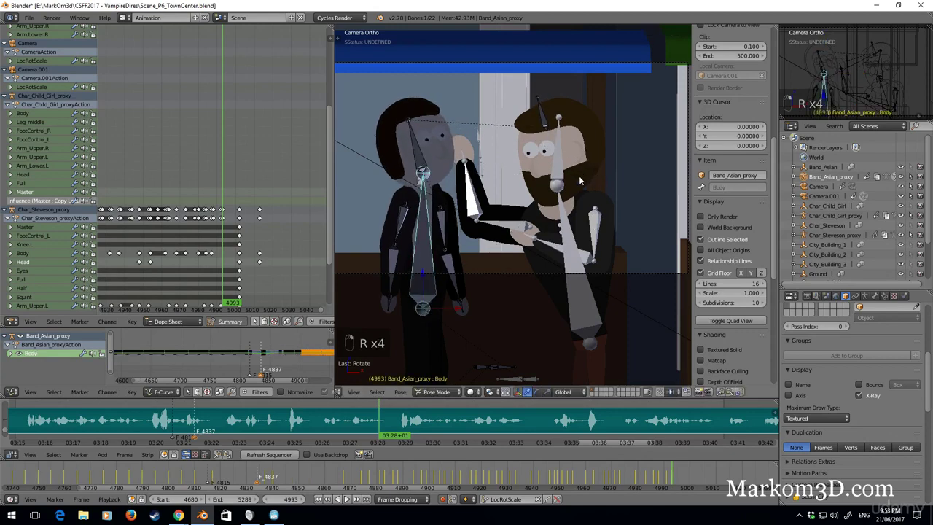
# Step: Rotate the dark-haired character's Body and Head bones forward to an upright pose at frame 4998
pyautogui.press('Right')
pyautogui.press('Right')
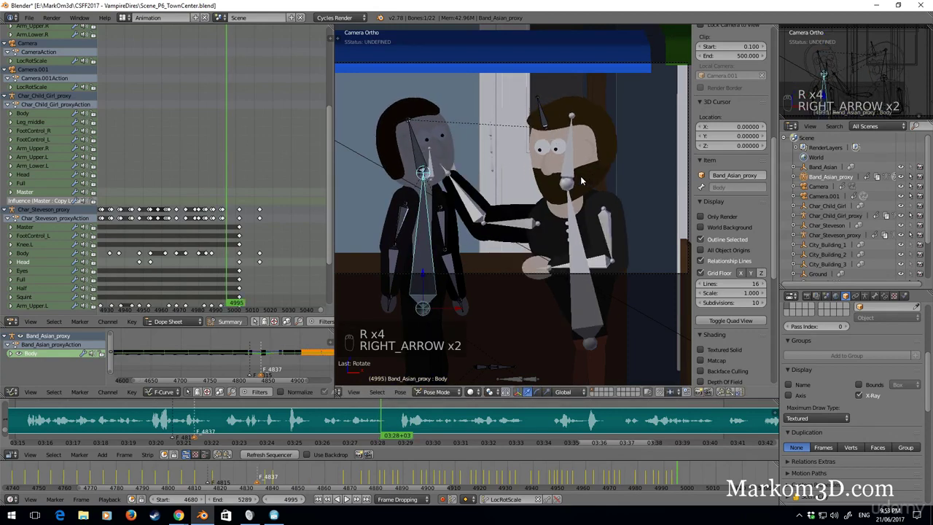
pyautogui.press('Right')
pyautogui.press('Right')
pyautogui.press('Right')
pyautogui.press('Right')
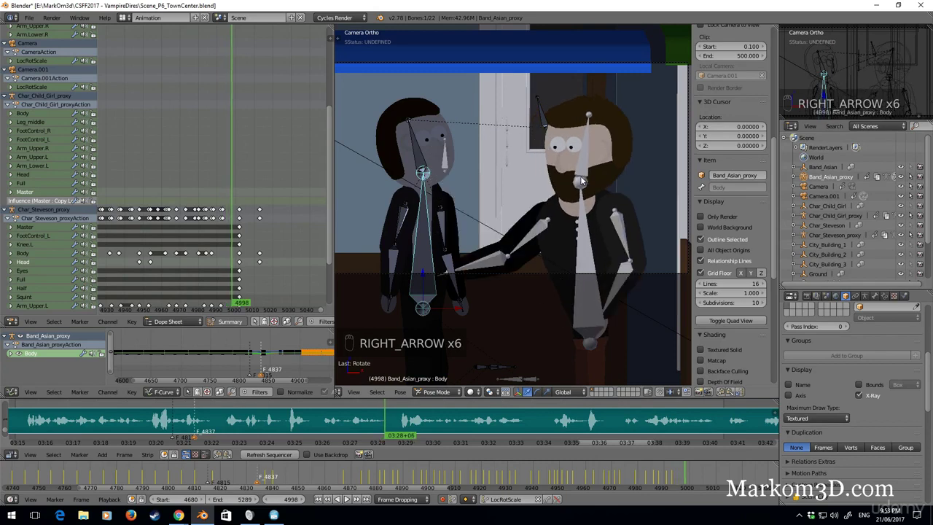
pyautogui.press('r')
pyautogui.click(448, 162)
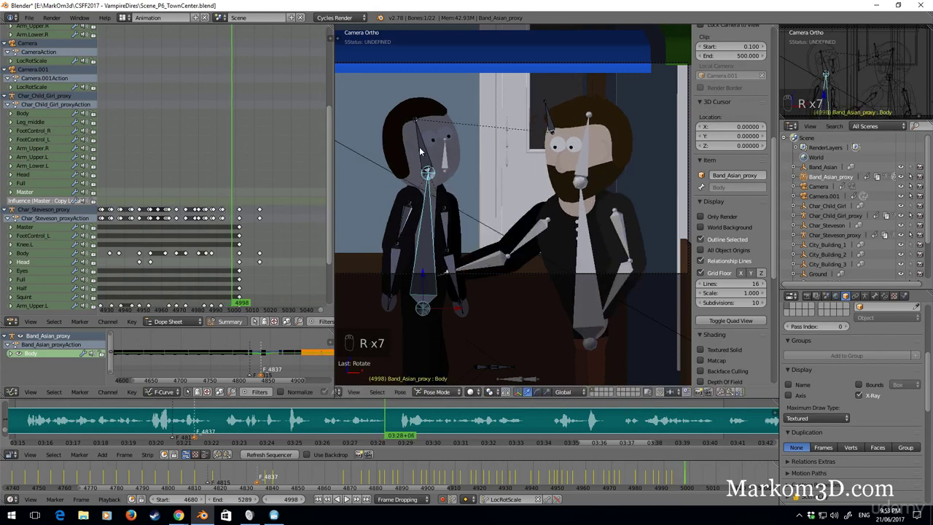
pyautogui.rightClick(420, 151)
pyautogui.press('r')
pyautogui.click(437, 151)
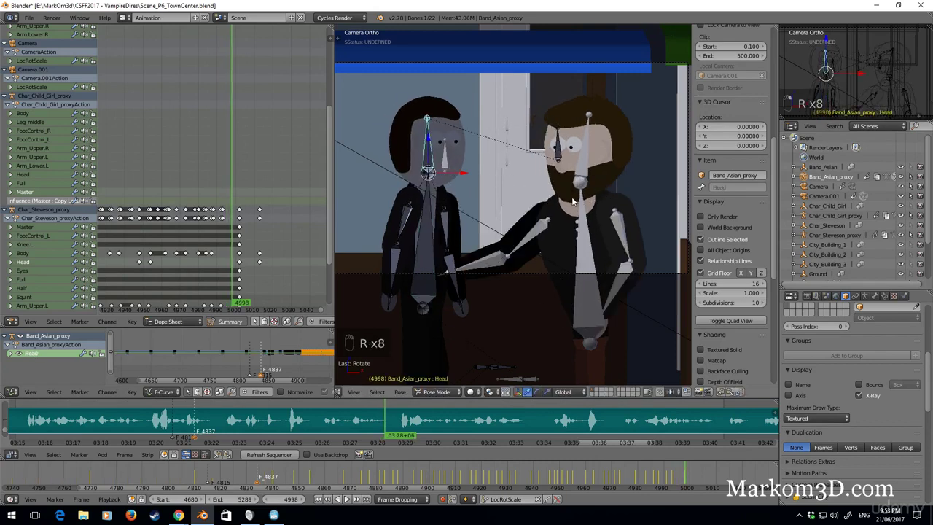
# Step: Step through the frames up to 5016 to examine the bearded character's crouch after the final contact
pyautogui.press('Right')
pyautogui.press('Right')
pyautogui.press('Right')
pyautogui.press('Right')
pyautogui.press('Right')
pyautogui.press('Right')
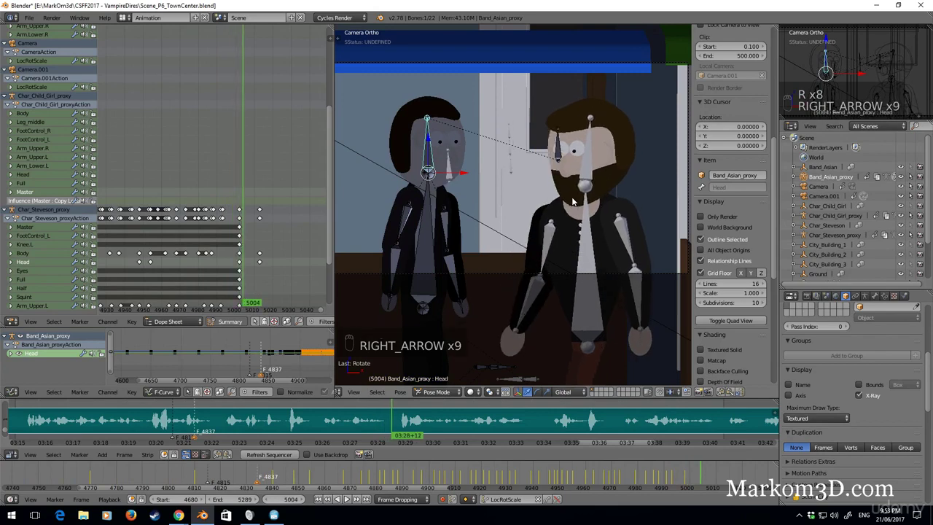
pyautogui.press('Right')
pyautogui.press('Right')
pyautogui.press('Right')
pyautogui.press('Right')
pyautogui.press('Right')
pyautogui.press('Right')
pyautogui.press('Right')
pyautogui.press('Right')
pyautogui.press('Right')
pyautogui.press('Right')
pyautogui.press('Right')
pyautogui.press('Right')
pyautogui.press('Right')
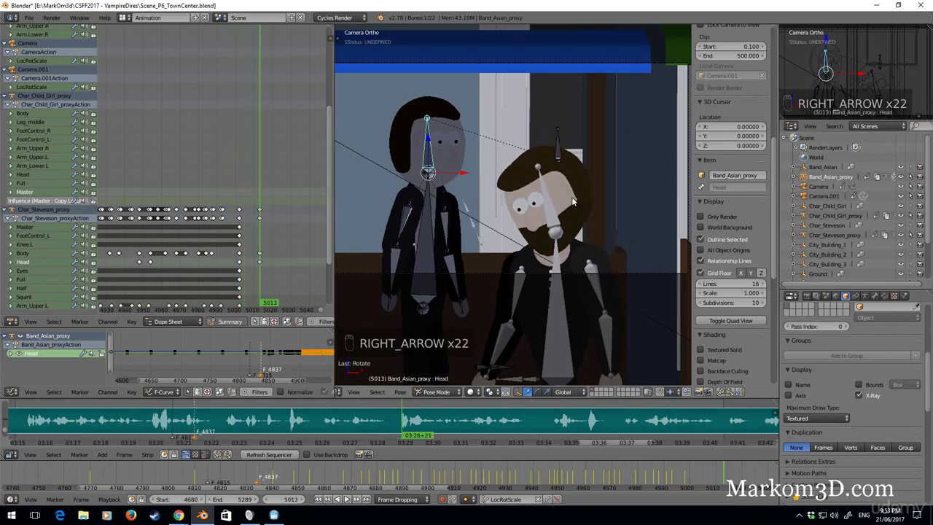
pyautogui.press('Right')
pyautogui.press('Right')
pyautogui.press('Right')
pyautogui.press('Right')
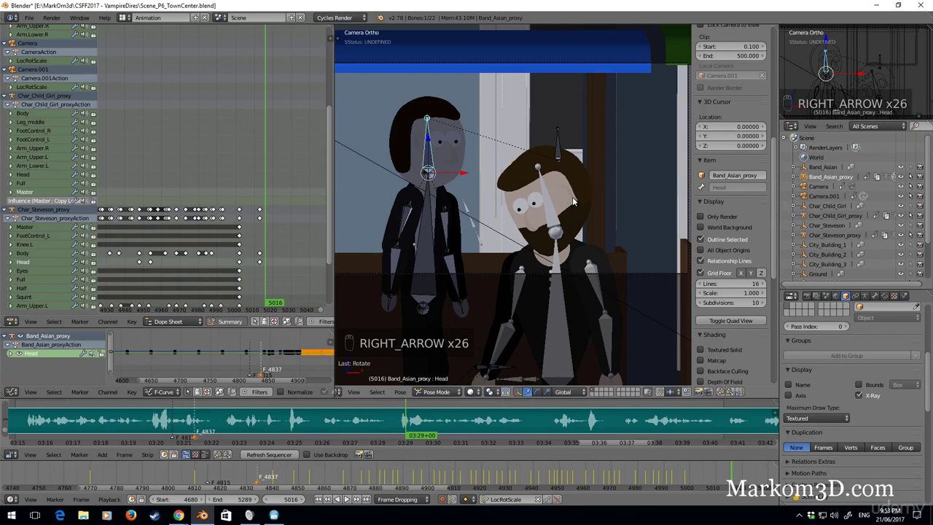
# Step: Play the scene onward from frame 5016 with both full figures in view to review the audio and poses
pyautogui.scroll(-1, 639, 188)
pyautogui.keyDown('shift'); pyautogui.moveTo(631, 169); pyautogui.dragTo(613, 73, button='middle'); pyautogui.keyUp('shift')
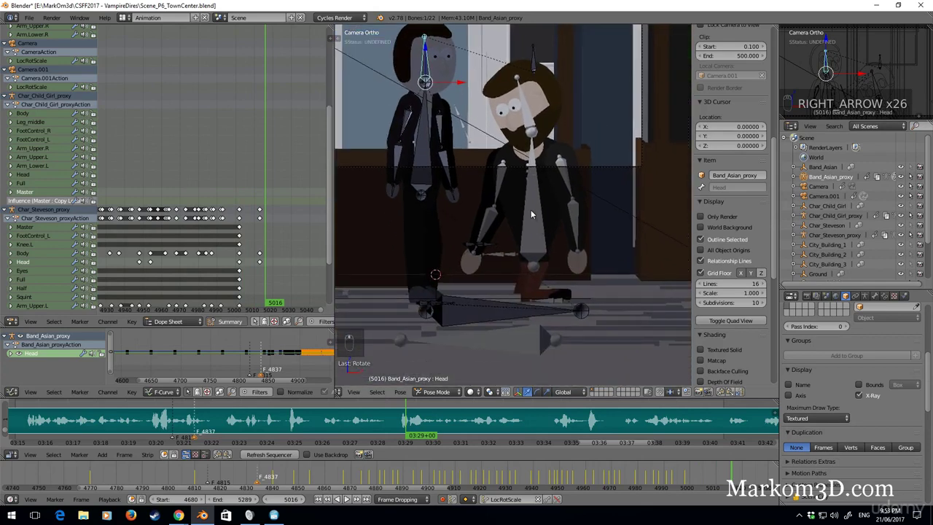
pyautogui.scroll(-2, 530, 214)
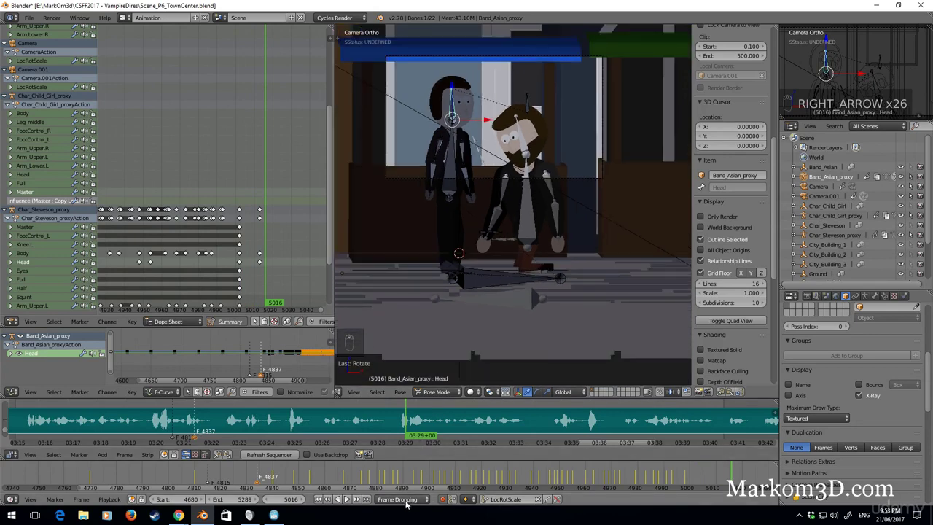
pyautogui.click(348, 500)
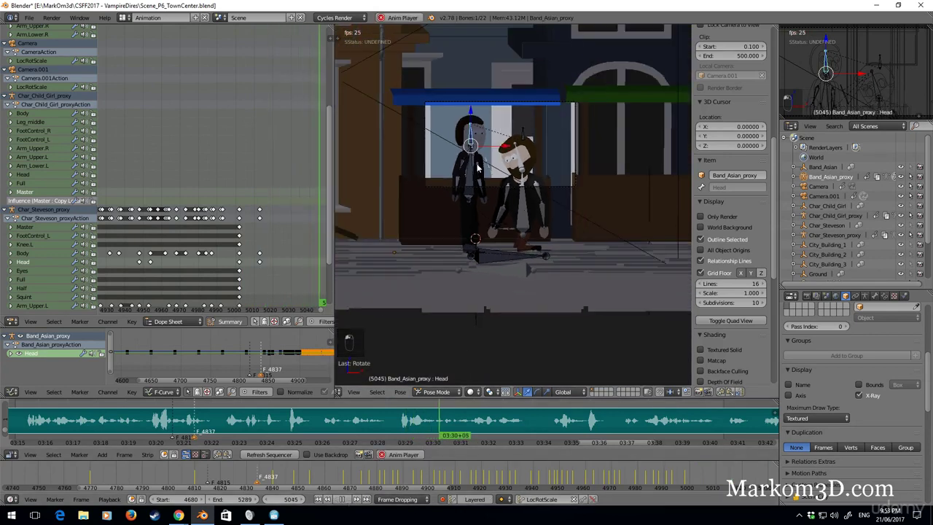
pyautogui.click(341, 500)
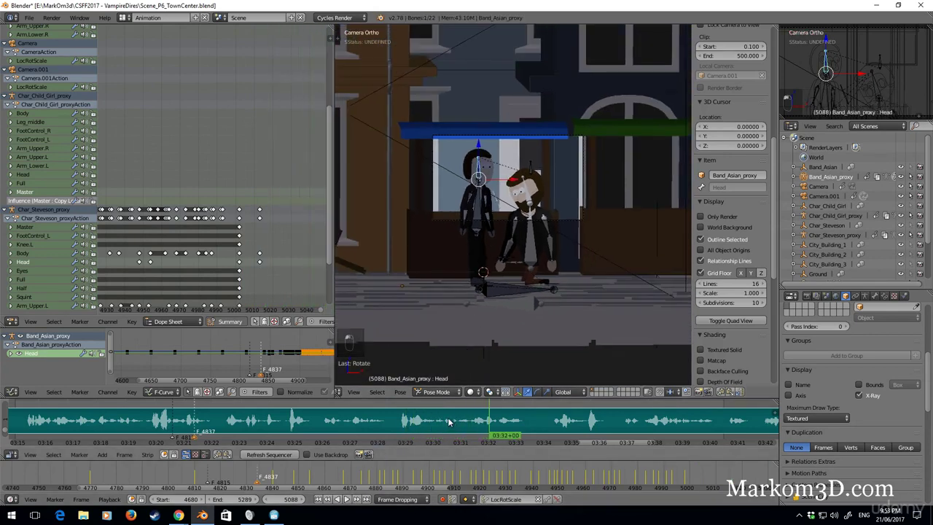
# Step: Replay the audio from about 03:29 and return to frame 5010 with both characters in view
pyautogui.click(406, 422)
pyautogui.click(348, 500)
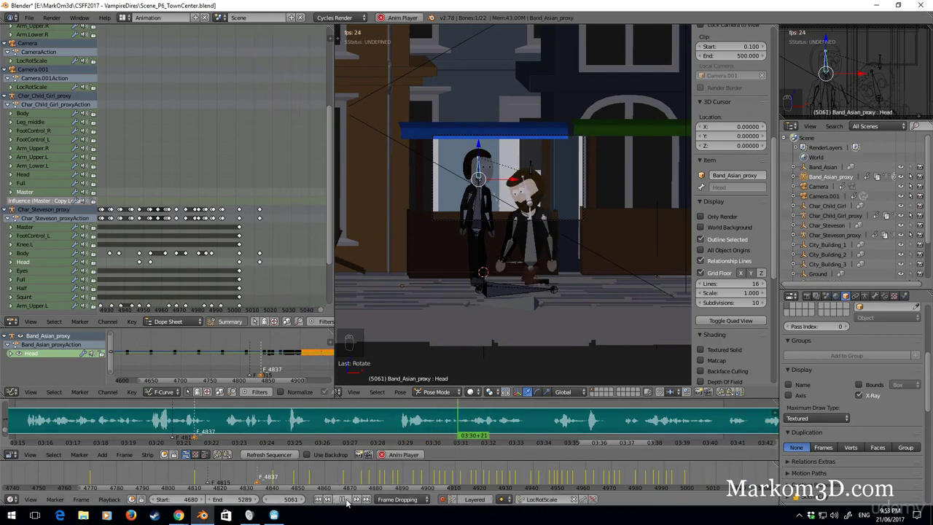
pyautogui.click(346, 500)
pyautogui.click(399, 431)
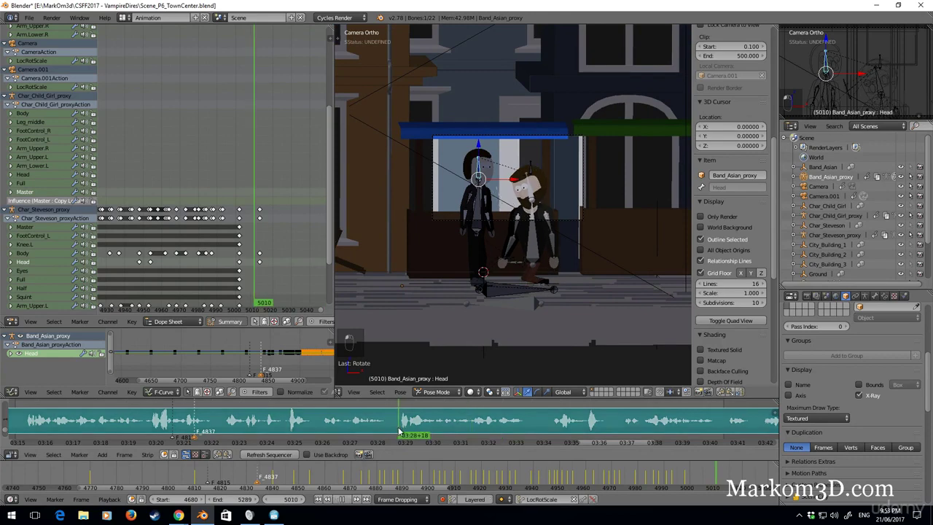
pyautogui.keyDown('shift'); pyautogui.moveTo(509, 297); pyautogui.dragTo(529, 223, button='middle'); pyautogui.keyUp('shift')
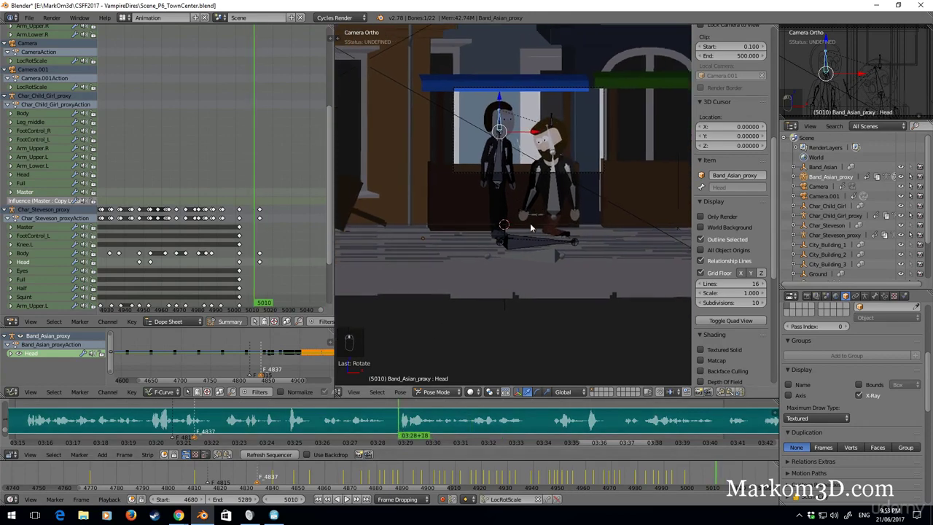
# Step: Insert a LocRotScale keyframe on the dark-haired character's Master bone a few frames before frame 5009
pyautogui.scroll(5, 529, 223)
pyautogui.rightClick(498, 310)
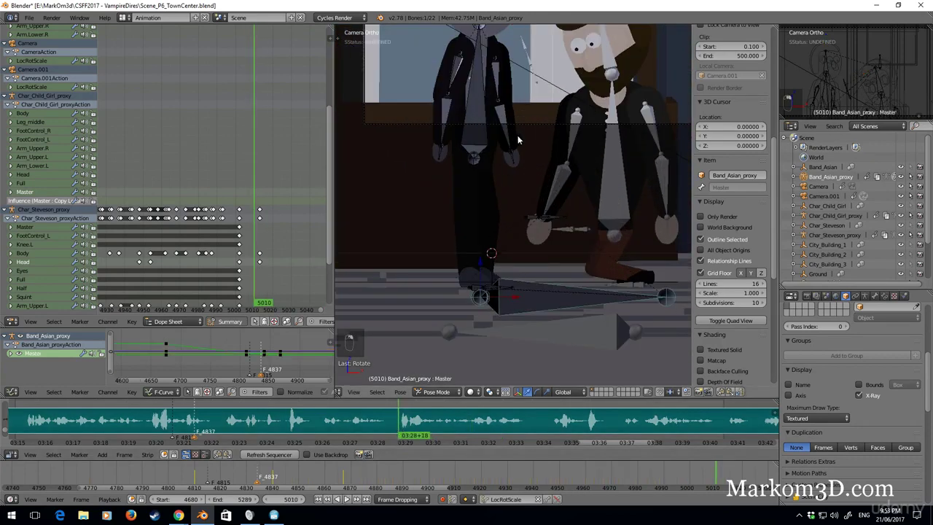
pyautogui.keyDown('shift'); pyautogui.moveTo(519, 148); pyautogui.dragTo(523, 174, button='middle'); pyautogui.keyUp('shift')
pyautogui.press('Left')
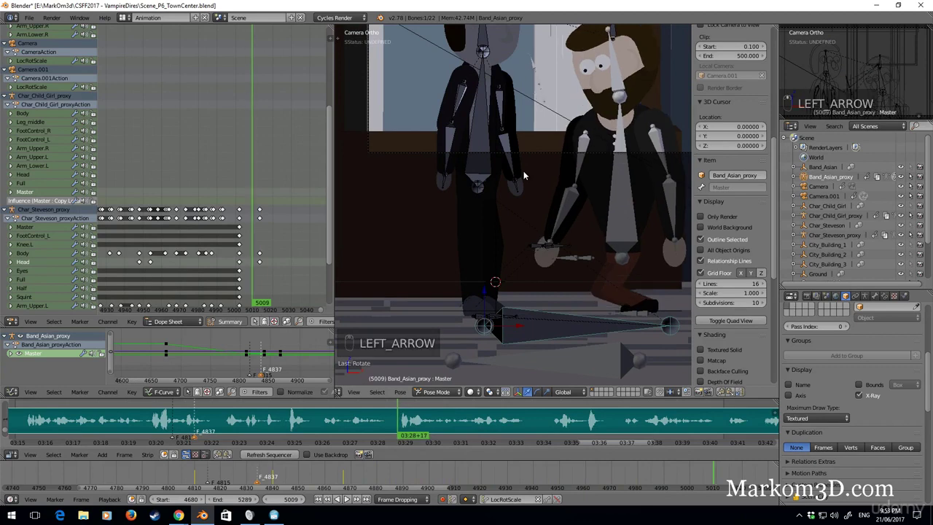
pyautogui.press('Right')
pyautogui.press('Left')
pyautogui.press('Left')
pyautogui.press('Left')
pyautogui.press('Left')
pyautogui.press('Left')
pyautogui.press('Left')
pyautogui.press('Left')
pyautogui.press('Left')
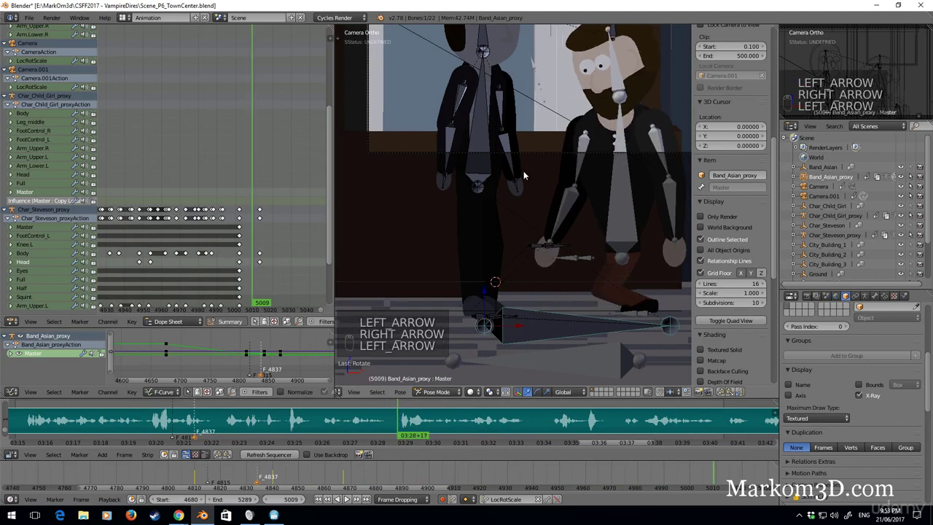
pyautogui.press('Right')
pyautogui.press('i')
# Step: Step forward through the frames up to 5017 to examine both characters' poses
pyautogui.press('Right')
pyautogui.press('Right')
pyautogui.press('Right')
pyautogui.press('Right')
pyautogui.press('Right')
pyautogui.press('Right')
pyautogui.press('Right')
pyautogui.press('Right')
pyautogui.press('Right')
pyautogui.press('Right')
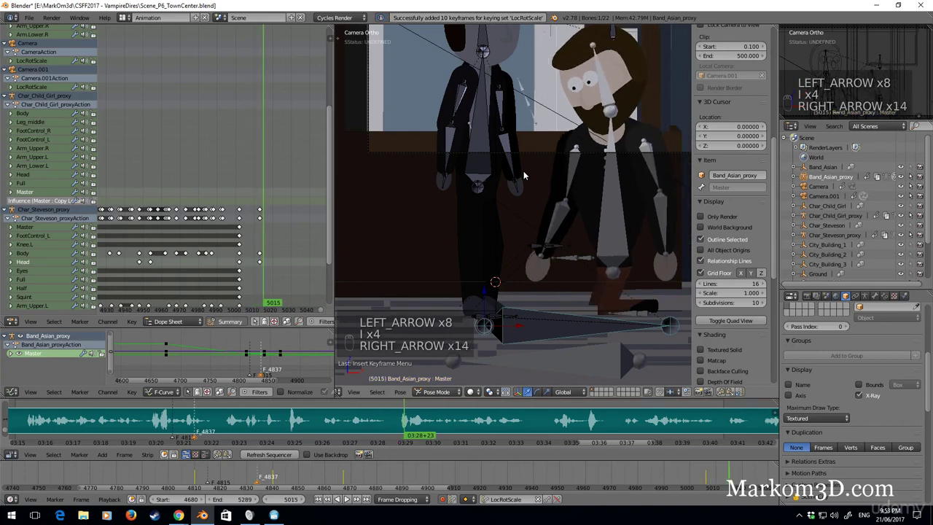
pyautogui.press('Right')
pyautogui.press('Right')
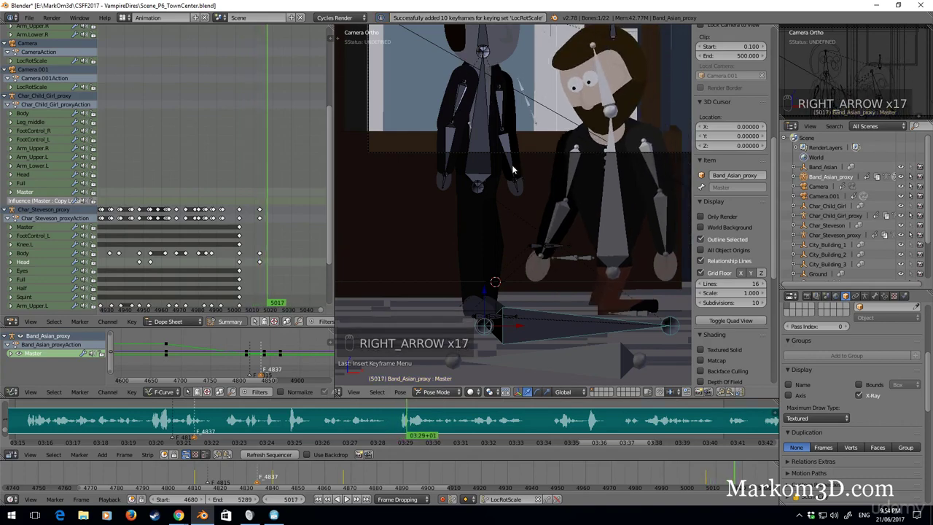
# Step: Play the scene from frame 5013 to about frame 5061 to review the following audio
pyautogui.click(402, 423)
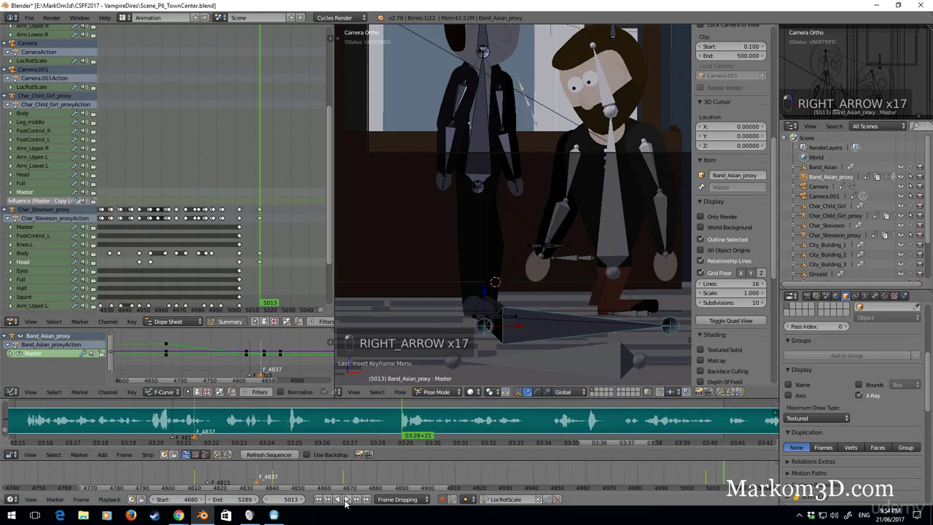
pyautogui.click(346, 500)
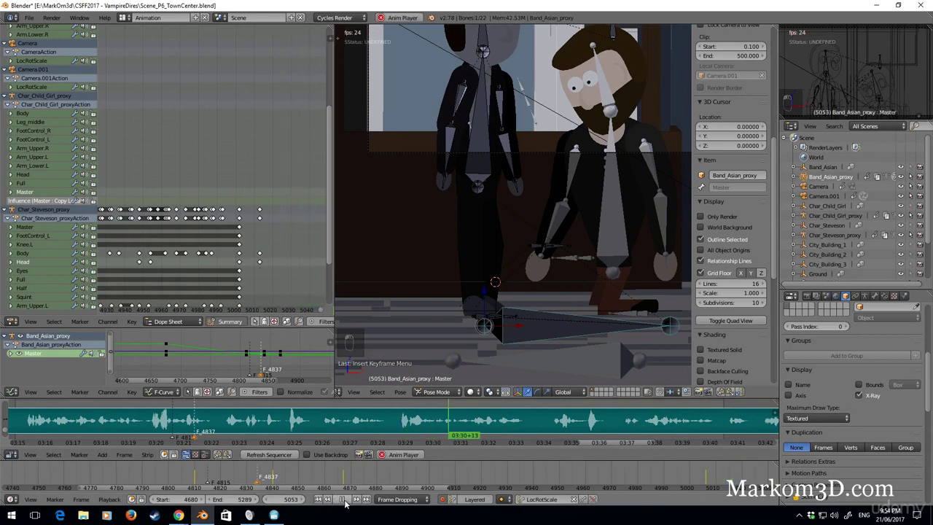
pyautogui.click(343, 500)
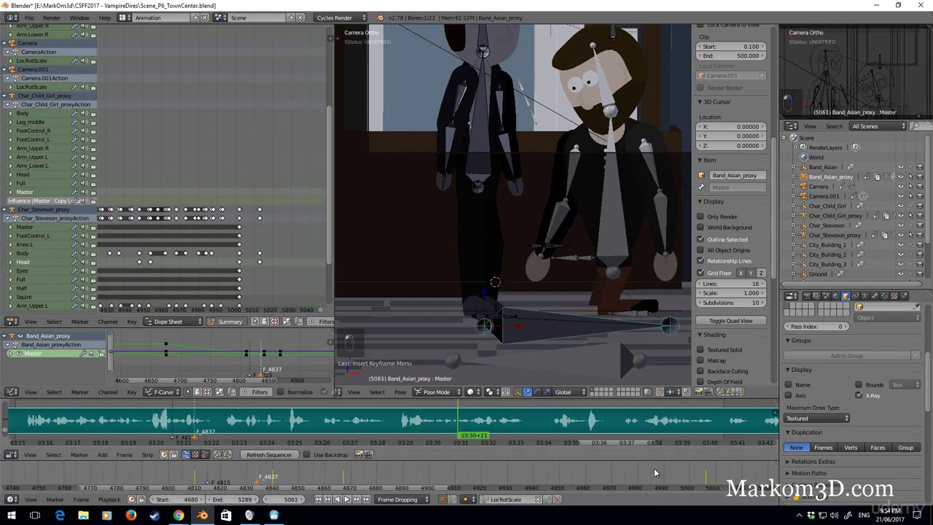
# Step: Insert a LocRotScale keyframe on the dark-haired character's Master bone at frame 5057 to hold its current orientation
pyautogui.scroll(-3, 751, 479)
pyautogui.moveTo(750, 480); pyautogui.dragTo(638, 480, button='middle')
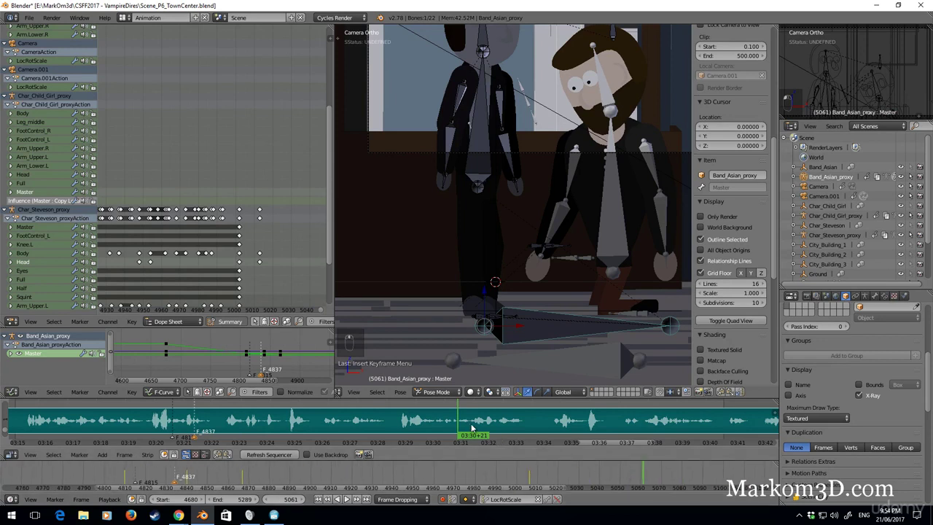
pyautogui.press('Left')
pyautogui.press('Left')
pyautogui.press('Left')
pyautogui.press('Left')
pyautogui.press('Left')
pyautogui.press('Left')
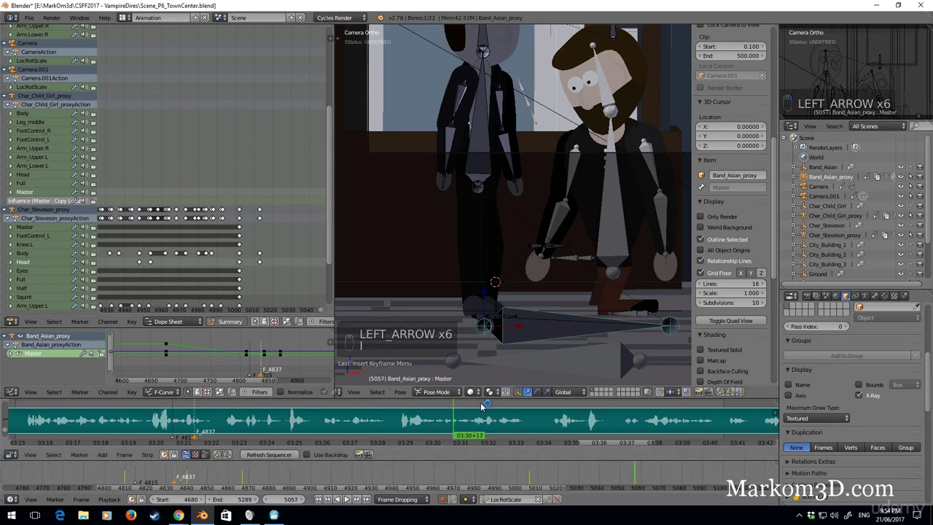
pyautogui.press('i')
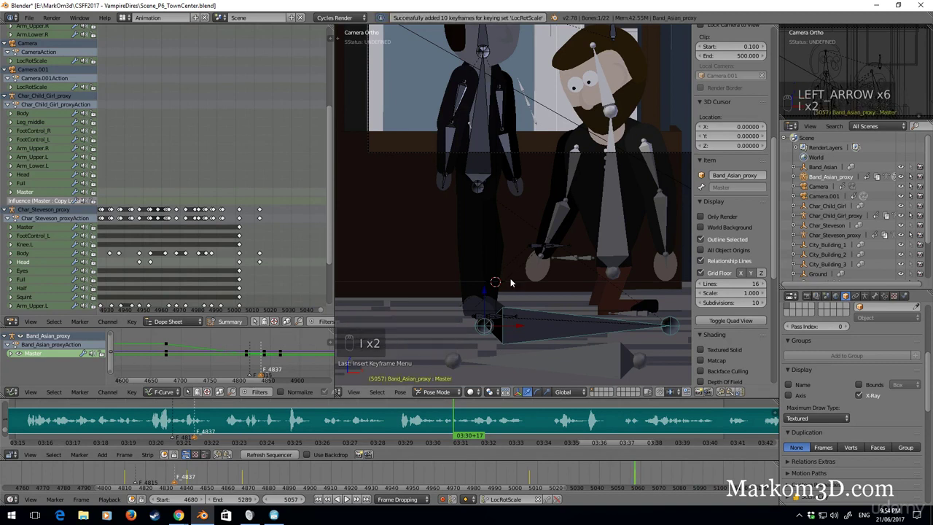
# Step: Key the dark-haired character's Master bone at frame 5058 and mirror it by scaling -1 along the global X axis
pyautogui.press('Right')
pyautogui.press('i')
pyautogui.press('i')
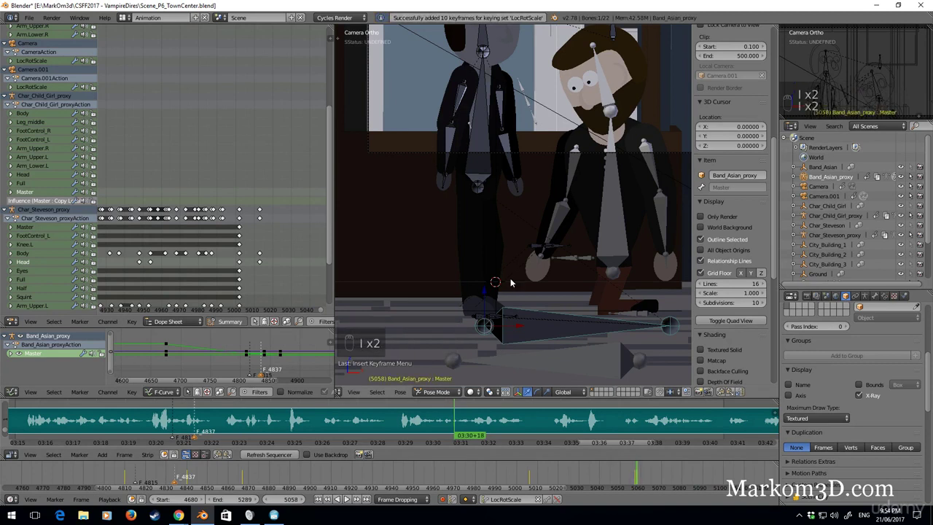
pyautogui.write('s')
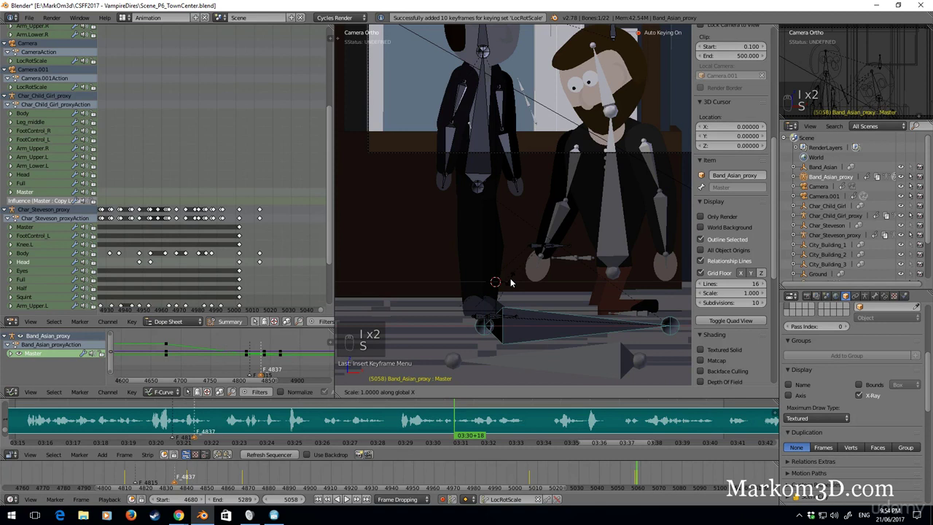
pyautogui.write('-1')
pyautogui.click(510, 282)
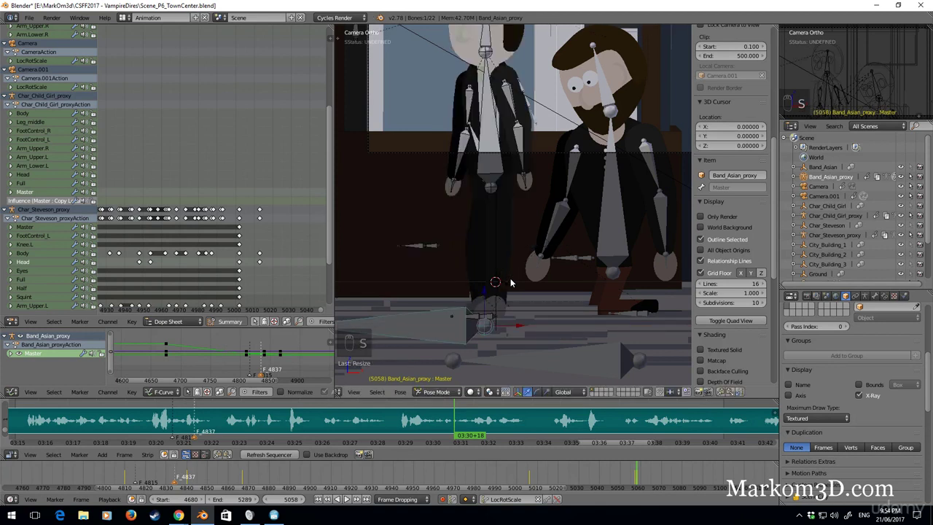